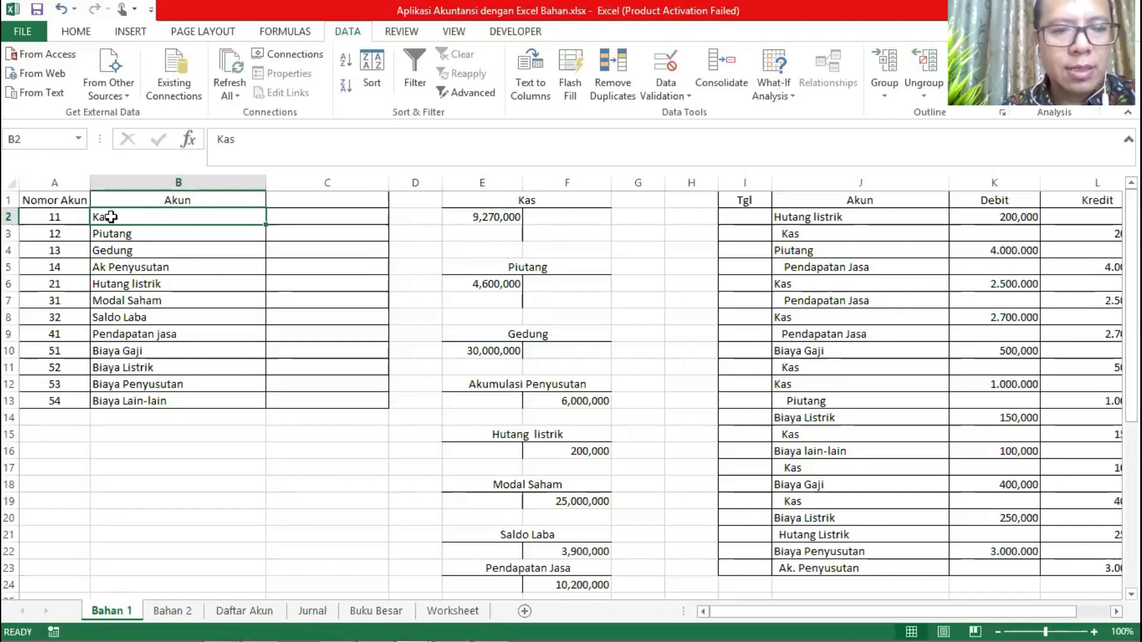
Step: Review the T-account balances from Kas to Beban Lain-lain and inspect the total formulas in E41 and F41
{"action": "key", "text": "Right"}
{"action": "key", "text": "Right"}
{"action": "key", "text": "Right"}
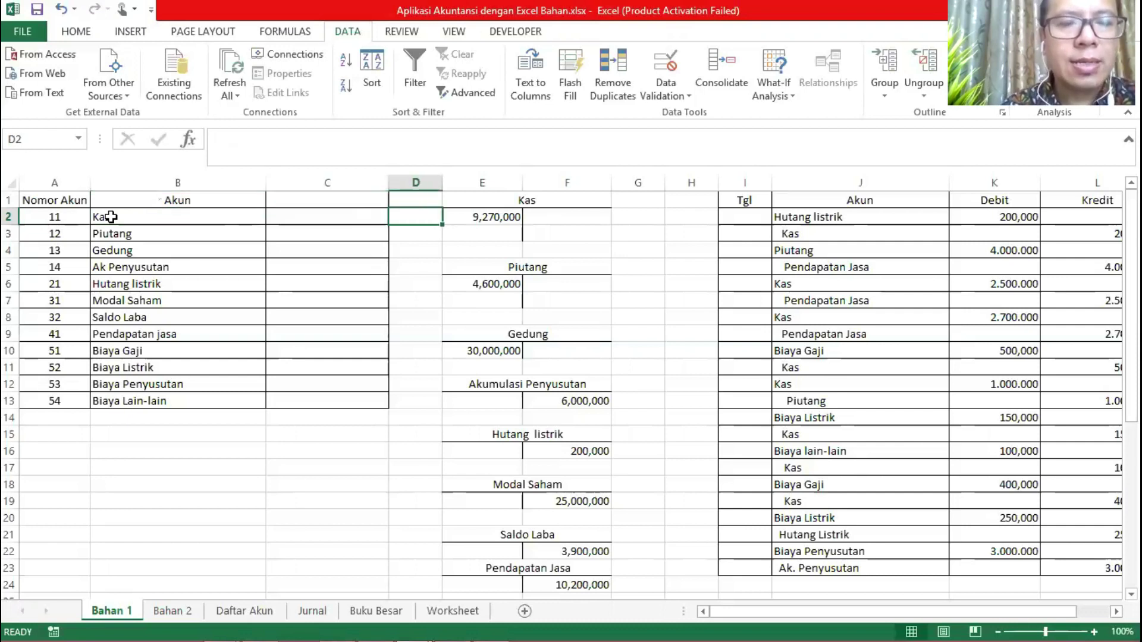
{"action": "key", "text": "Up"}
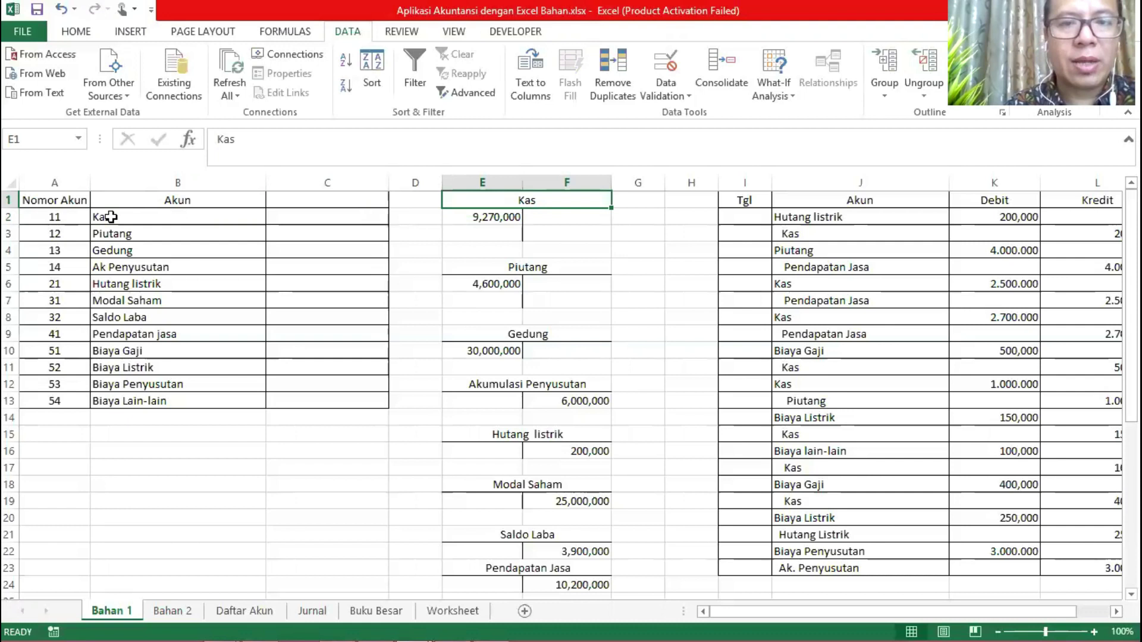
{"action": "key", "text": "Down"}
{"action": "key", "text": "Down"}
{"action": "key", "text": "Down"}
{"action": "key", "text": "Down"}
{"action": "key", "text": "Down"}
{"action": "key", "text": "Down"}
{"action": "key", "text": "Down"}
{"action": "key", "text": "Down"}
{"action": "key", "text": "Down"}
{"action": "key", "text": "Down"}
{"action": "key", "text": "Down"}
{"action": "key", "text": "Down"}
{"action": "key", "text": "Down"}
{"action": "key", "text": "Down"}
{"action": "key", "text": "Down"}
{"action": "key", "text": "Down"}
{"action": "key", "text": "Down"}
{"action": "key", "text": "Down"}
{"action": "key", "text": "Down"}
{"action": "key", "text": "Down"}
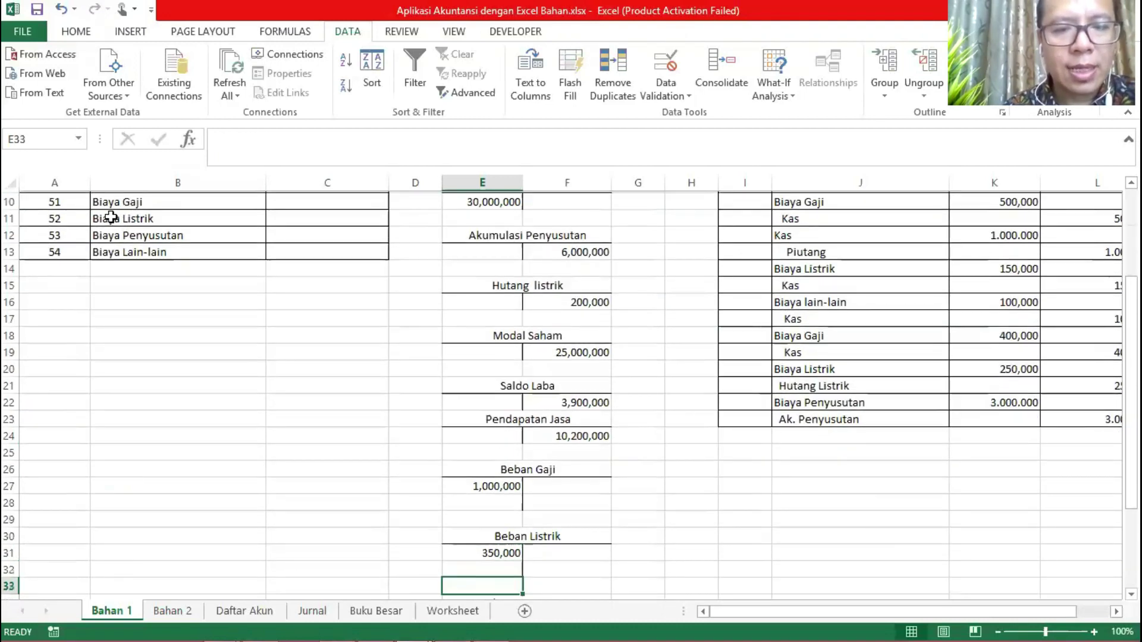
{"action": "key", "text": "Down"}
{"action": "key", "text": "Down"}
{"action": "key", "text": "Down"}
{"action": "key", "text": "Down"}
{"action": "key", "text": "Down"}
{"action": "key", "text": "F2"}
{"action": "key", "text": "Return"}
{"action": "key", "text": "Up"}
{"action": "key", "text": "Right"}
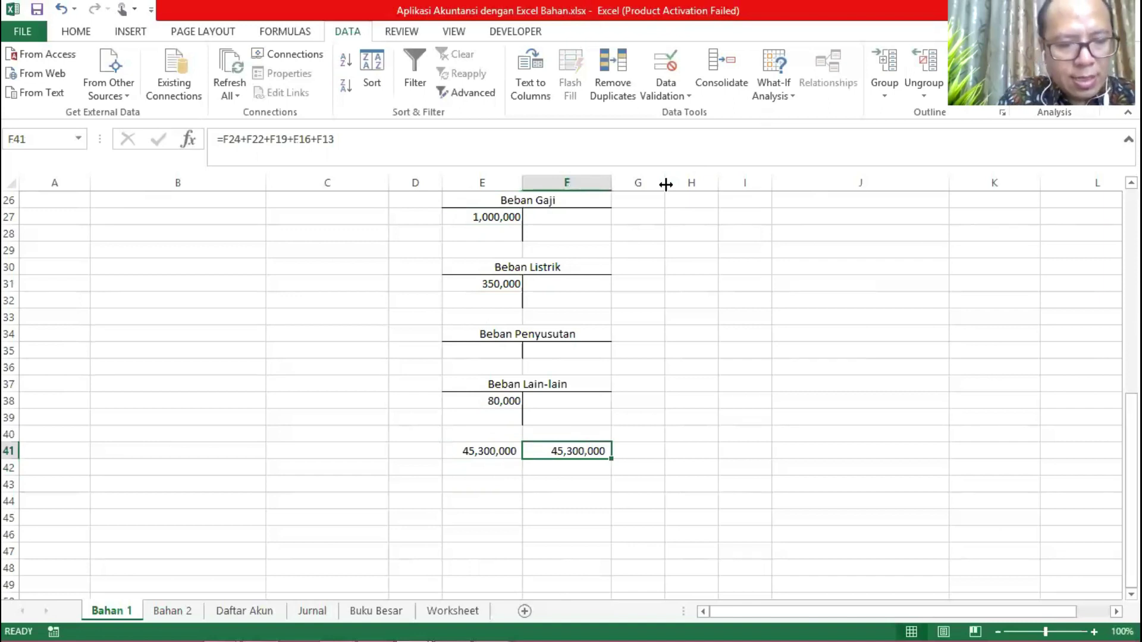
{"action": "key", "text": "F2"}
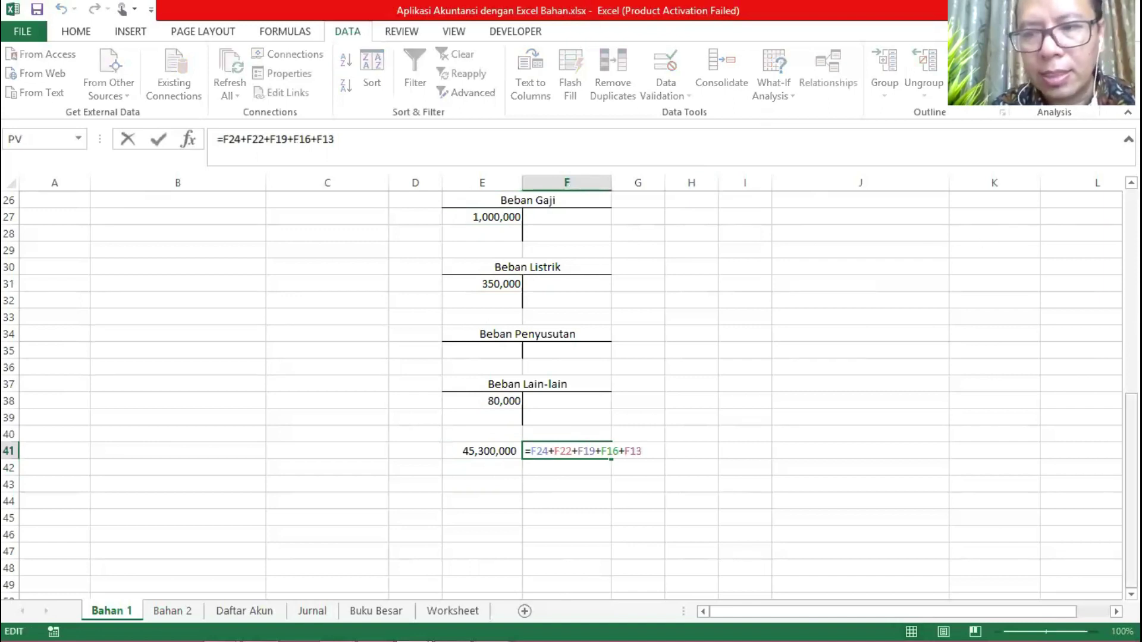
Step: Examine the journal entries in the Tgl, Akun, Debit and Kredit table from Hutang listrik down to row 20
{"action": "left_click_drag", "start_coordinate": [1132, 580], "coordinate": [1131, 404]}
{"action": "left_click", "coordinate": [637, 241]}
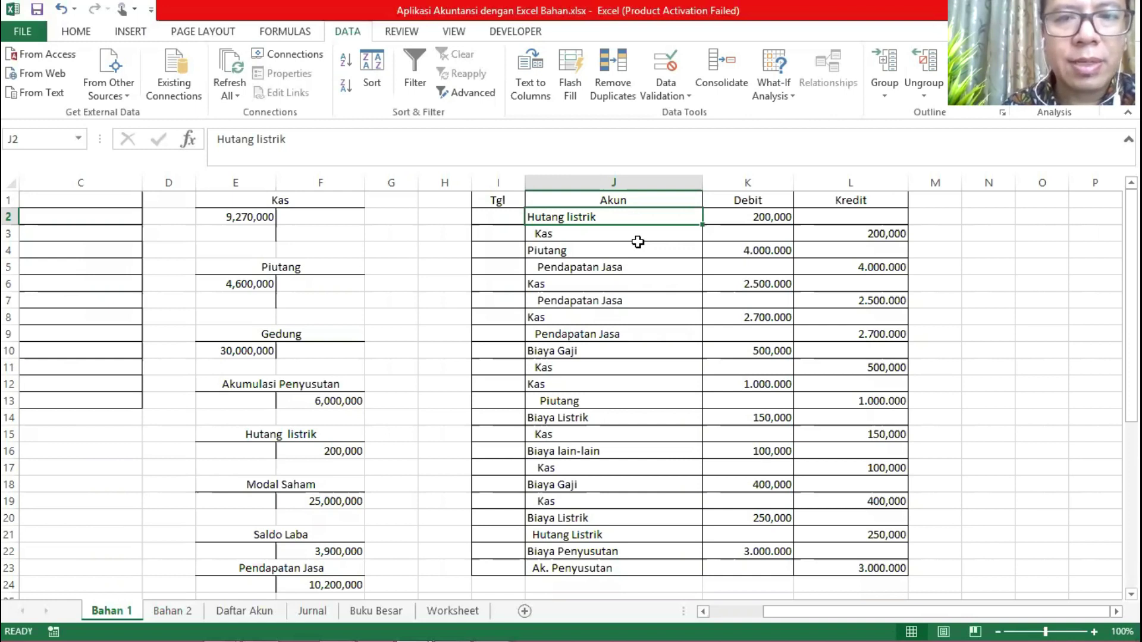
{"action": "key", "text": "Down"}
{"action": "key", "text": "Down"}
{"action": "key", "text": "Down"}
{"action": "key", "text": "Down"}
{"action": "key", "text": "Down"}
{"action": "key", "text": "Down"}
{"action": "key", "text": "Down"}
{"action": "key", "text": "Down"}
{"action": "key", "text": "Down"}
{"action": "key", "text": "Down"}
{"action": "key", "text": "Down"}
{"action": "key", "text": "Down"}
{"action": "key", "text": "Down"}
{"action": "key", "text": "Down"}
{"action": "key", "text": "Down"}
{"action": "key", "text": "Down"}
{"action": "key", "text": "Down"}
{"action": "key", "text": "Down"}
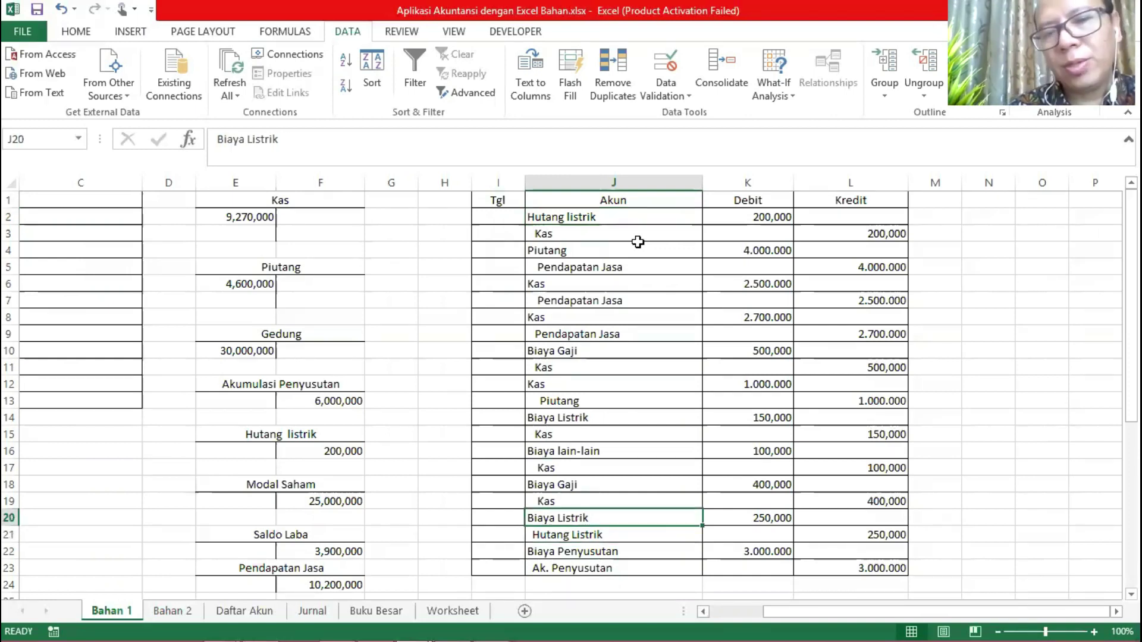
{"action": "key", "text": "Left"}
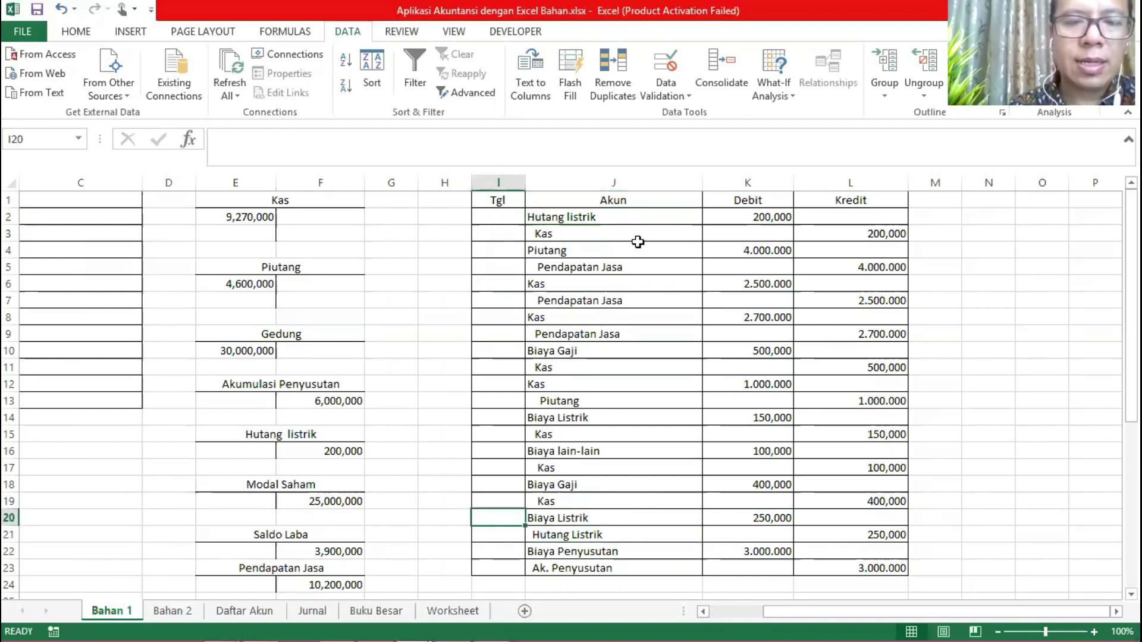
{"action": "key", "text": "Right"}
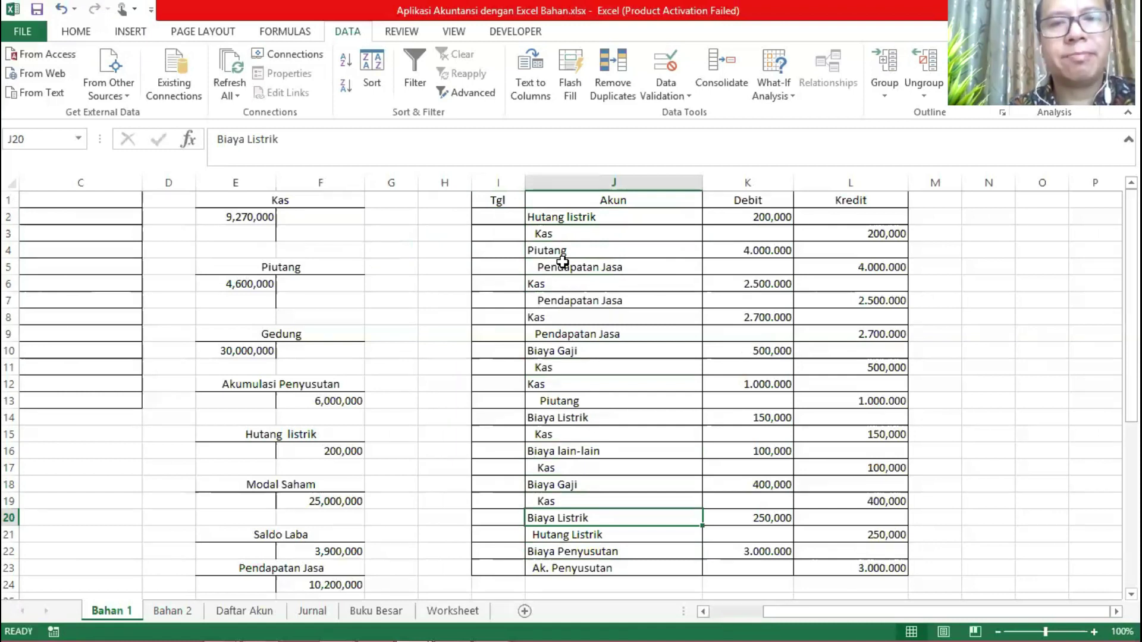
{"action": "left_click", "coordinate": [123, 321]}
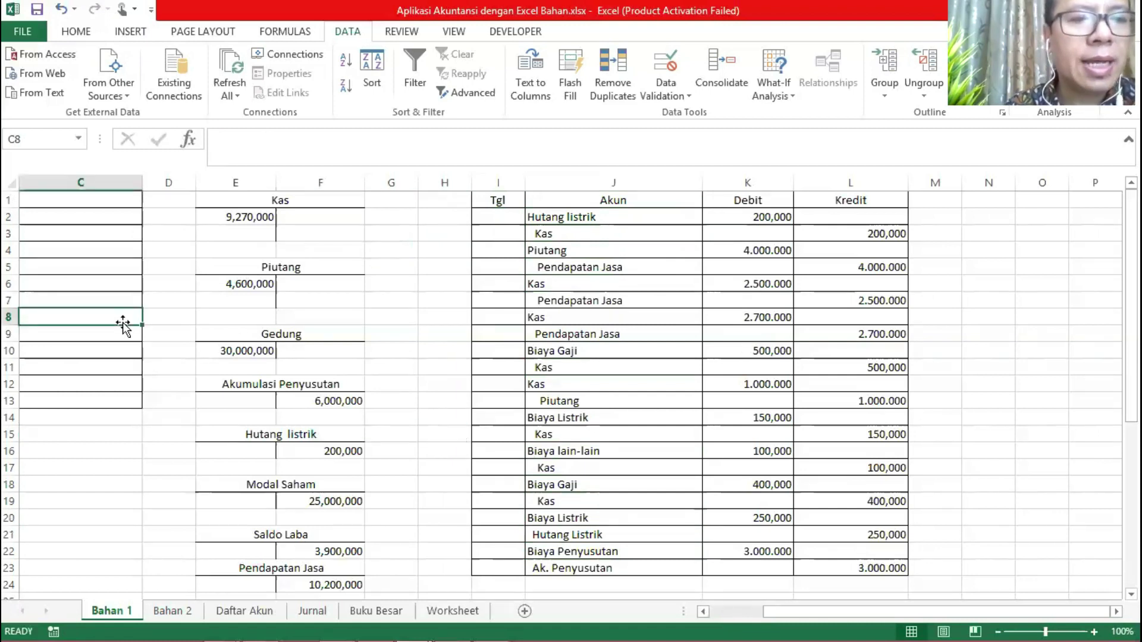
{"action": "key", "text": "Home"}
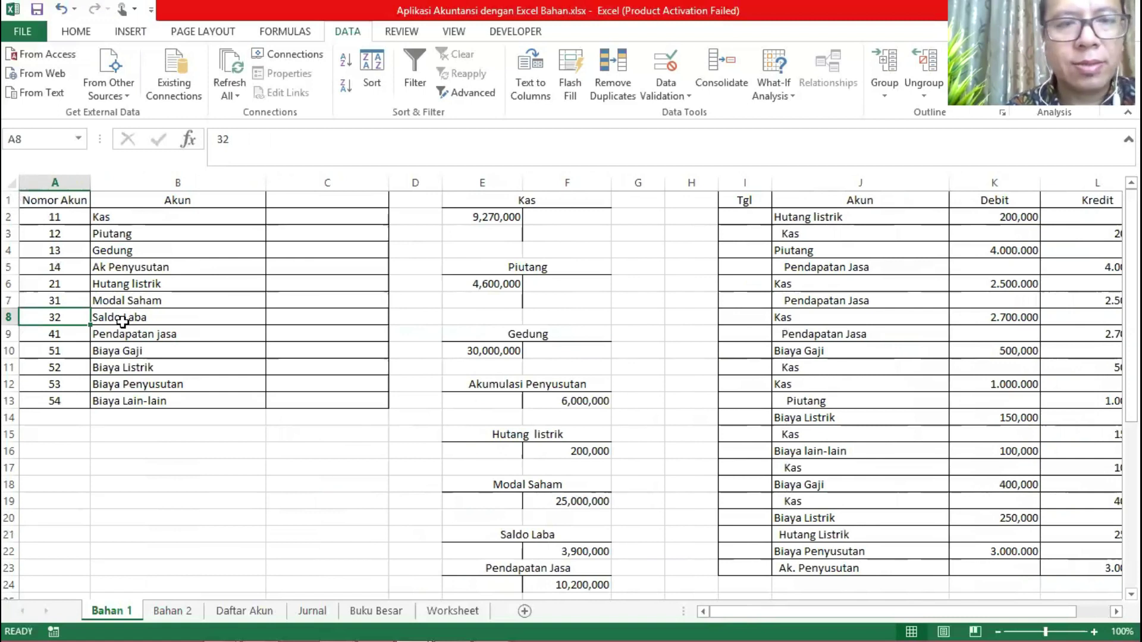
{"action": "left_click", "coordinate": [302, 217]}
{"action": "key", "text": "Left"}
{"action": "key", "text": "Left"}
{"action": "left_click", "coordinate": [302, 218]}
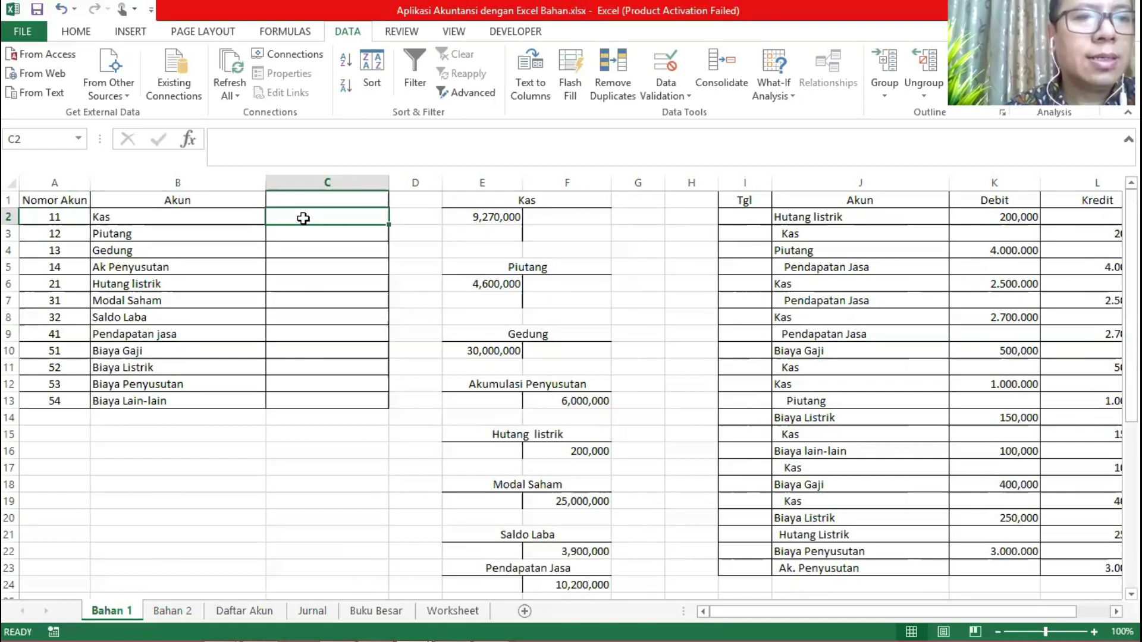
{"action": "key", "text": "Left"}
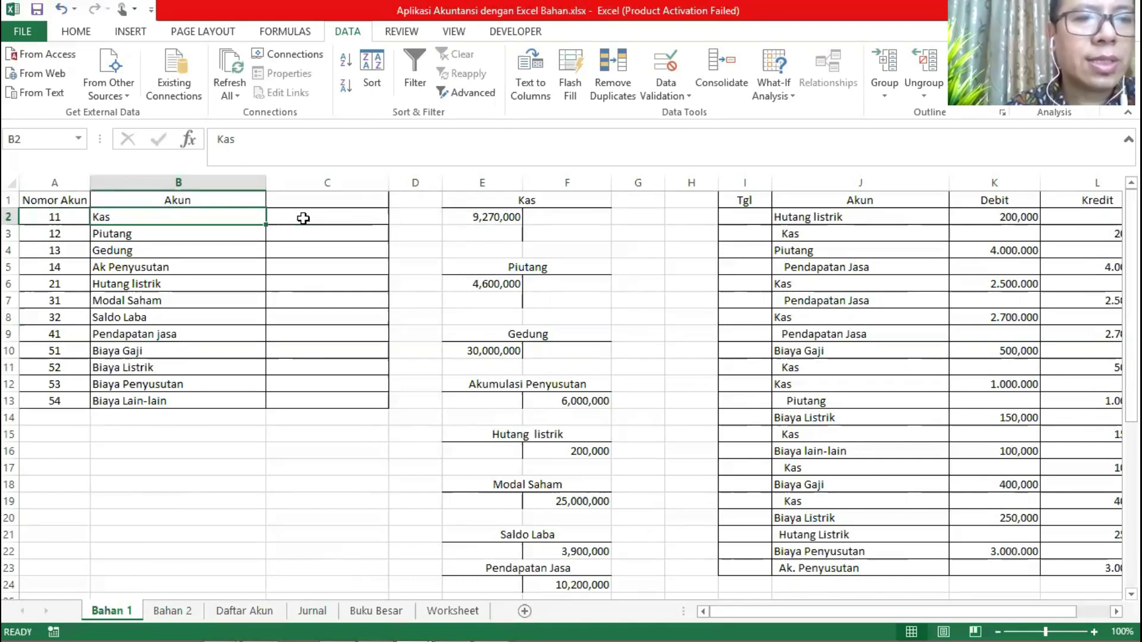
{"action": "key", "text": "Right"}
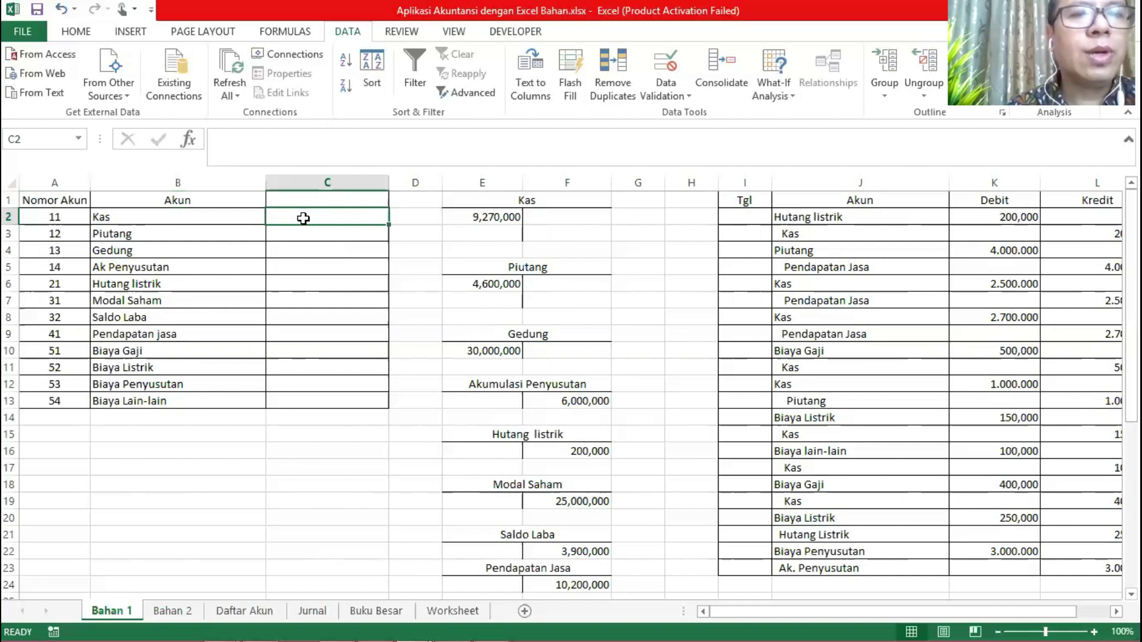
{"action": "key", "text": "Left"}
{"action": "key", "text": "Left"}
{"action": "key", "text": "Right"}
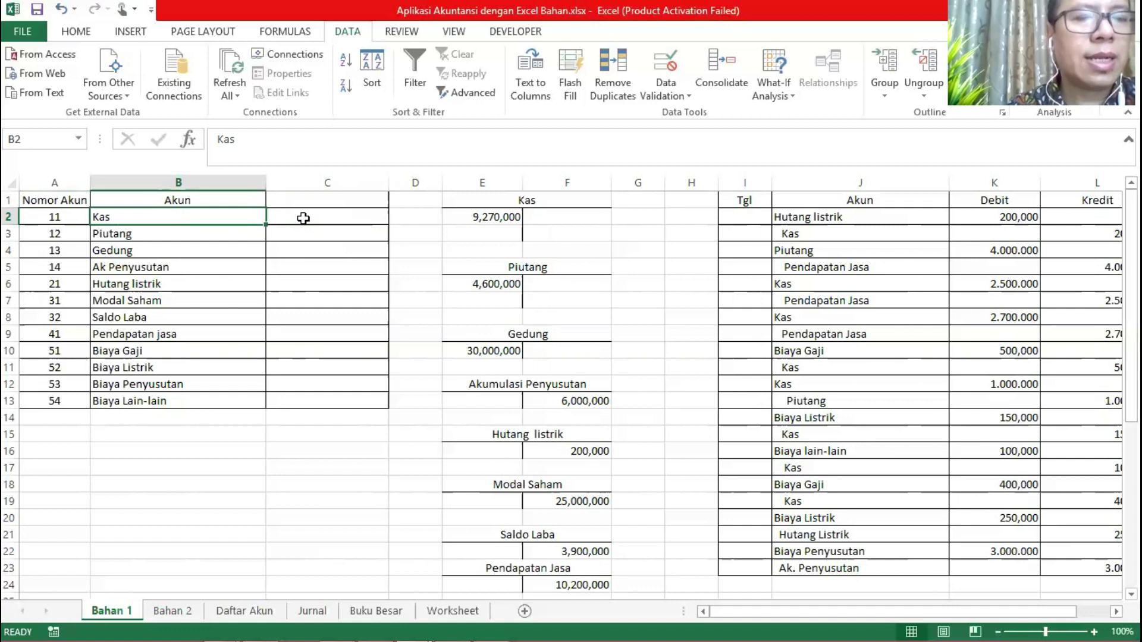
{"action": "key", "text": "Right"}
{"action": "key", "text": "Left"}
{"action": "key", "text": "Left"}
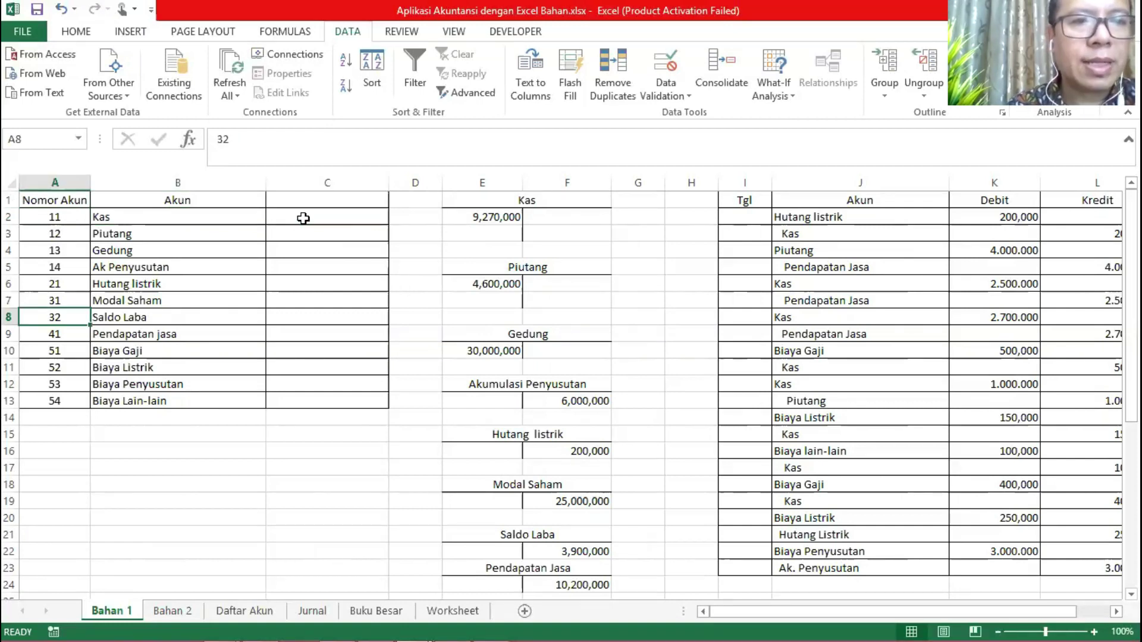
Step: Combine account number and name in C2 with the formula =A2&" - "&B2 and fill it down to C13
{"action": "key", "text": "Right"}
{"action": "key", "text": "Right"}
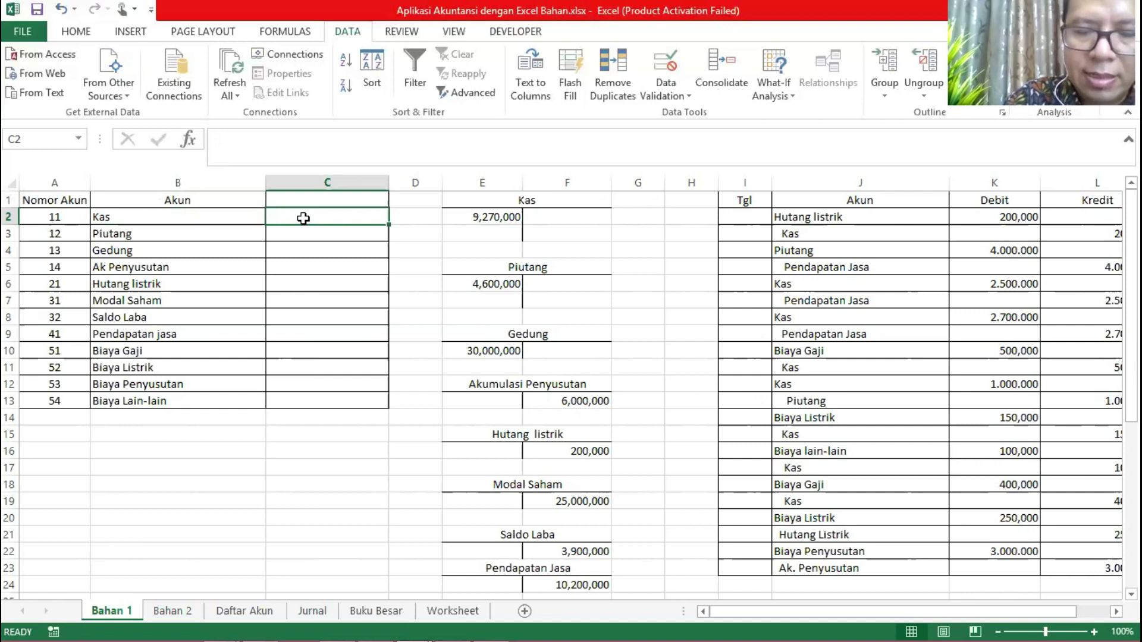
{"action": "type", "text": "="}
{"action": "key", "text": "Left"}
{"action": "key", "text": "Left"}
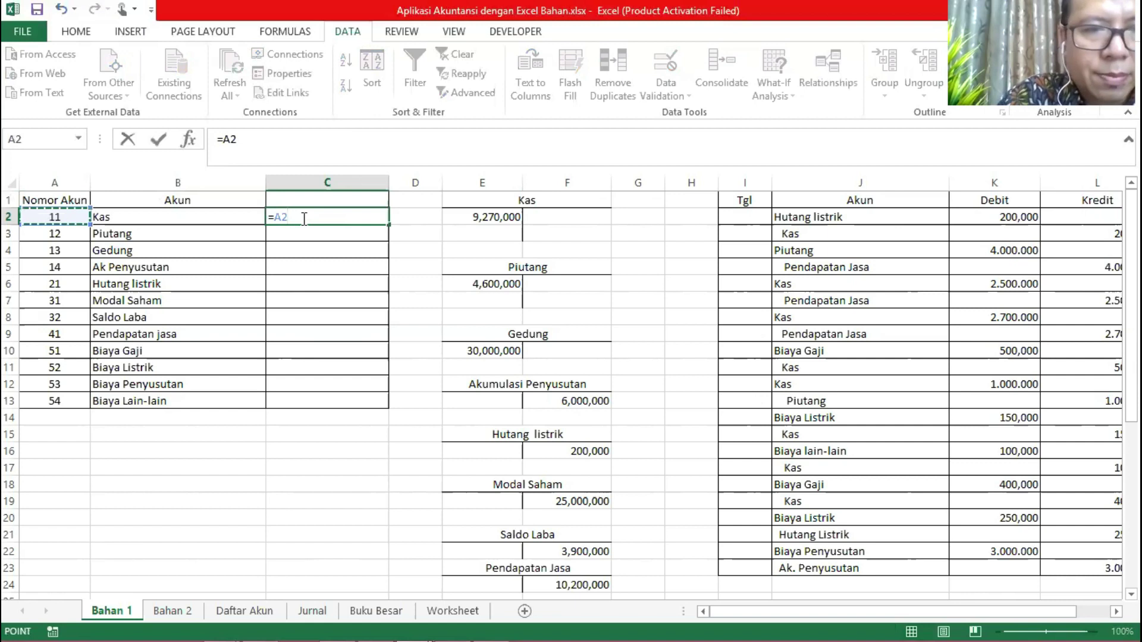
{"action": "type", "text": "&"}
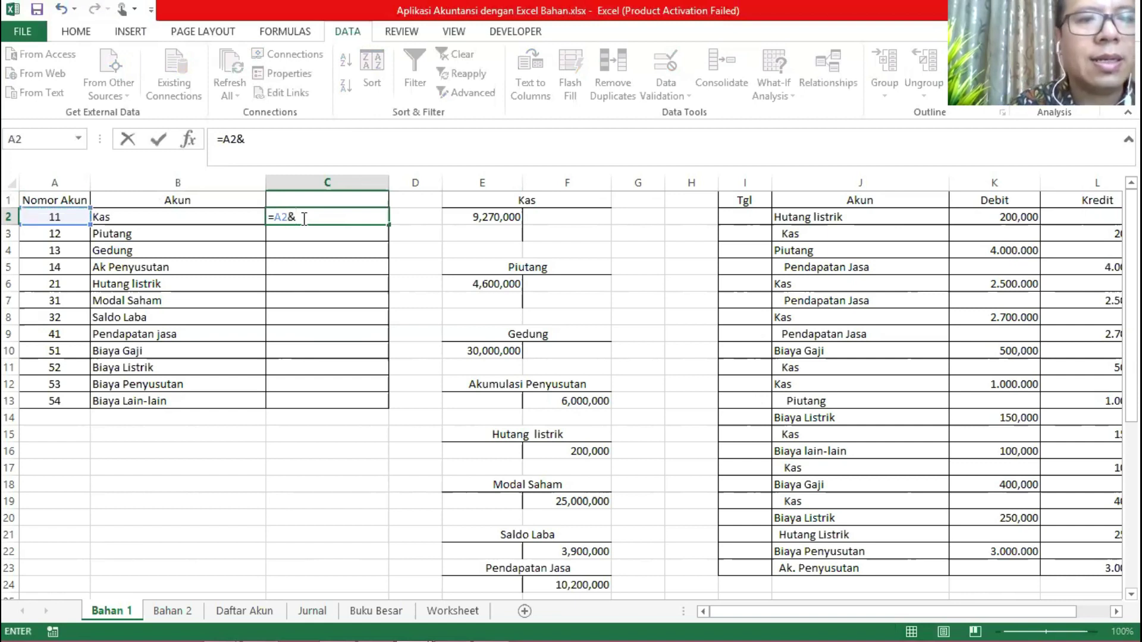
{"action": "type", "text": "\" -"}
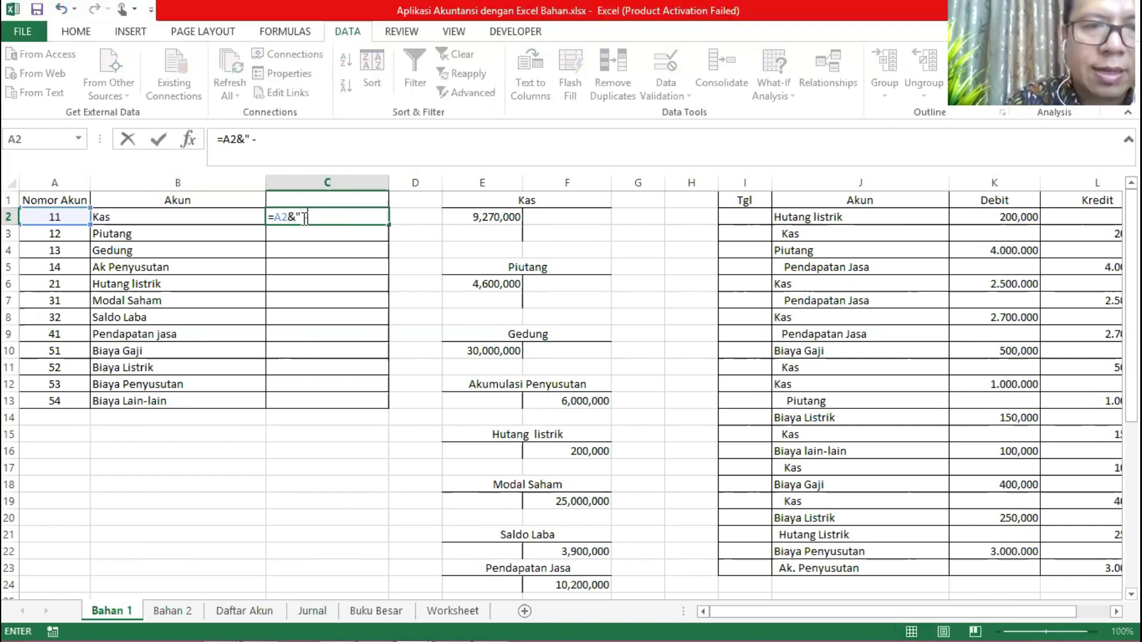
{"action": "type", "text": " \""}
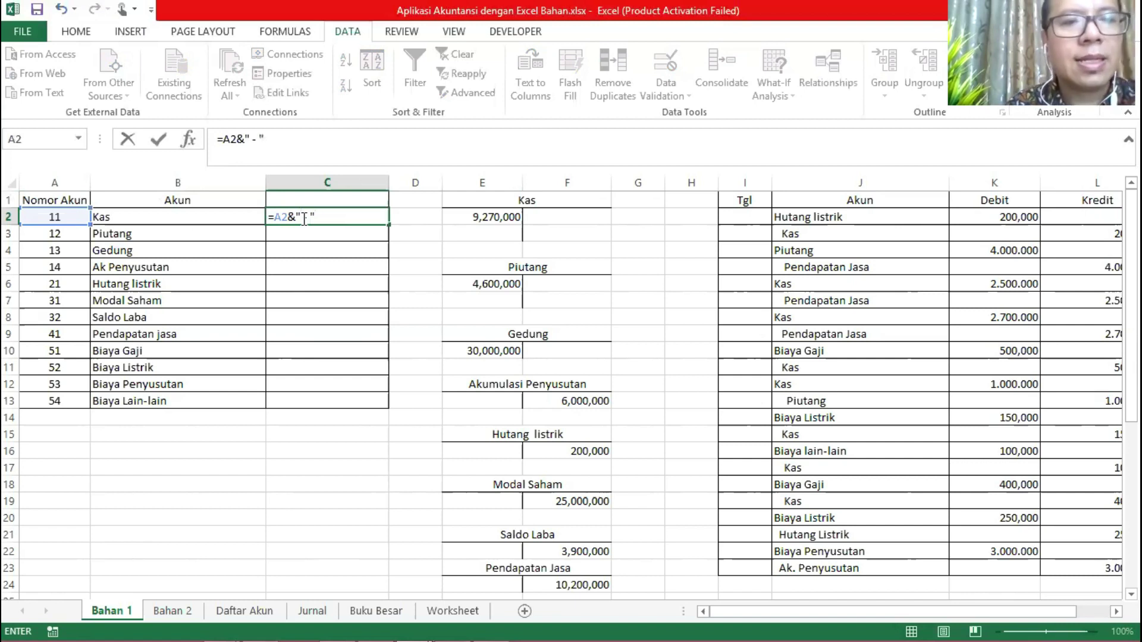
{"action": "left_click", "coordinate": [143, 218]}
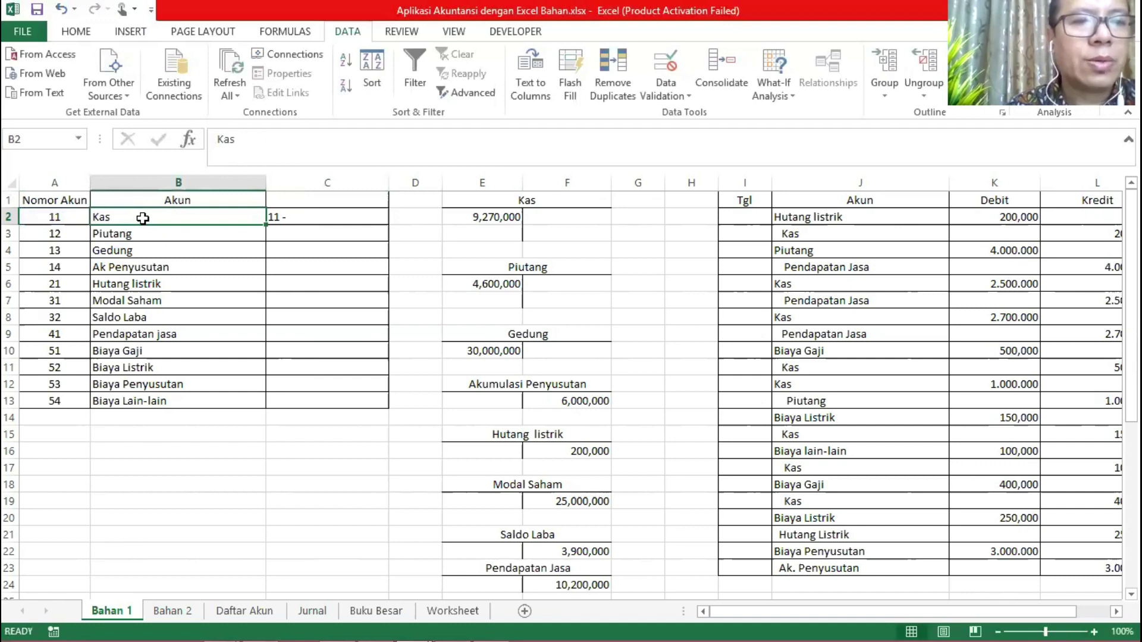
{"action": "double_click", "coordinate": [282, 217]}
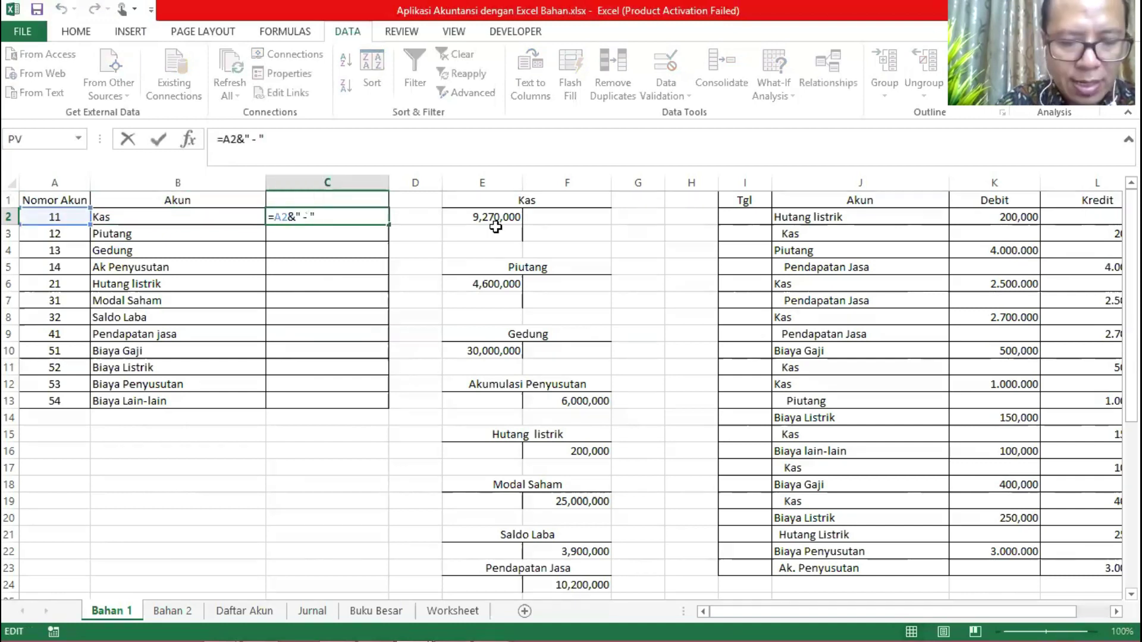
{"action": "type", "text": "&"}
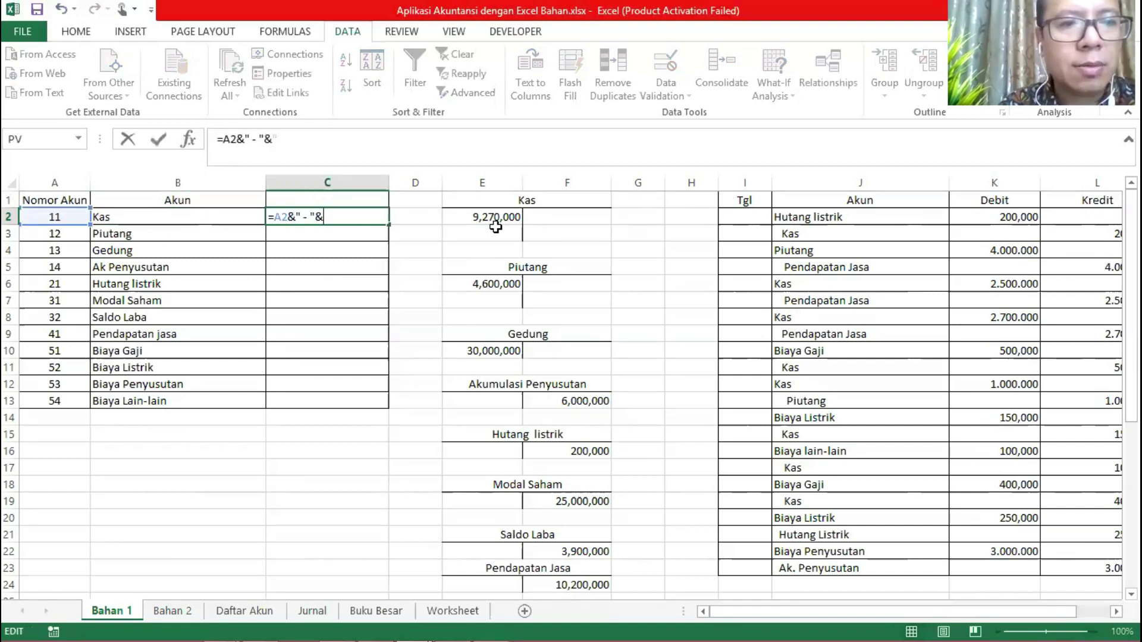
{"action": "left_click", "coordinate": [177, 222]}
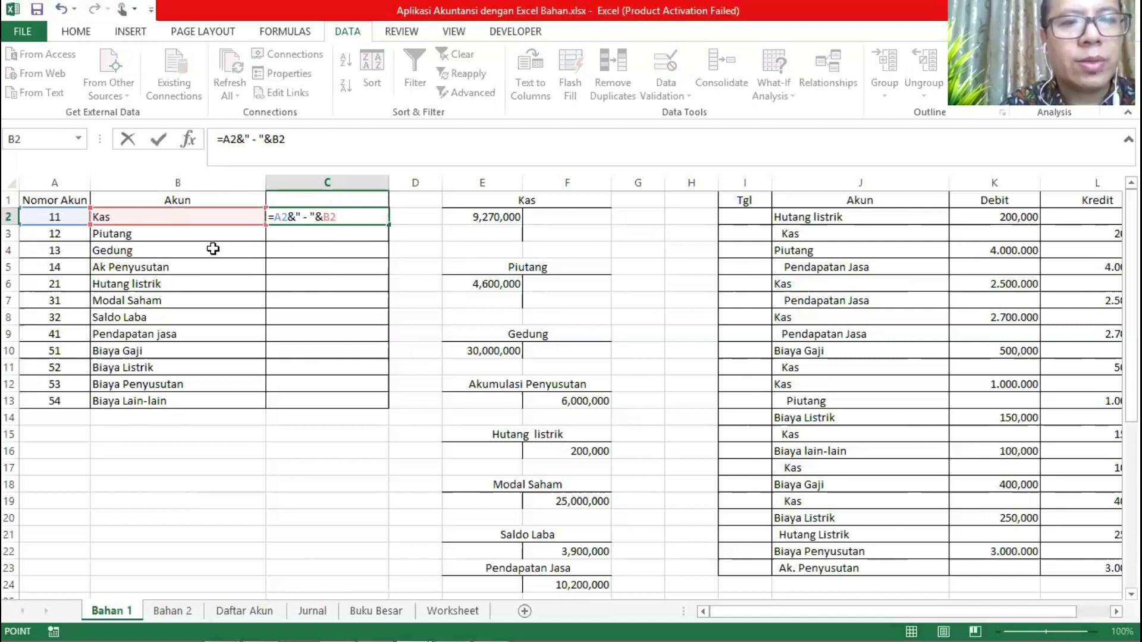
{"action": "key", "text": "ctrl+Return"}
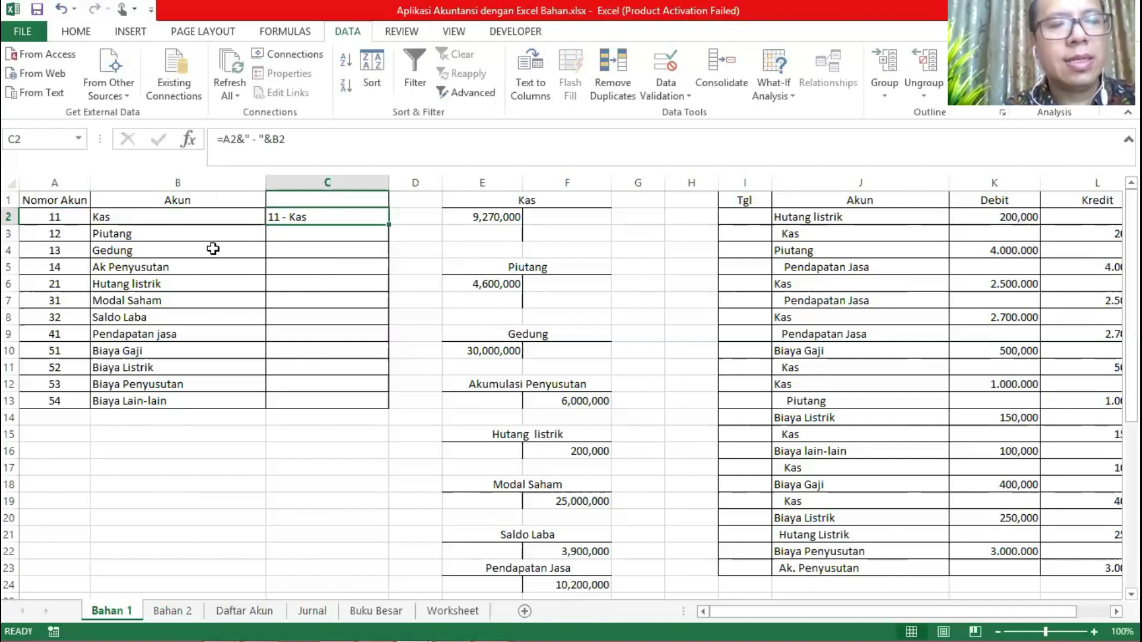
{"action": "left_click_drag", "start_coordinate": [388, 224], "coordinate": [373, 408]}
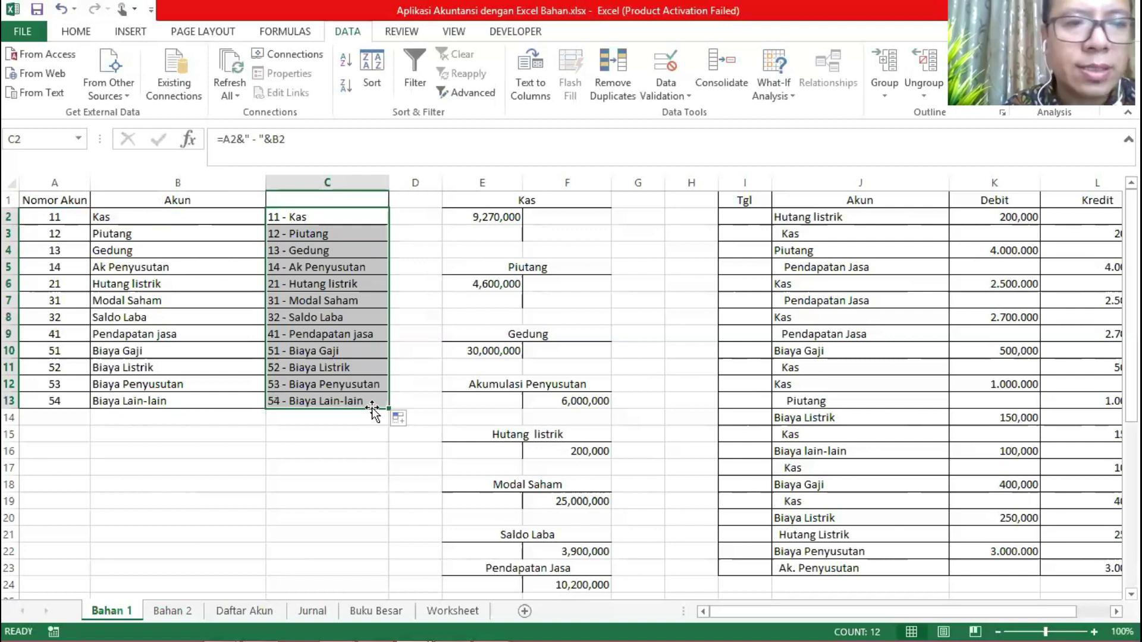
{"action": "left_click", "coordinate": [193, 465]}
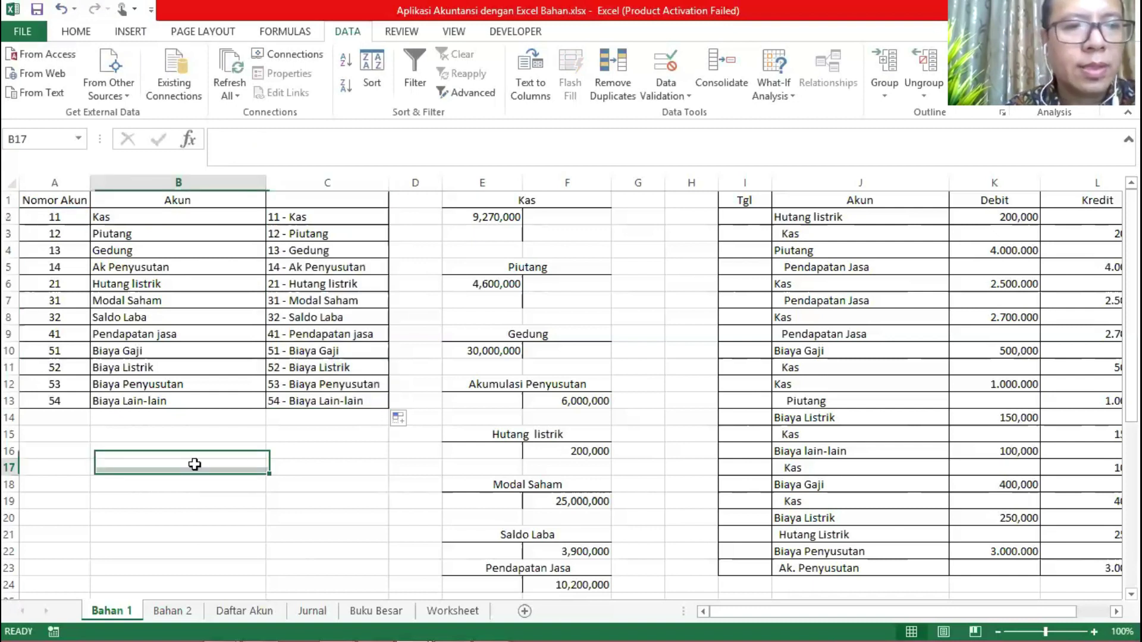
Step: On the Bahan 2 sheet, set the data validation for the first Akun cell, D2, to allow a List
{"action": "left_click", "coordinate": [175, 612]}
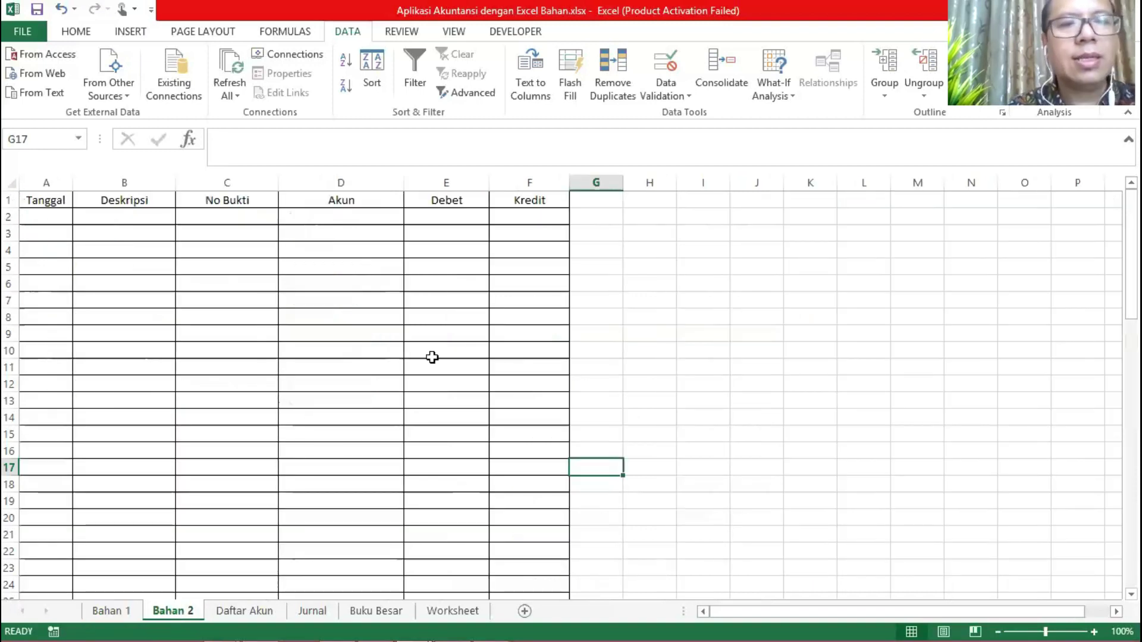
{"action": "left_click", "coordinate": [334, 222]}
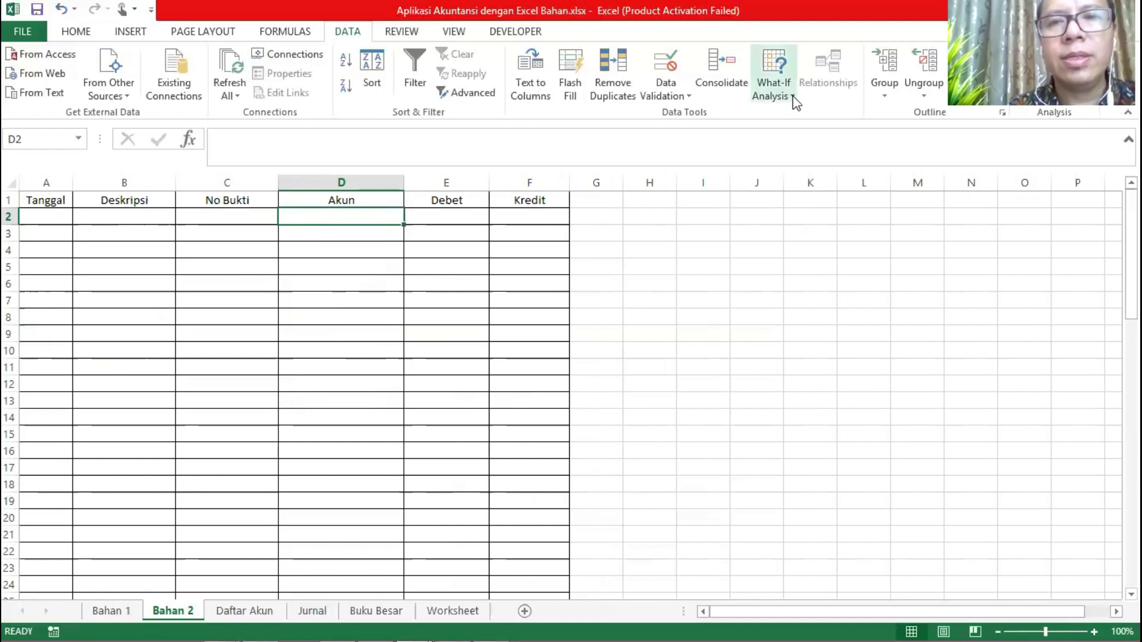
{"action": "left_click", "coordinate": [688, 95]}
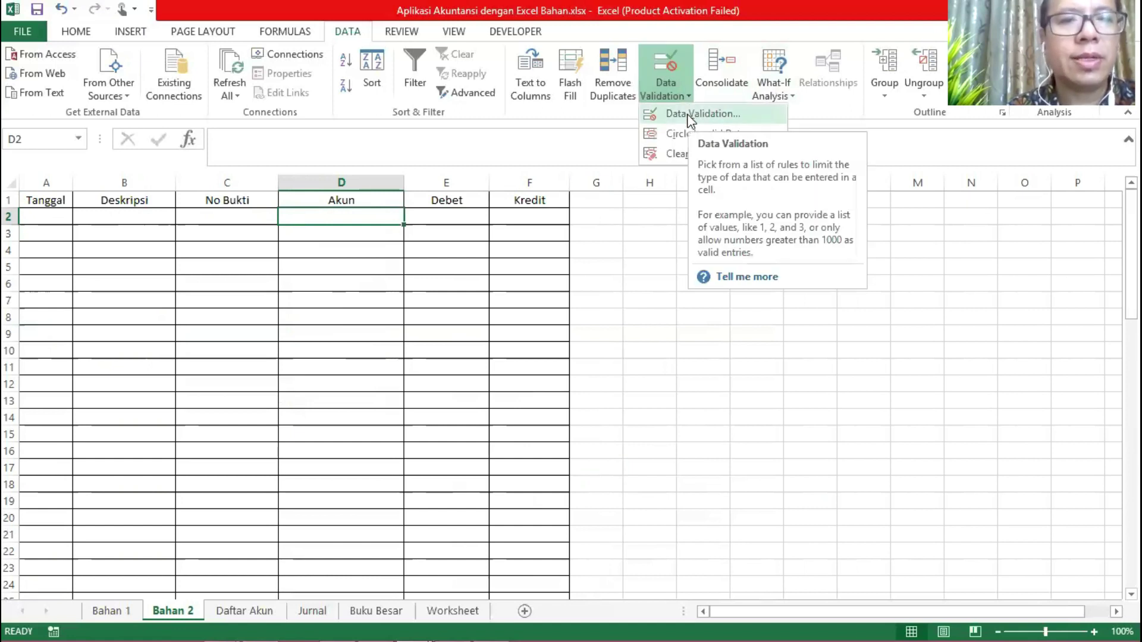
{"action": "left_click", "coordinate": [690, 114]}
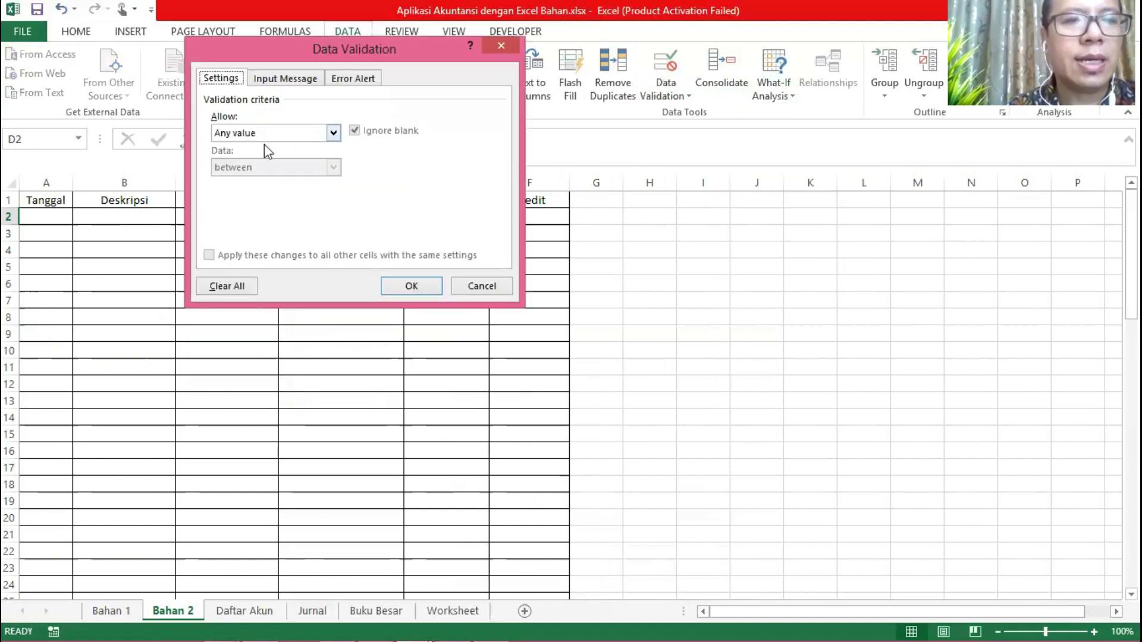
{"action": "left_click", "coordinate": [334, 134]}
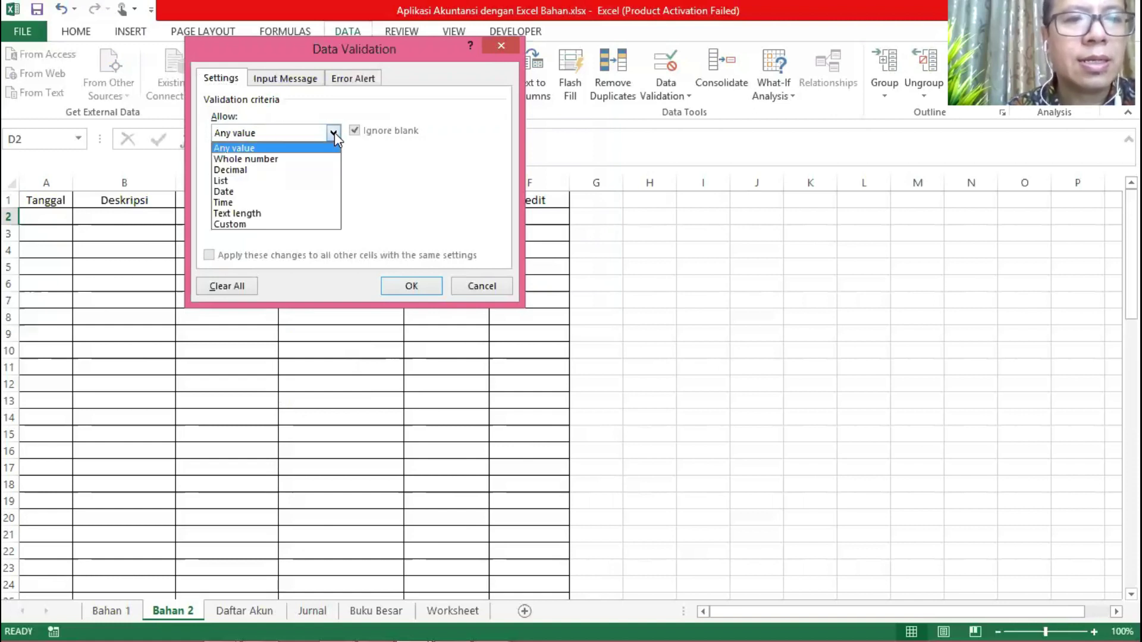
{"action": "left_click", "coordinate": [260, 181]}
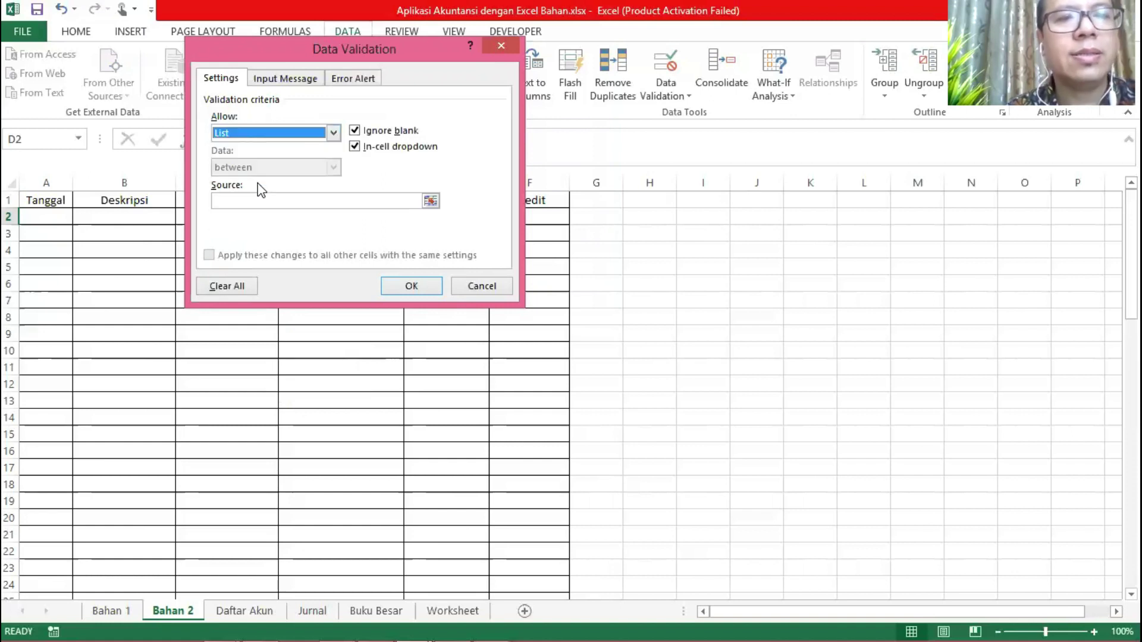
Step: Set the list source for D2's validation to ='Bahan 1'!$C$2:$C$13 and apply it
{"action": "left_click", "coordinate": [431, 203]}
{"action": "left_click", "coordinate": [112, 611]}
{"action": "left_click", "coordinate": [320, 217]}
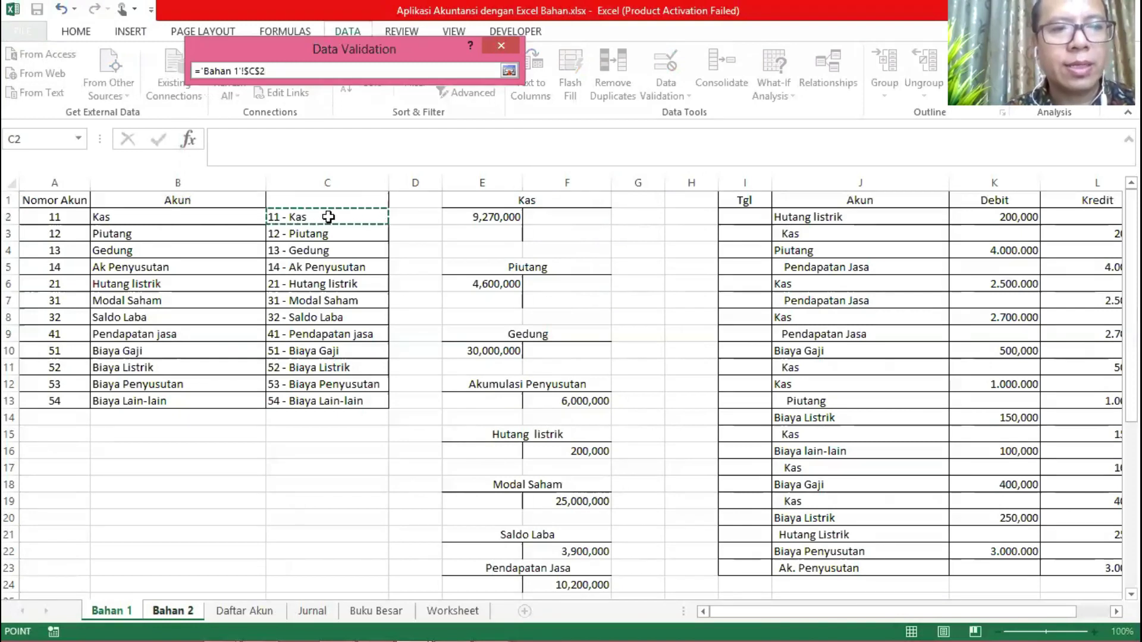
{"action": "left_click_drag", "start_coordinate": [328, 217], "coordinate": [333, 401]}
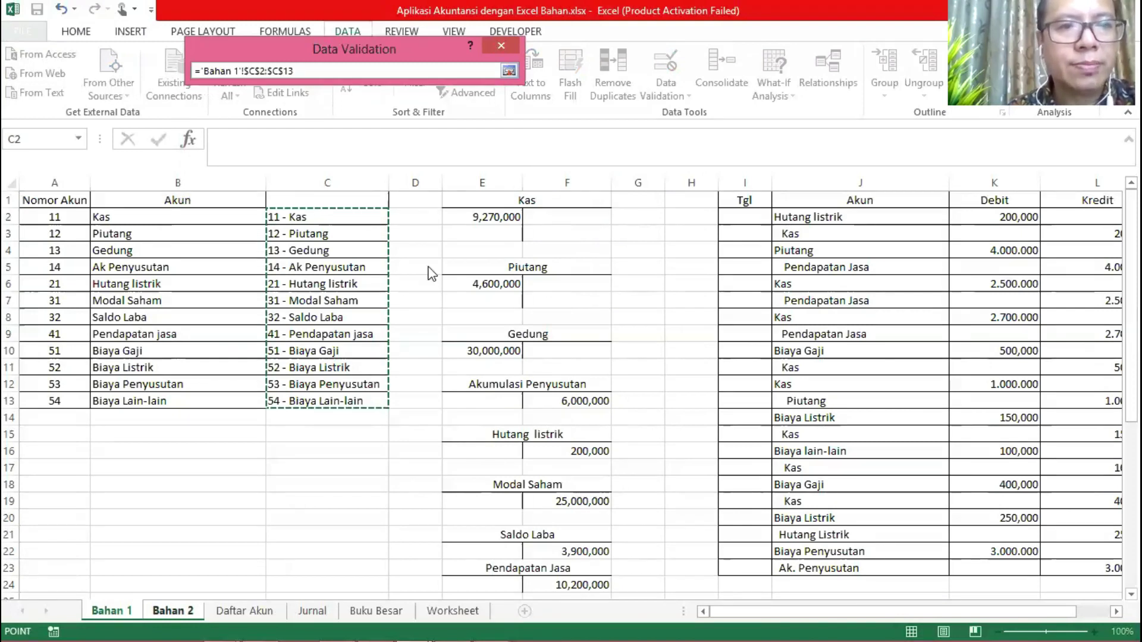
{"action": "left_click", "coordinate": [510, 71]}
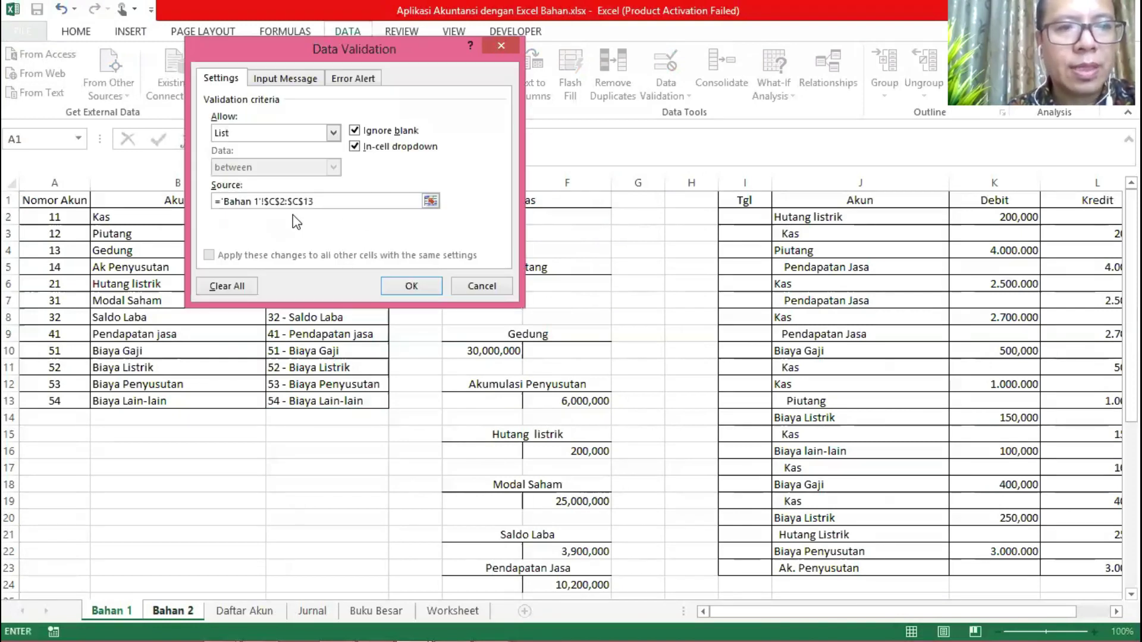
{"action": "left_click", "coordinate": [403, 286]}
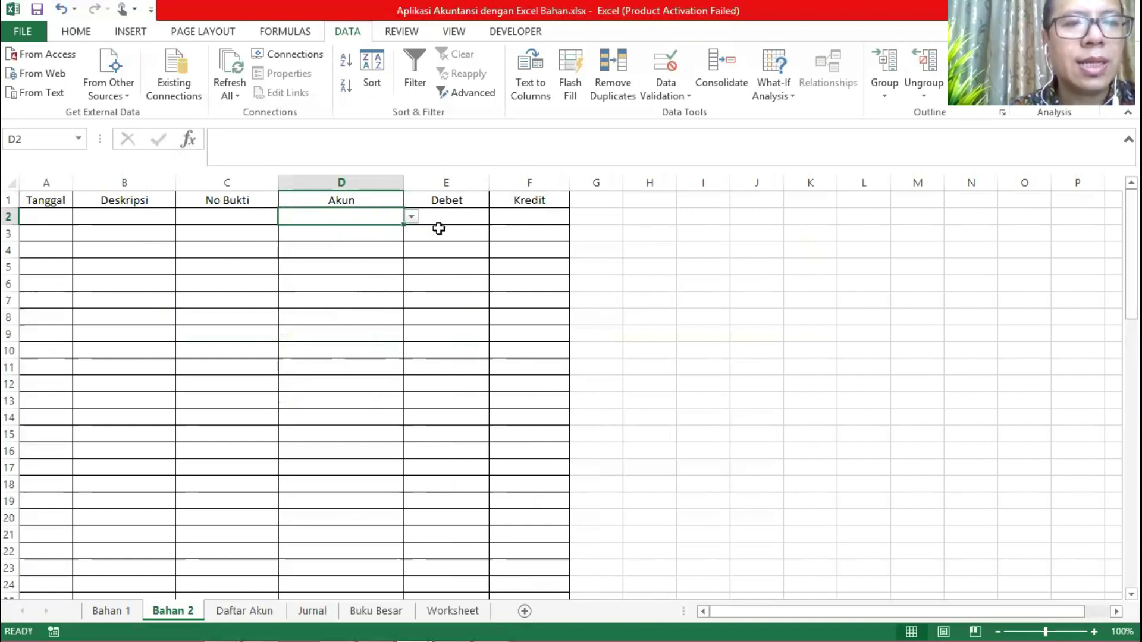
Step: Check the account options offered by the drop-down list in D2
{"action": "left_click", "coordinate": [411, 217]}
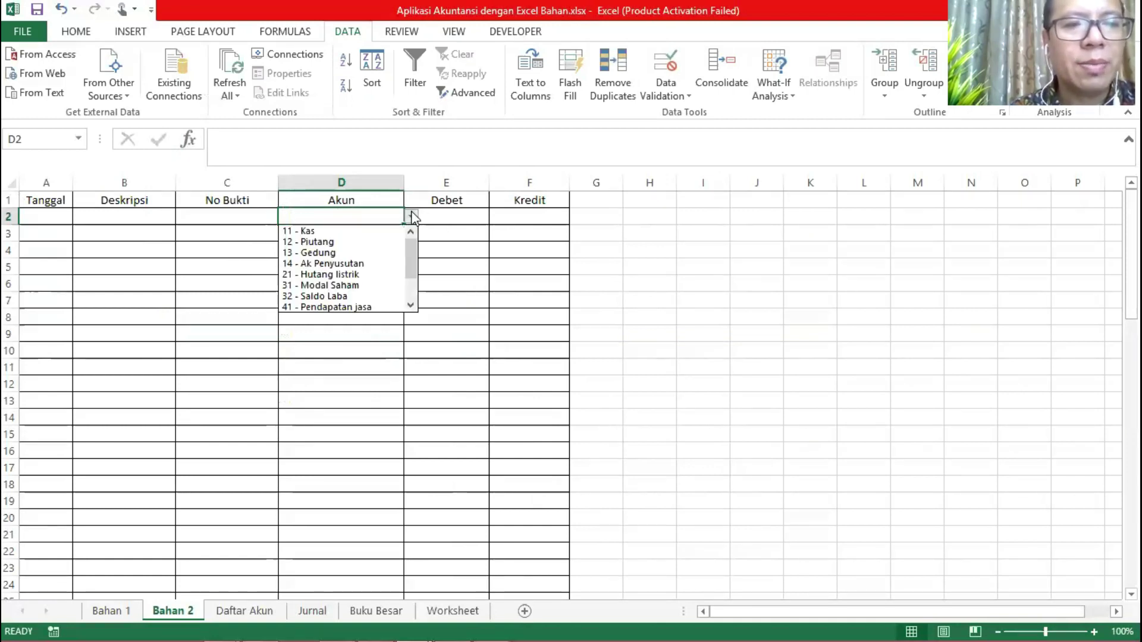
{"action": "mouse_move", "coordinate": [411, 248]}
{"action": "left_mouse_down"}
{"action": "mouse_move", "coordinate": [412, 304]}
{"action": "mouse_move", "coordinate": [408, 245]}
{"action": "left_mouse_up"}
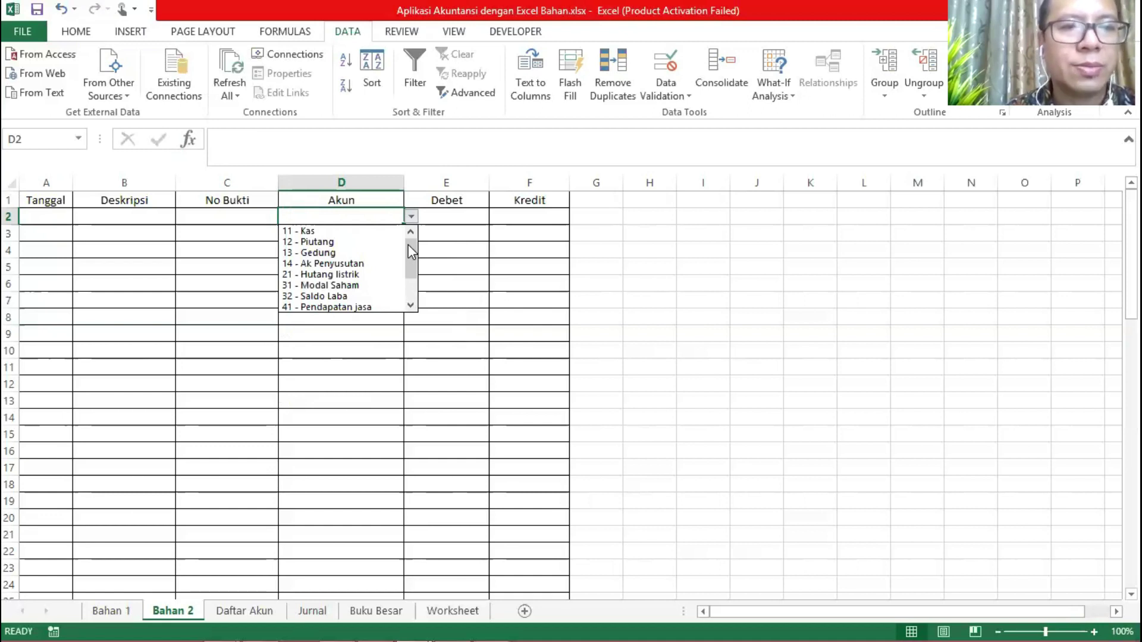
{"action": "left_click", "coordinate": [398, 234]}
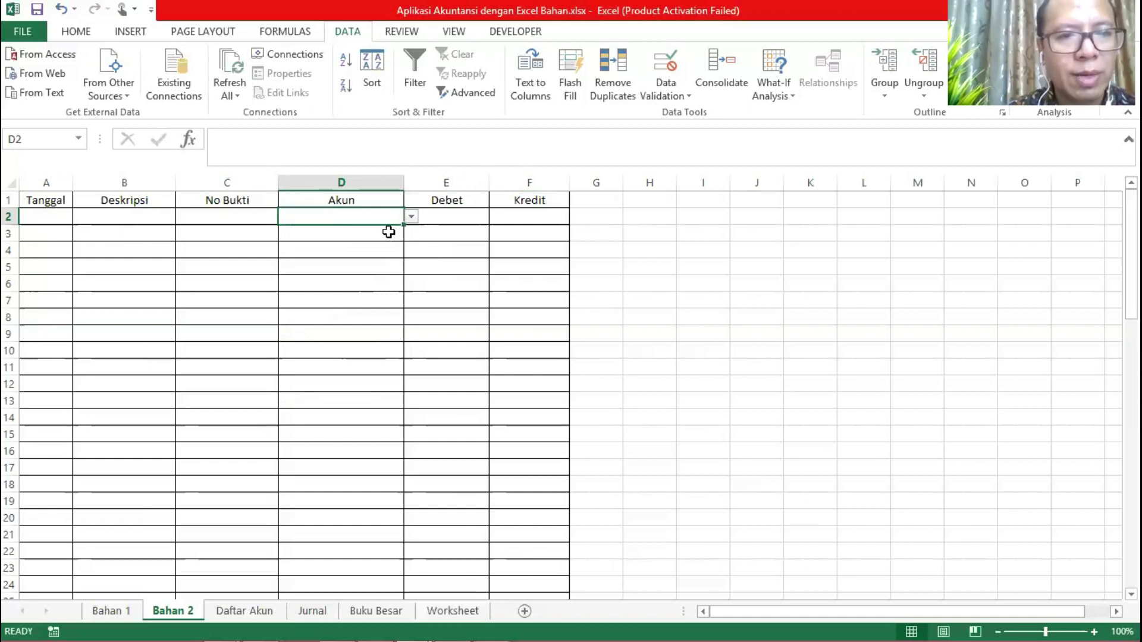
Step: Fill the drop-down validation from D2 down the Akun column to D73
{"action": "left_click", "coordinate": [388, 233]}
{"action": "left_click", "coordinate": [375, 214]}
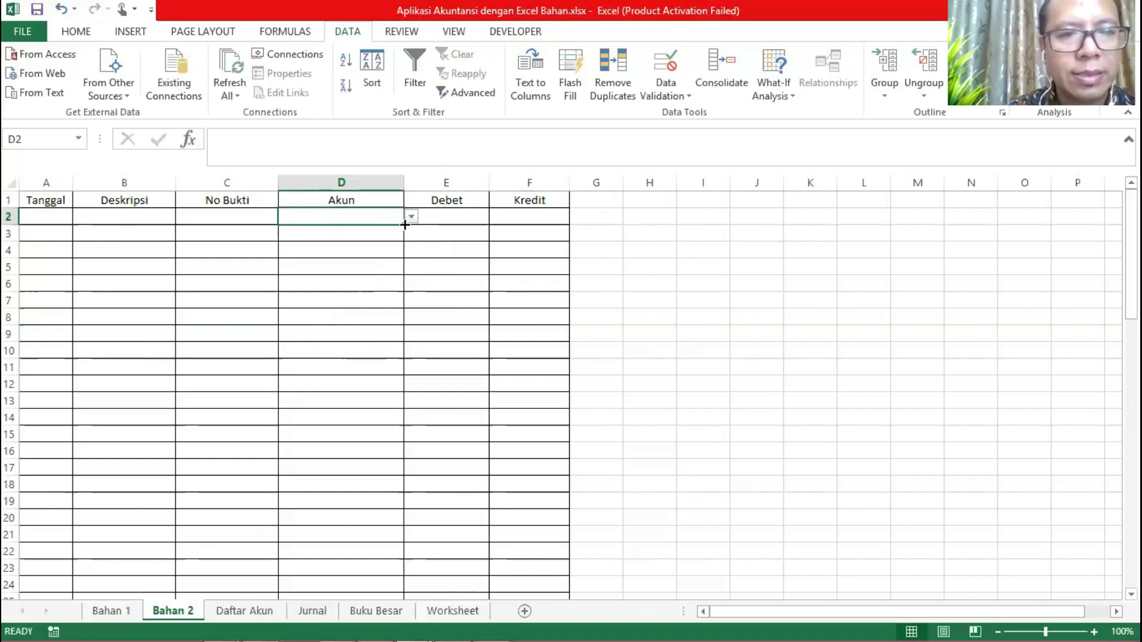
{"action": "left_click_drag", "start_coordinate": [405, 226], "coordinate": [406, 623]}
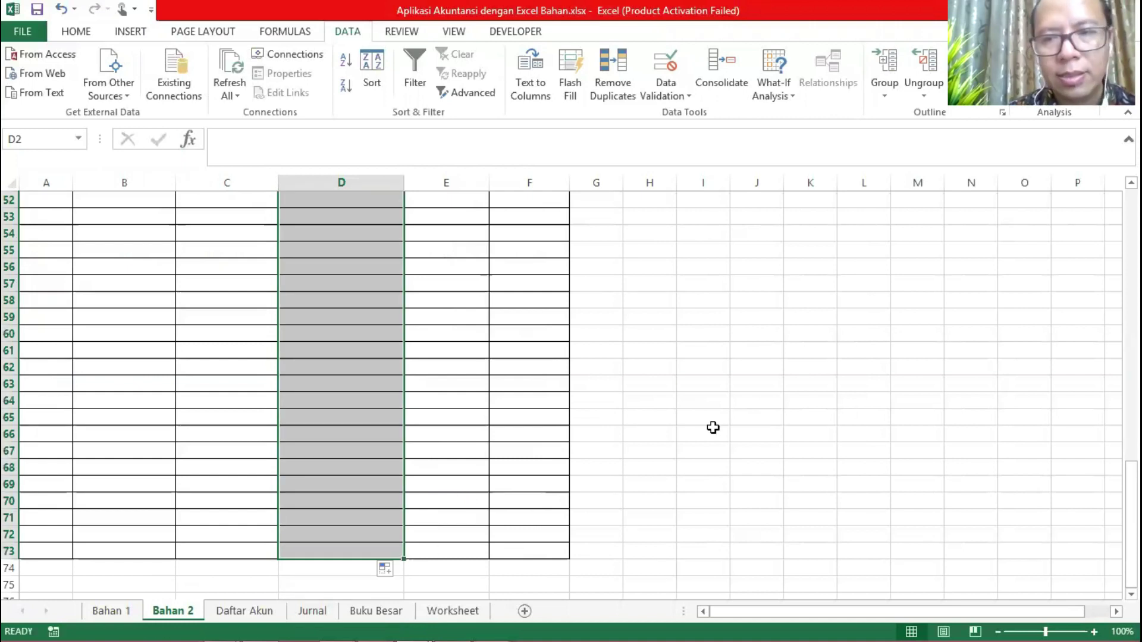
{"action": "left_click_drag", "start_coordinate": [1131, 535], "coordinate": [1132, 497]}
Step: Check the drop-down lists in several Akun cells from D3 down and view the account options in D12
{"action": "left_click", "coordinate": [359, 232]}
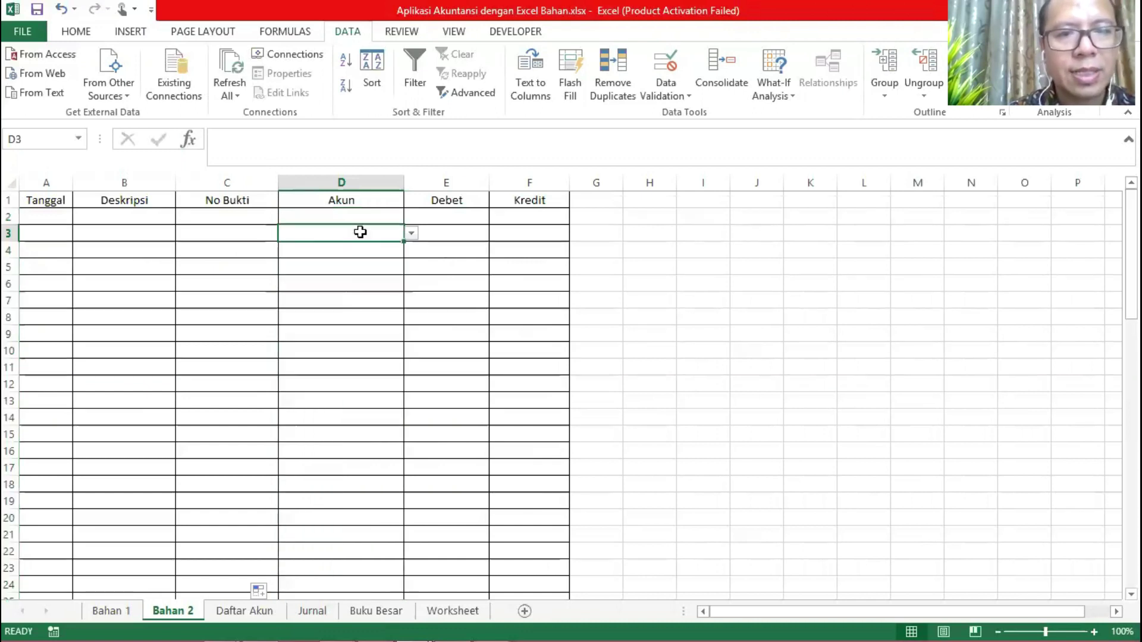
{"action": "left_click", "coordinate": [372, 248]}
{"action": "left_click", "coordinate": [377, 281]}
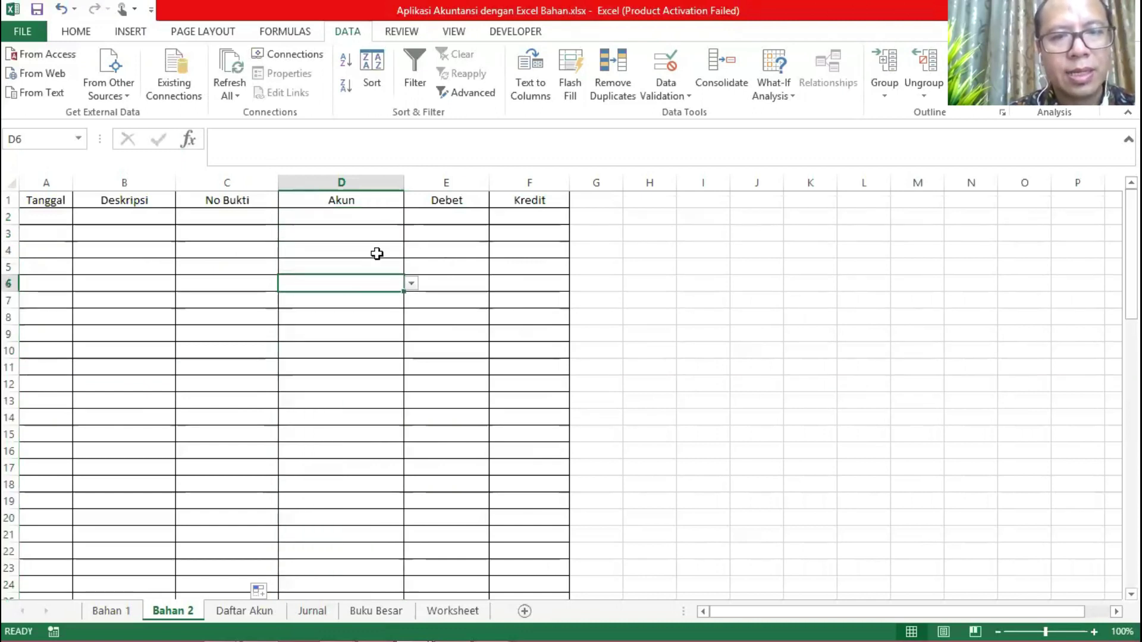
{"action": "left_click", "coordinate": [377, 253]}
{"action": "left_click", "coordinate": [379, 331]}
{"action": "left_click", "coordinate": [376, 385]}
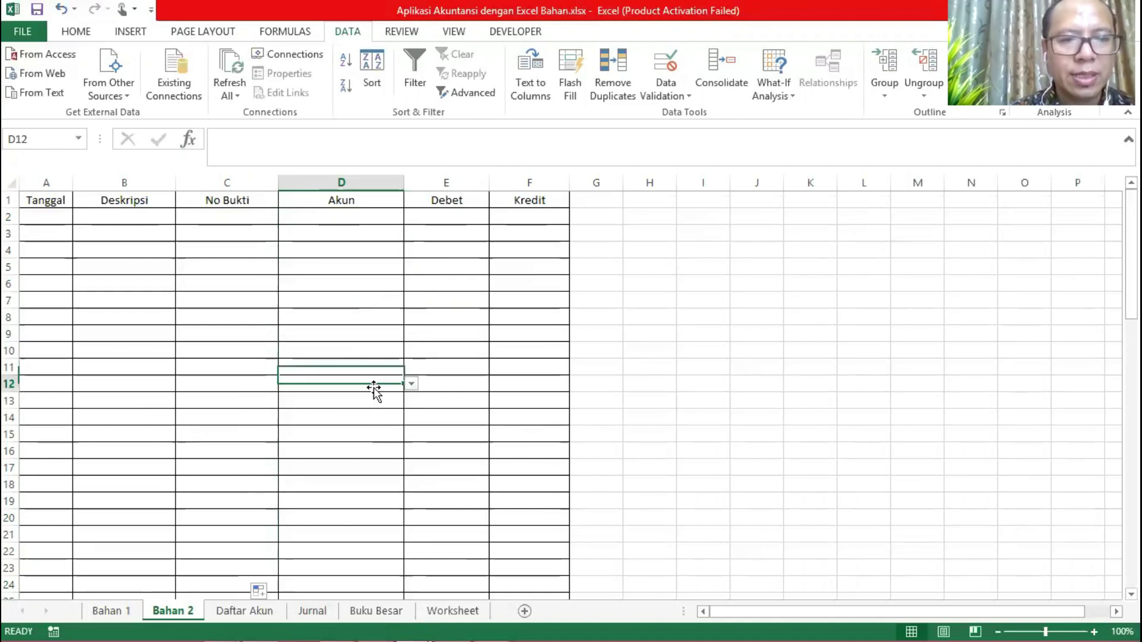
{"action": "left_click", "coordinate": [411, 384]}
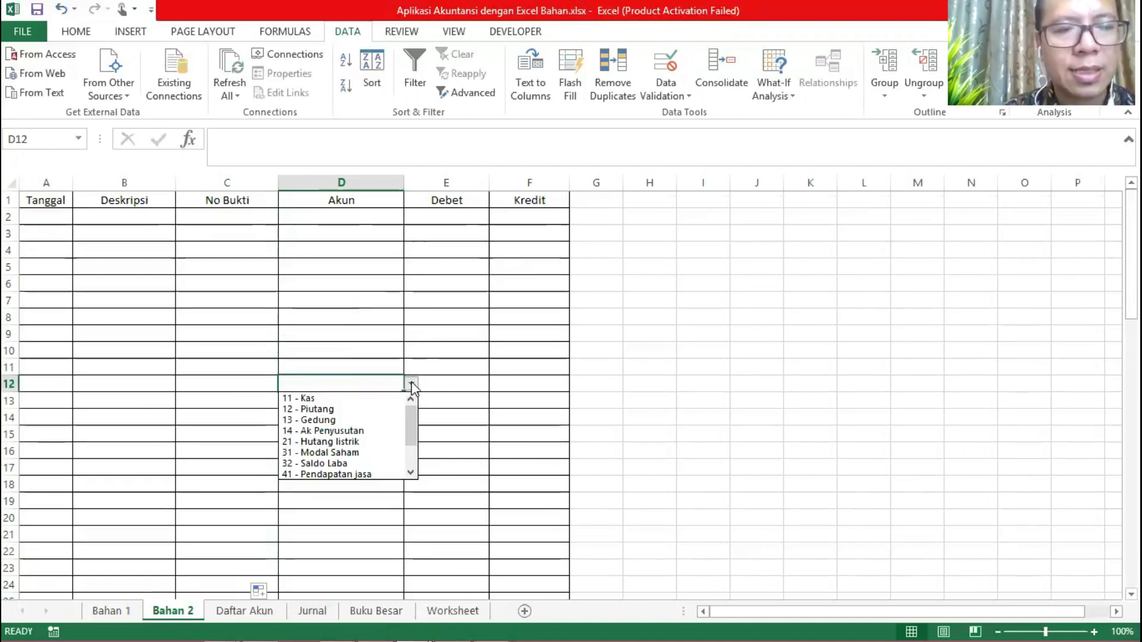
{"action": "left_click", "coordinate": [596, 340]}
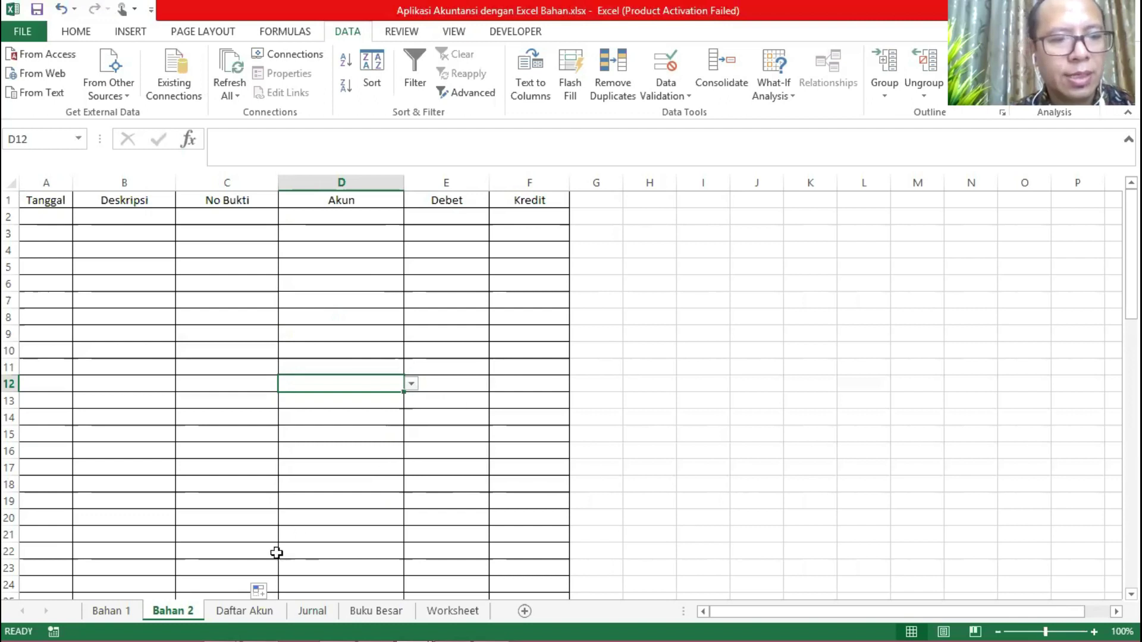
Step: Compare the account list on Daftar Akun with the Bahan 1 balances and the Akun entries on the Jurnal sheet
{"action": "left_click", "coordinate": [237, 610]}
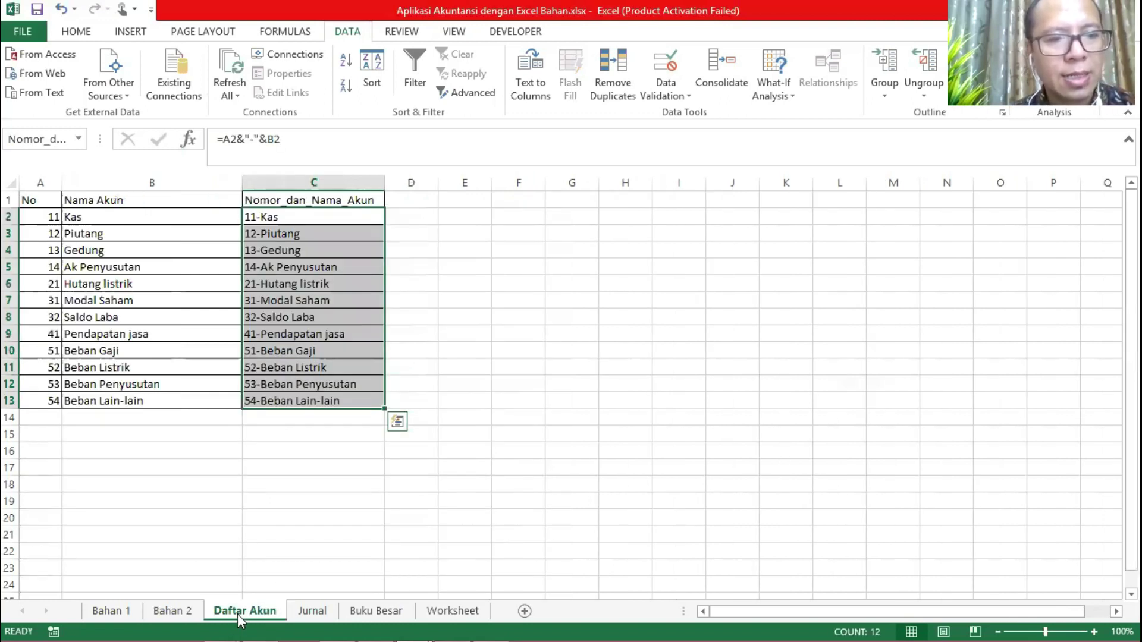
{"action": "left_click", "coordinate": [314, 611]}
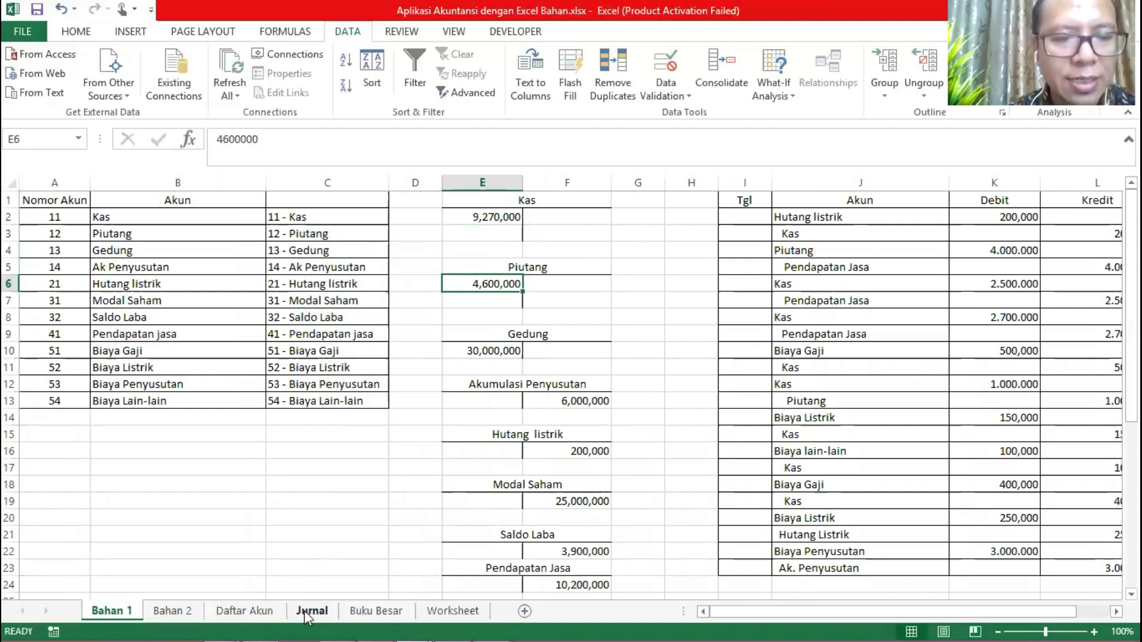
{"action": "left_click", "coordinate": [311, 611]}
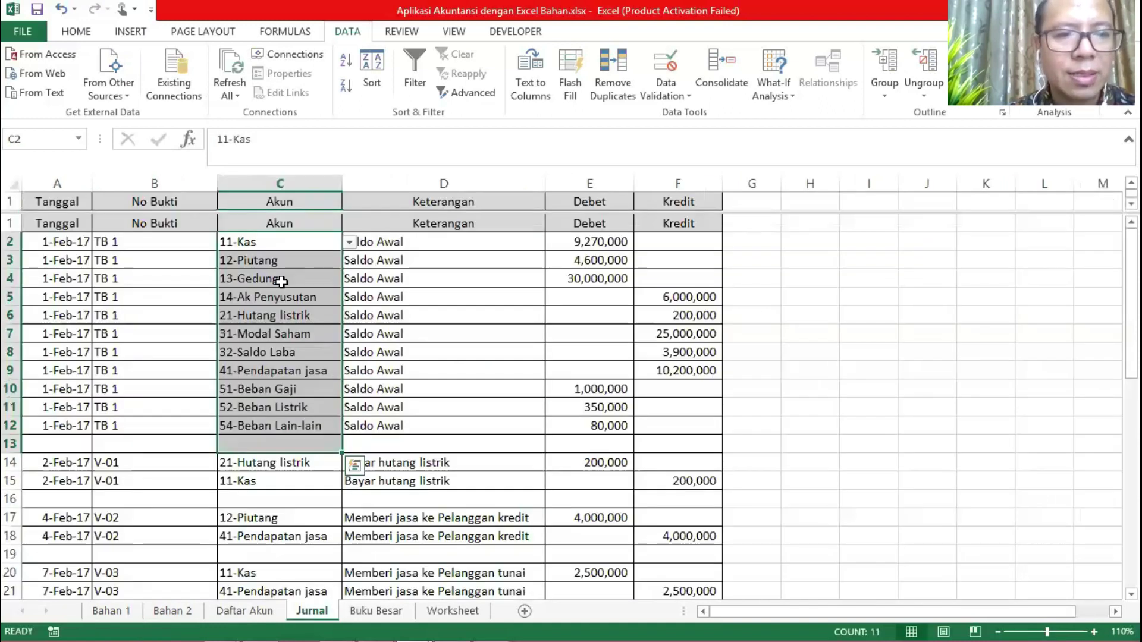
{"action": "left_click", "coordinate": [266, 243]}
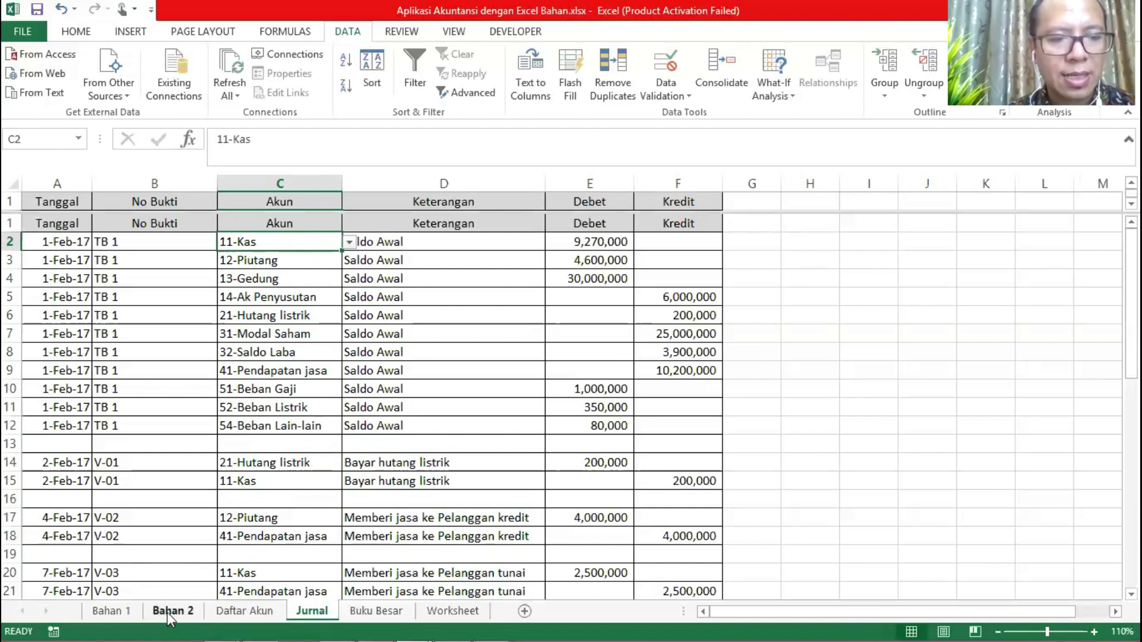
{"action": "left_click", "coordinate": [120, 609]}
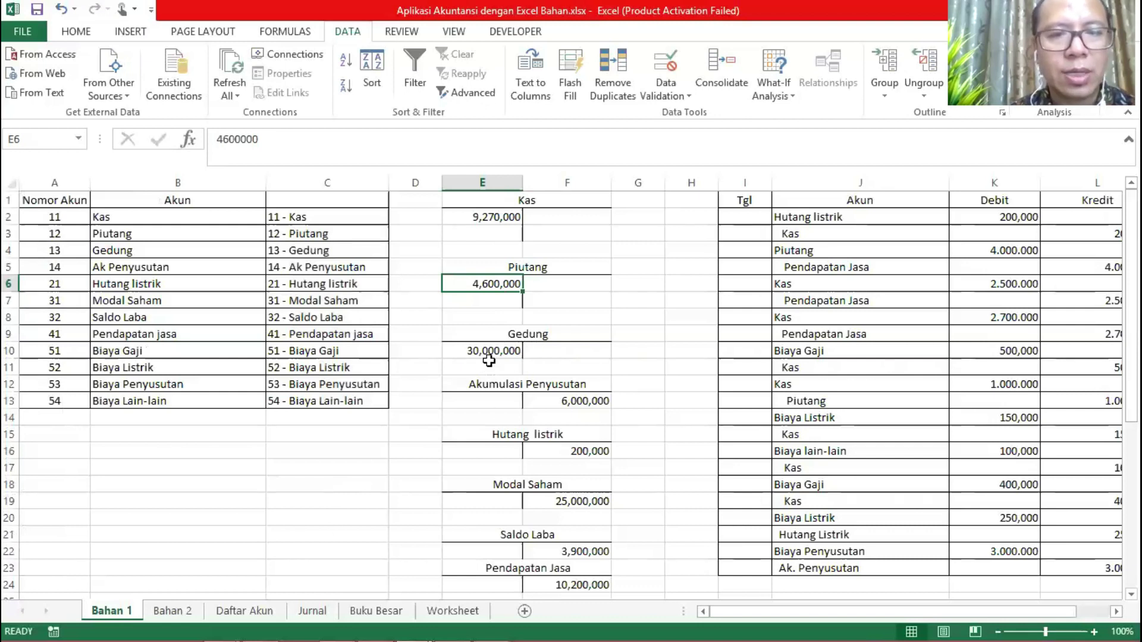
{"action": "left_click", "coordinate": [264, 615]}
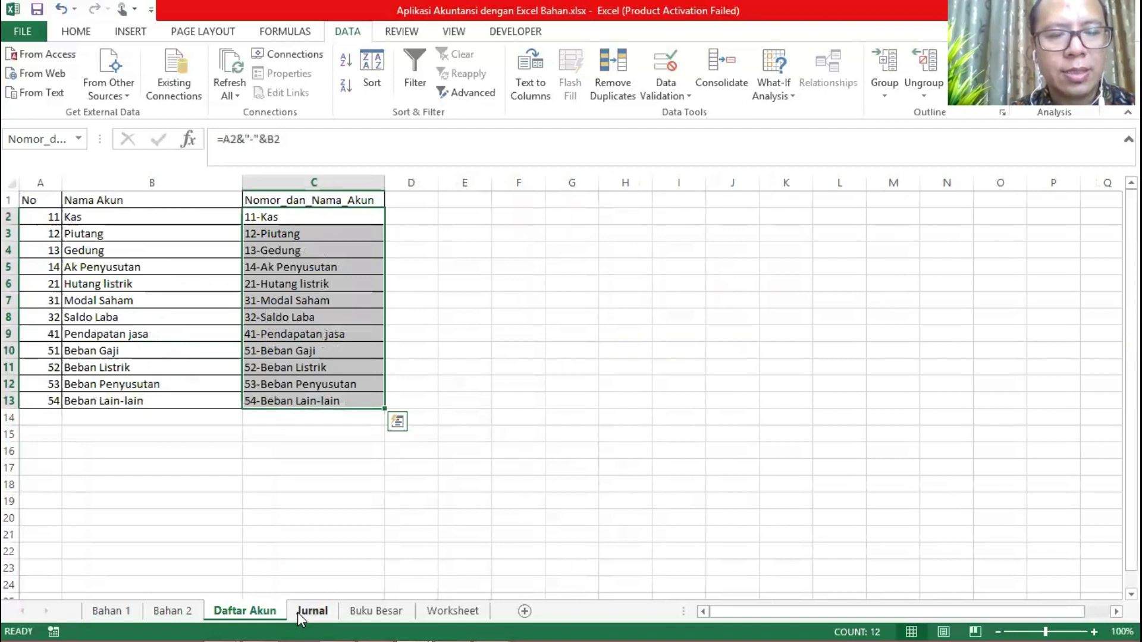
{"action": "left_click", "coordinate": [298, 613]}
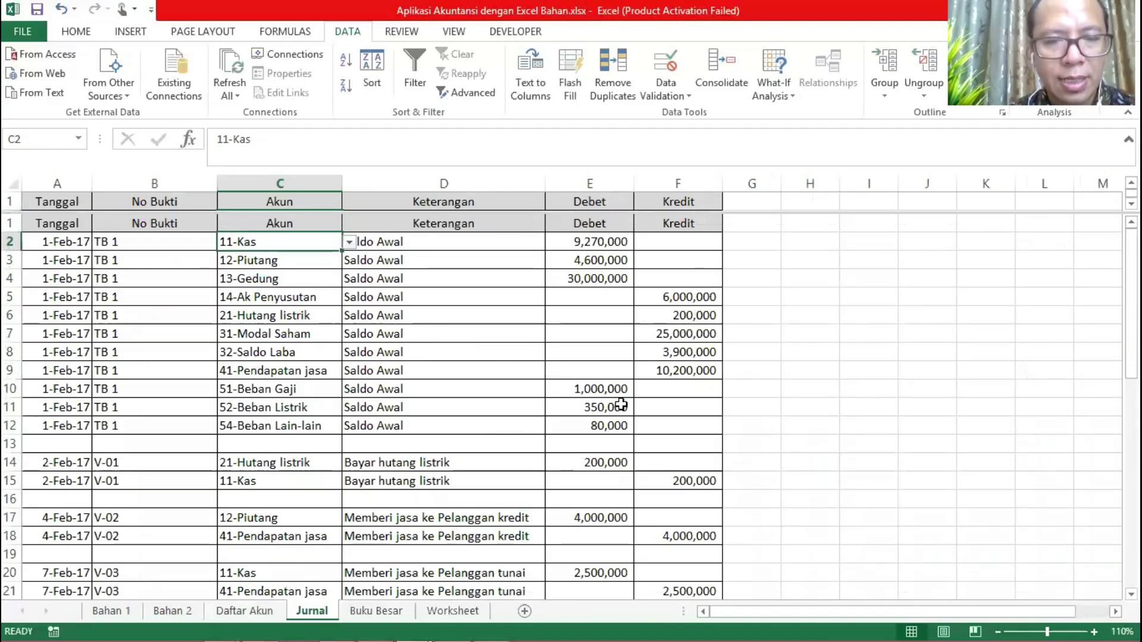
Step: Examine the Jurnal entries from the opening balances to row 45 alongside the source transactions on Bahan 1
{"action": "left_click", "coordinate": [606, 426]}
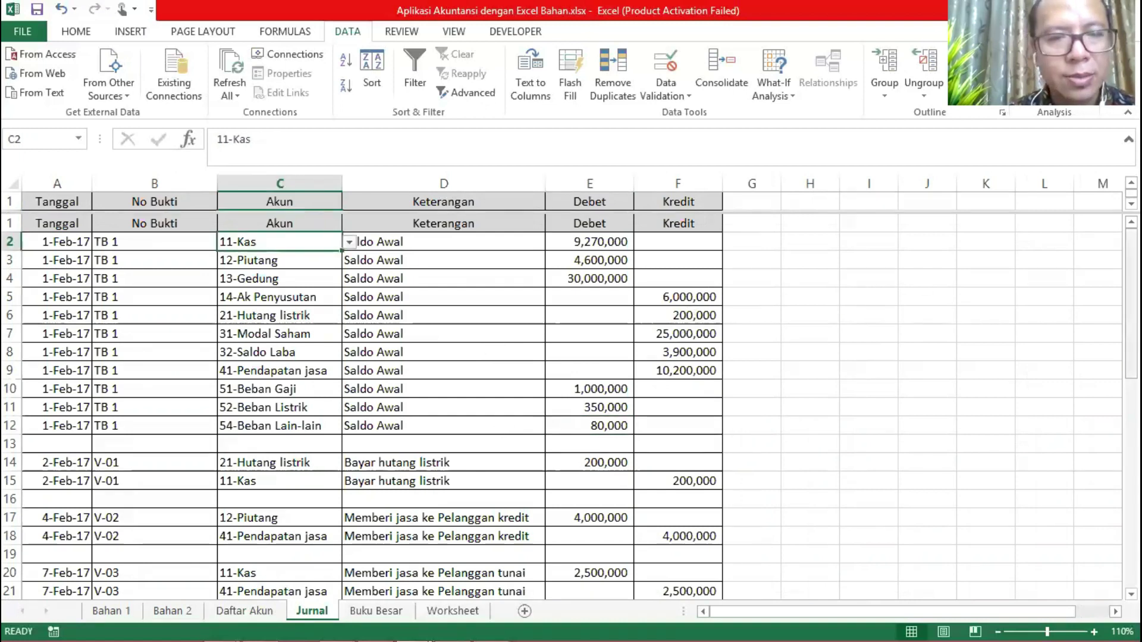
{"action": "left_click_drag", "start_coordinate": [1131, 258], "coordinate": [940, 463]}
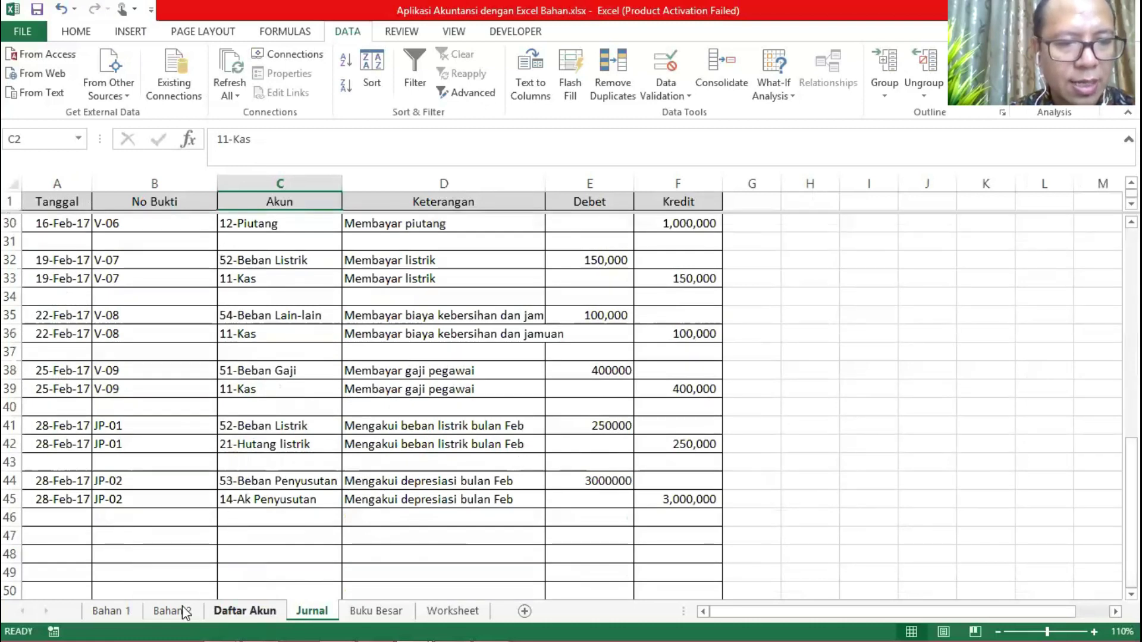
{"action": "left_click", "coordinate": [113, 611]}
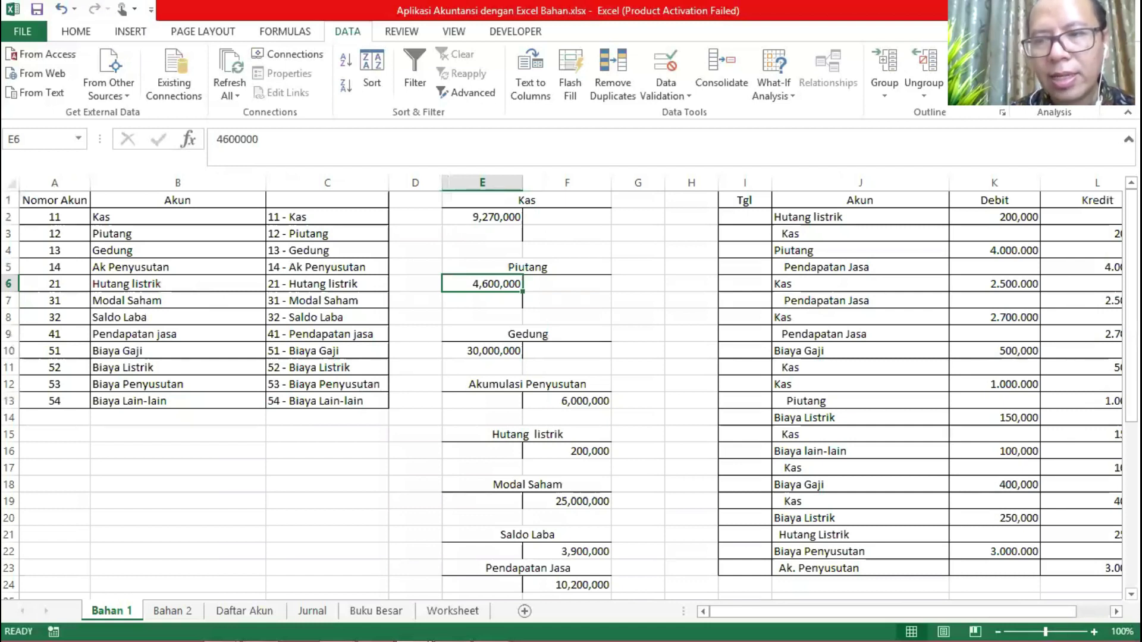
{"action": "scroll", "coordinate": [360, 524], "scroll_direction": "down", "scroll_amount": 1}
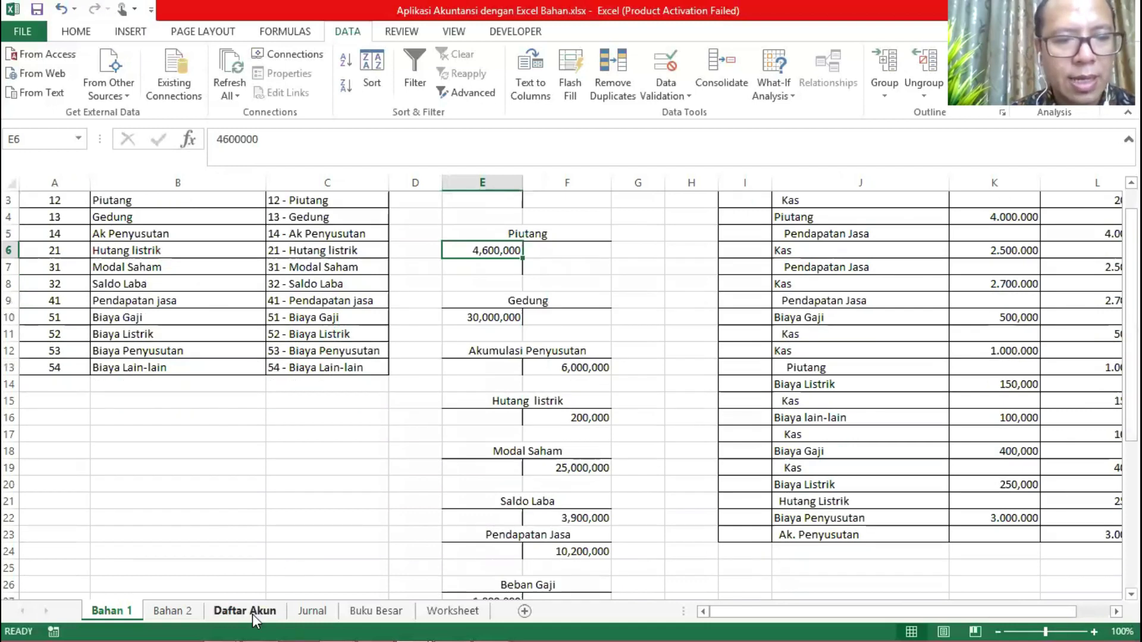
{"action": "left_click", "coordinate": [321, 613]}
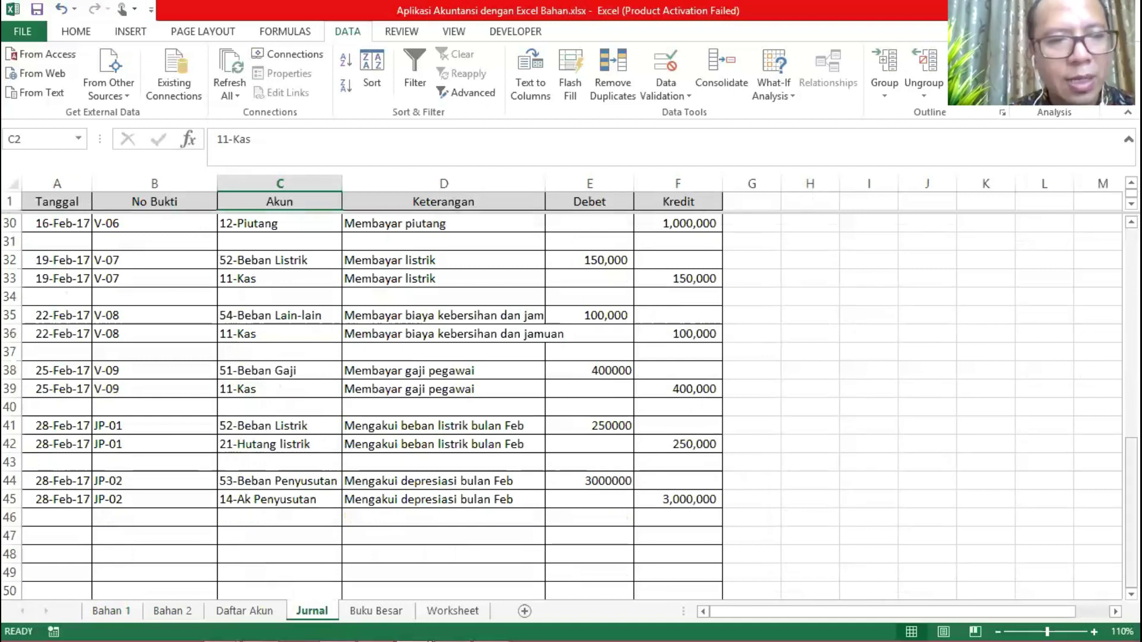
{"action": "scroll", "coordinate": [559, 404], "scroll_direction": "up", "scroll_amount": 10}
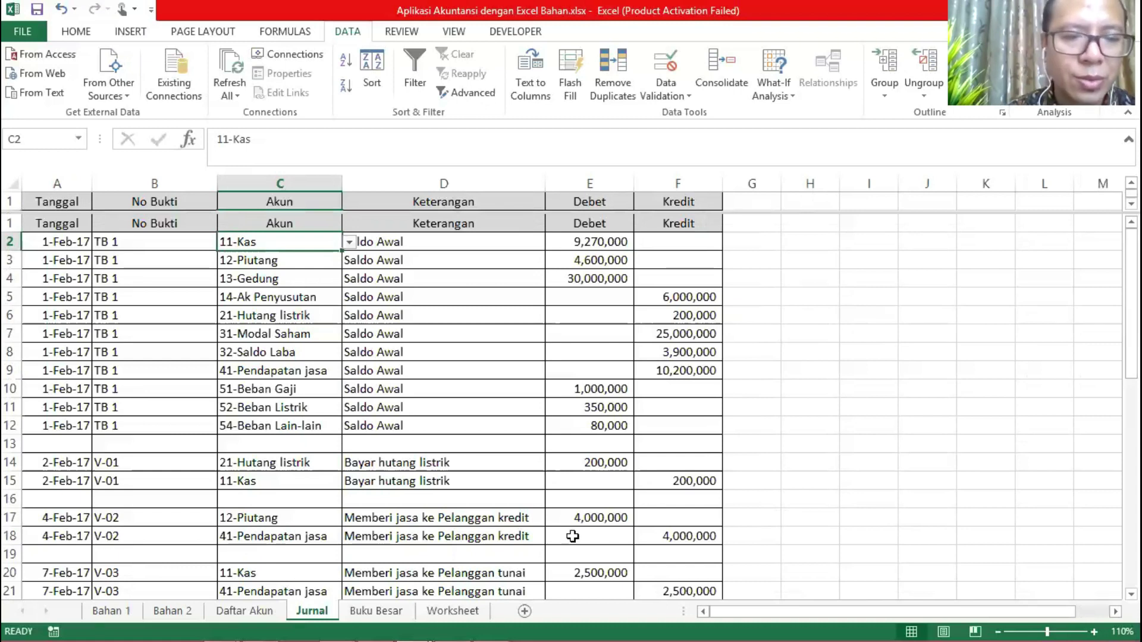
Step: Create a PivotTable in cell A1 of the existing Buku Besar sheet from the Jurnal range A1:F45
{"action": "left_click", "coordinate": [369, 608]}
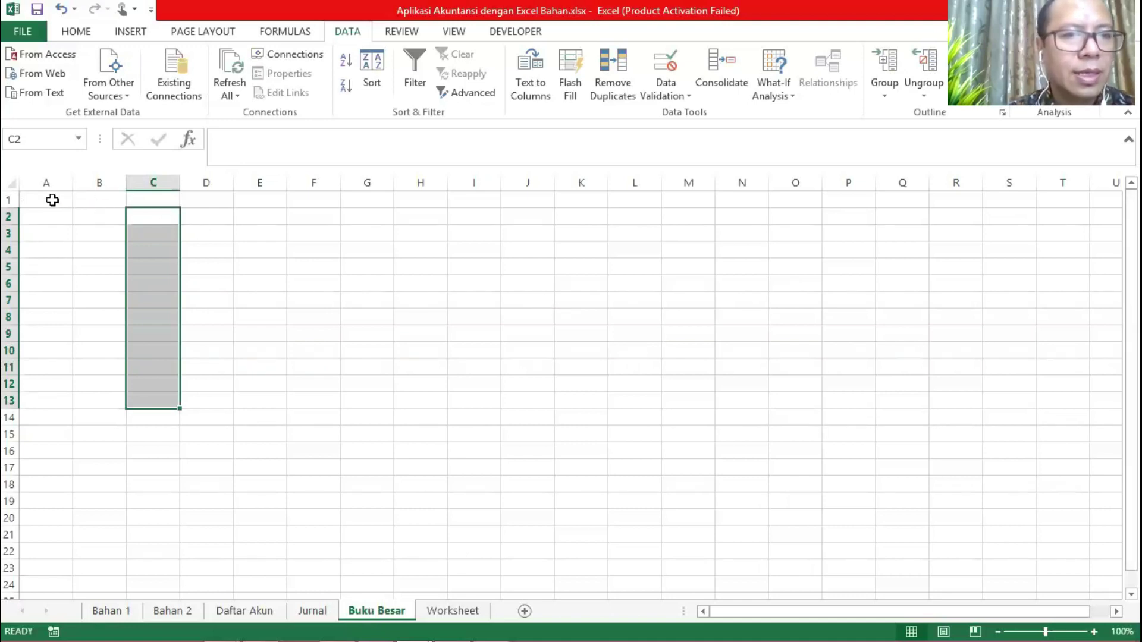
{"action": "left_click", "coordinate": [52, 200]}
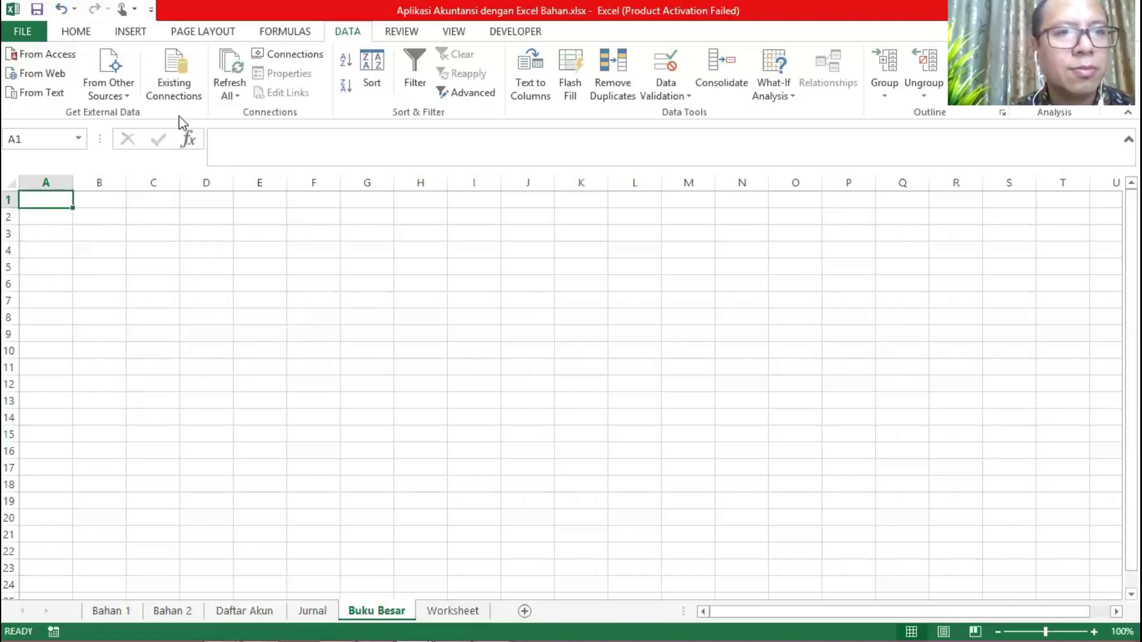
{"action": "left_click", "coordinate": [132, 32]}
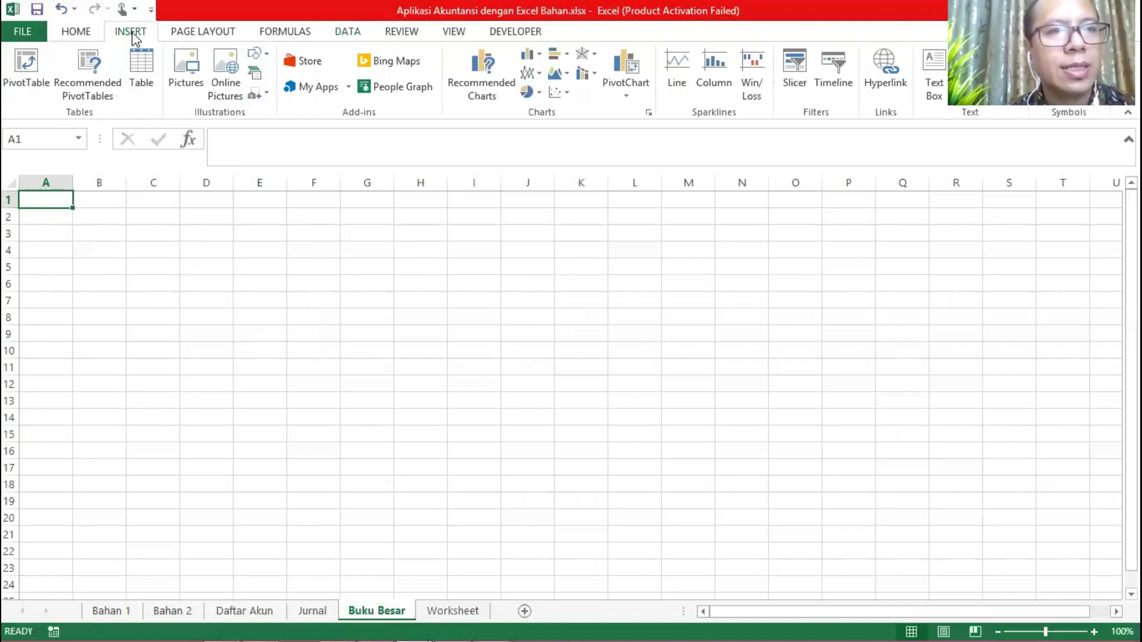
{"action": "left_click", "coordinate": [27, 63]}
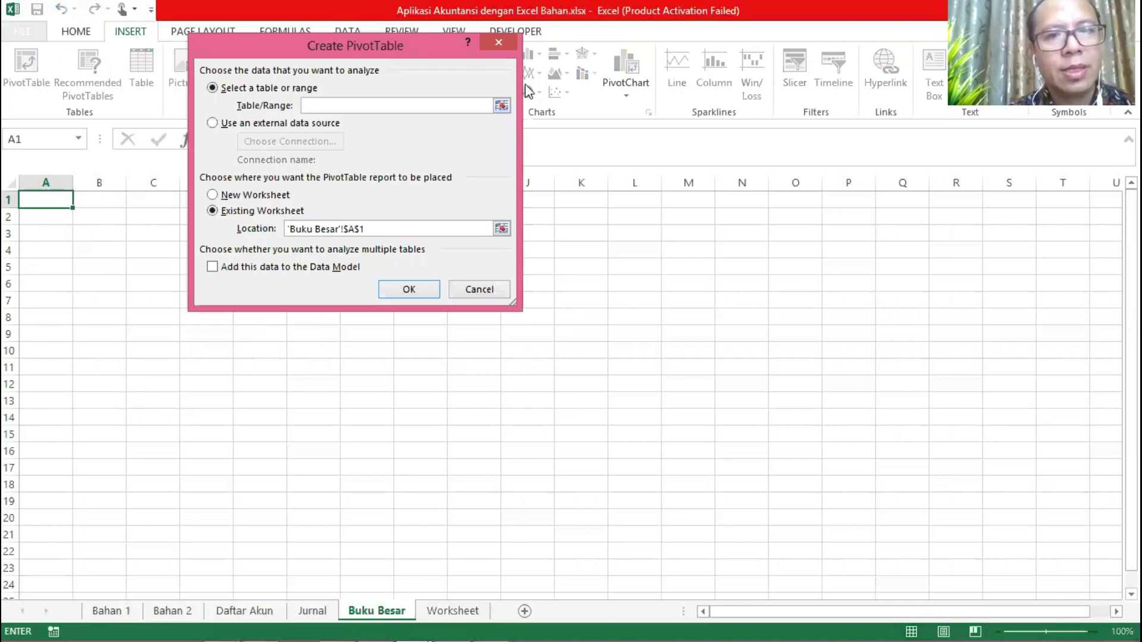
{"action": "left_click", "coordinate": [501, 106]}
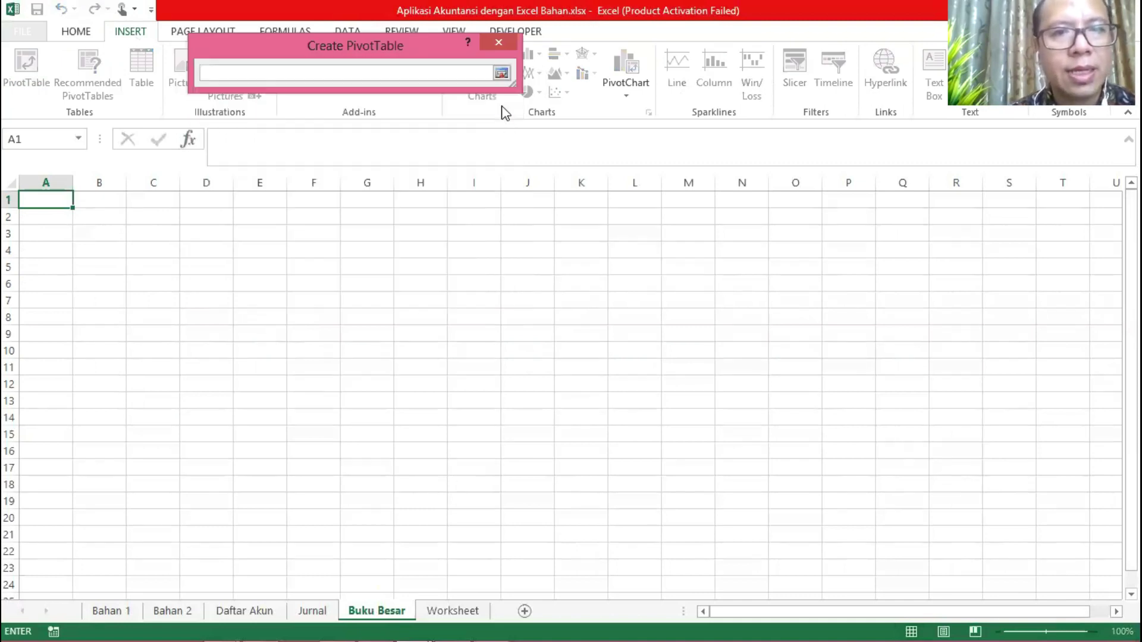
{"action": "left_click", "coordinate": [111, 611]}
{"action": "left_click", "coordinate": [311, 611]}
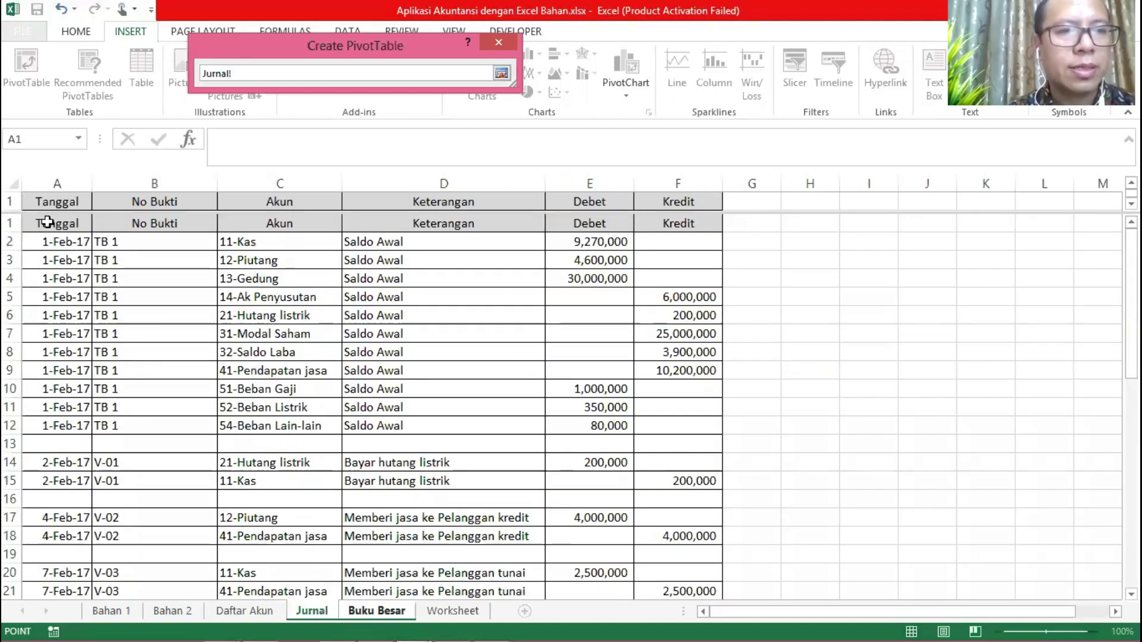
{"action": "left_click_drag", "start_coordinate": [46, 222], "coordinate": [680, 507]}
{"action": "scroll", "coordinate": [66, 224], "scroll_direction": "down", "scroll_amount": 6}
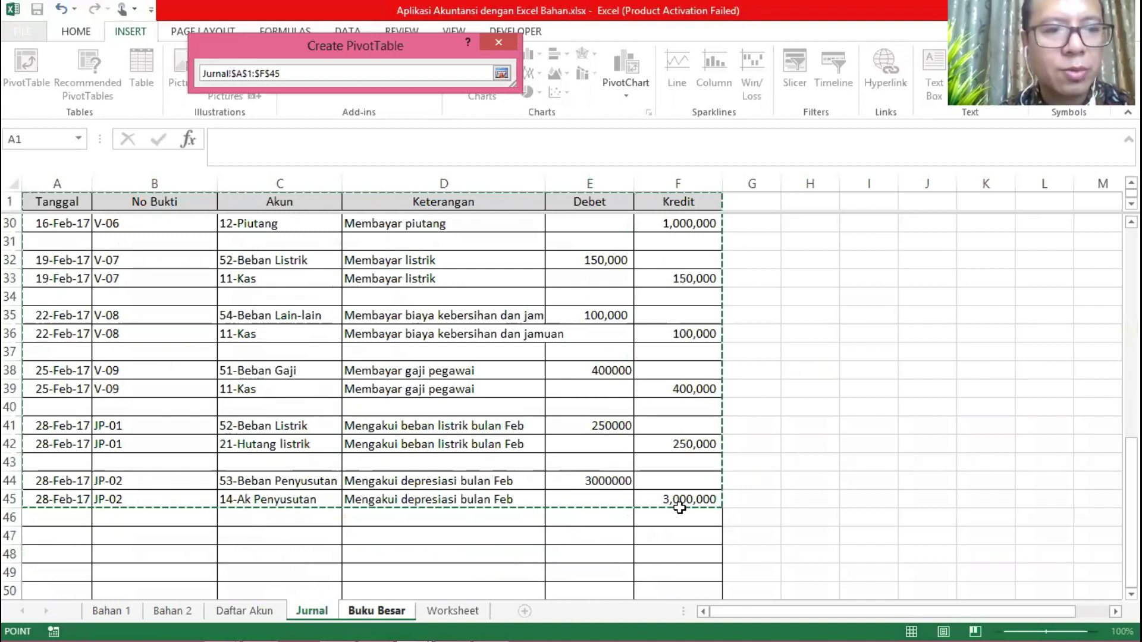
{"action": "left_click", "coordinate": [501, 72]}
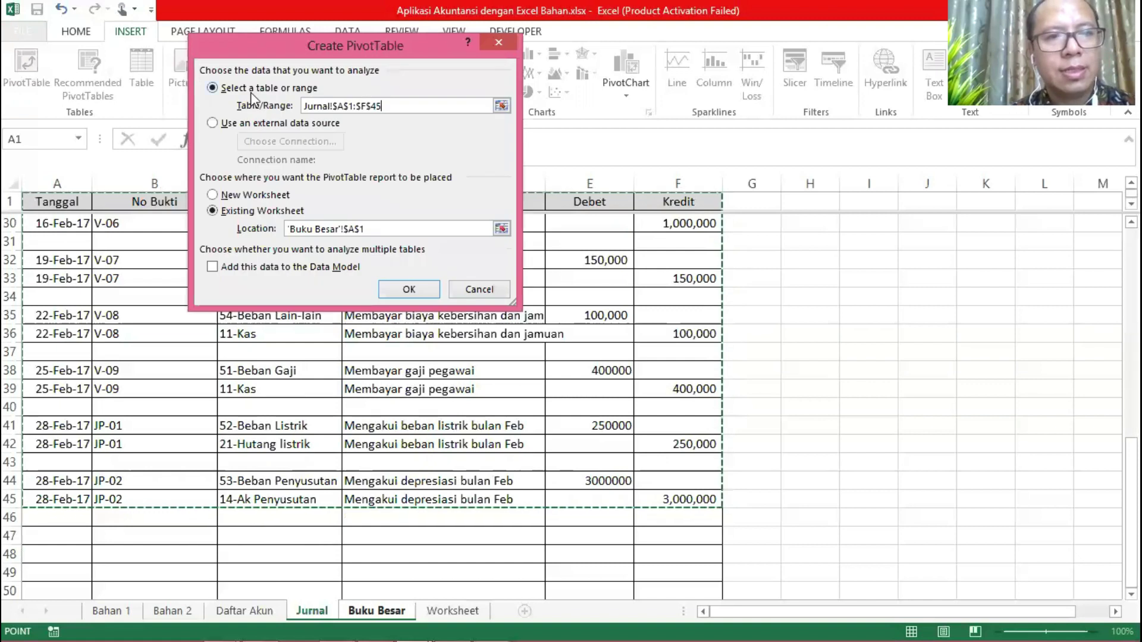
{"action": "left_click", "coordinate": [409, 289]}
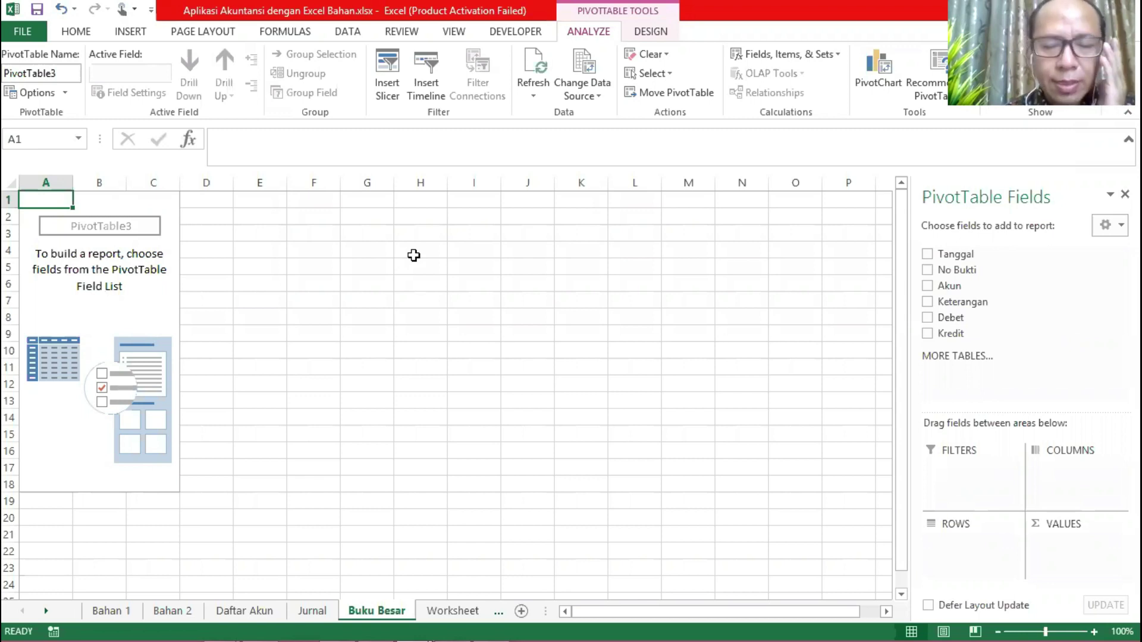
Step: Place Akun and Tanggal in the PivotTable rows, and Debet and Kredit in its values
{"action": "left_click_drag", "start_coordinate": [930, 290], "coordinate": [957, 543]}
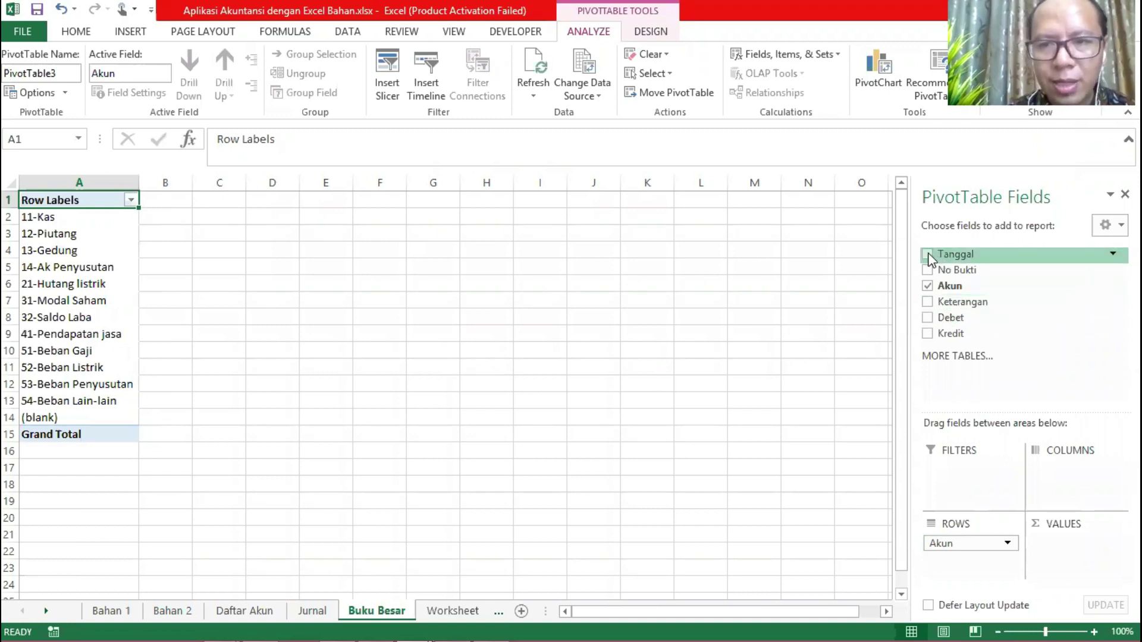
{"action": "left_click_drag", "start_coordinate": [928, 251], "coordinate": [951, 548]}
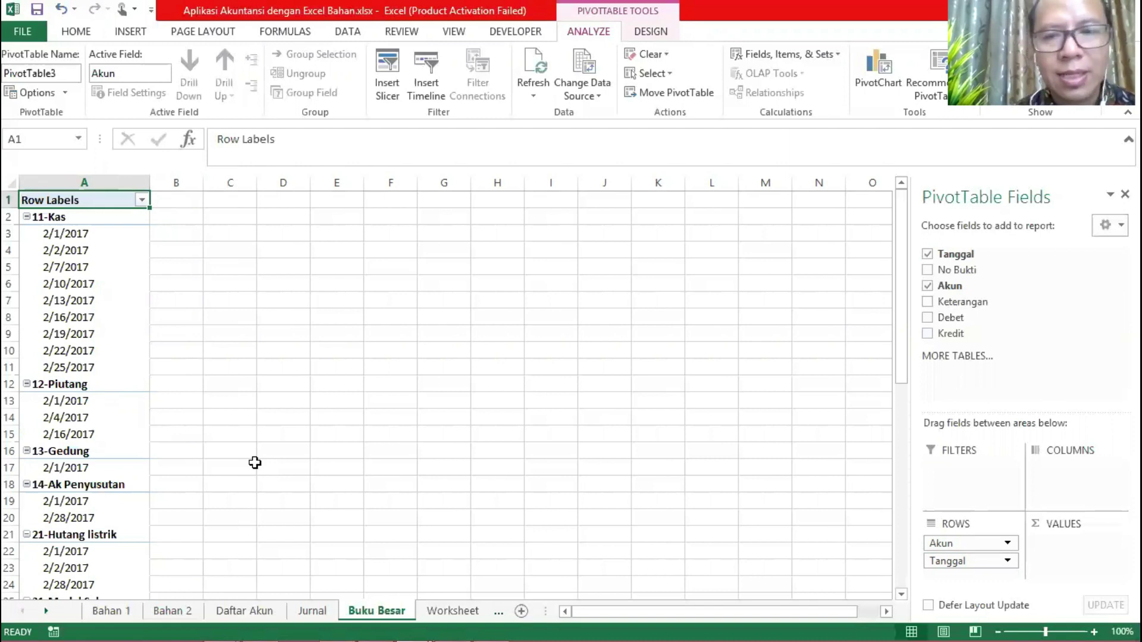
{"action": "left_click", "coordinate": [928, 319]}
{"action": "left_click_drag", "start_coordinate": [931, 321], "coordinate": [1047, 541]}
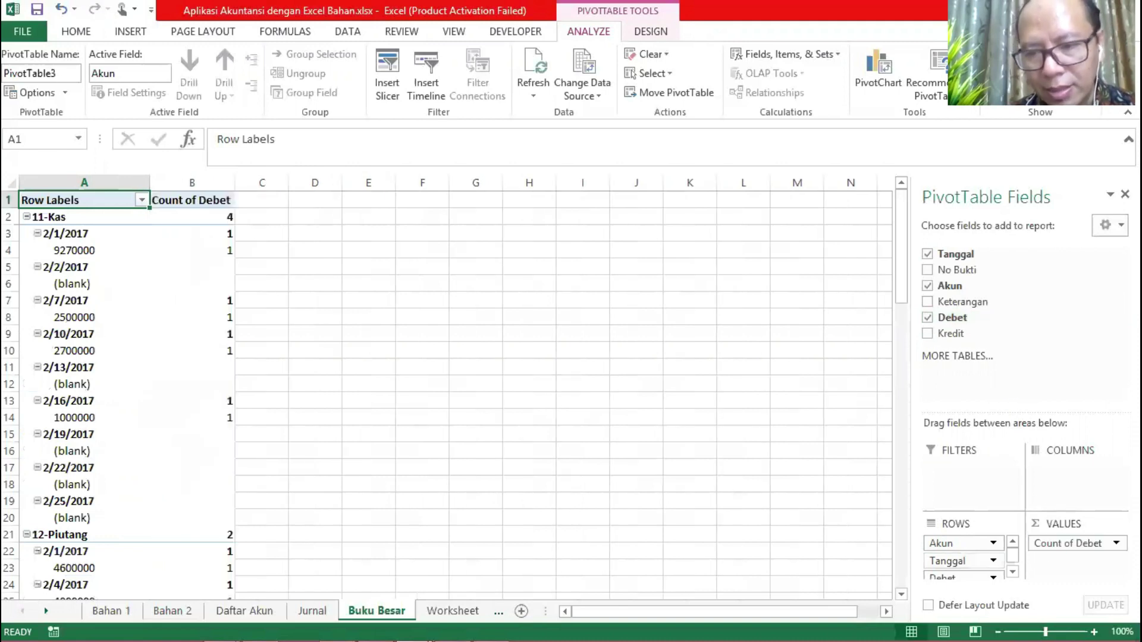
{"action": "left_click_drag", "start_coordinate": [946, 577], "coordinate": [981, 387]}
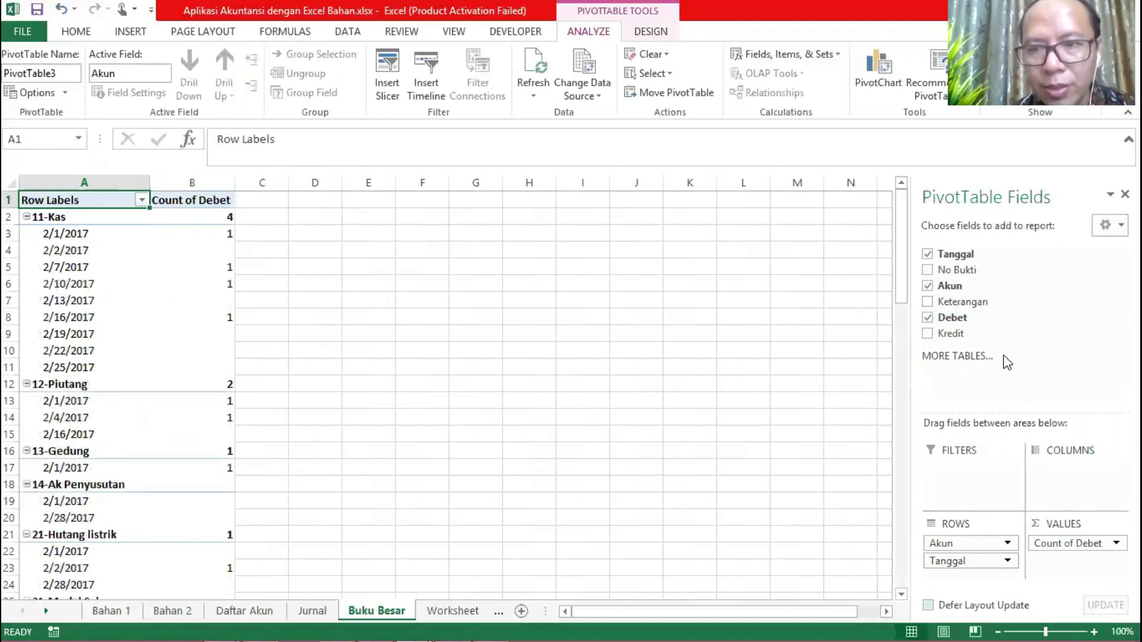
{"action": "left_click_drag", "start_coordinate": [951, 333], "coordinate": [1091, 577]}
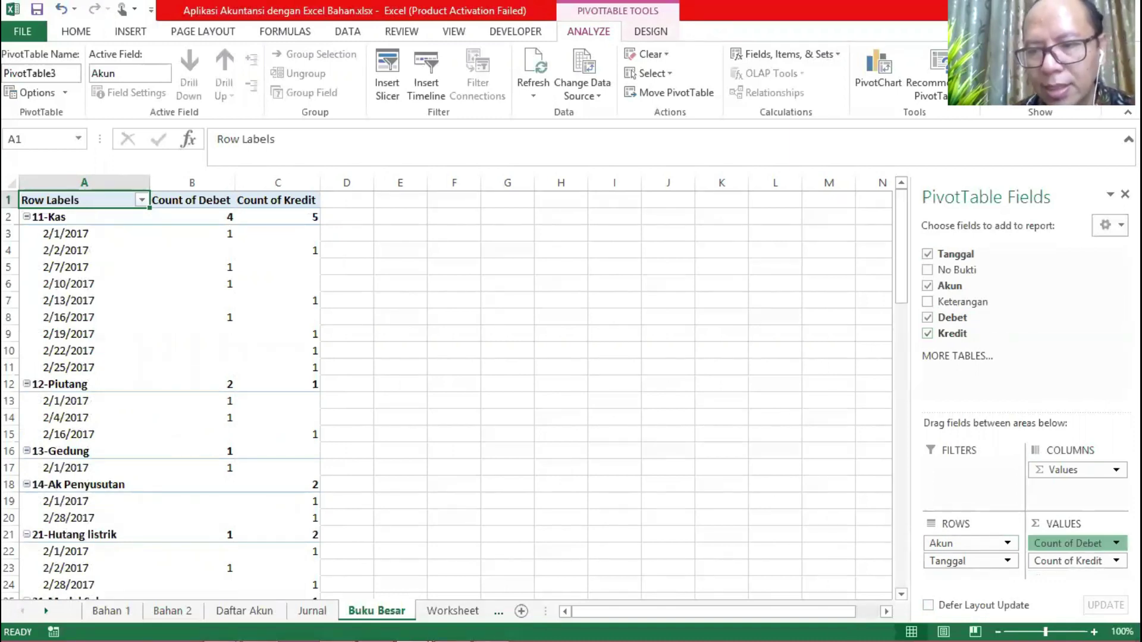
Step: Summarize both the Debet and Kredit value fields of the PivotTable by Sum
{"action": "left_click", "coordinate": [1116, 543]}
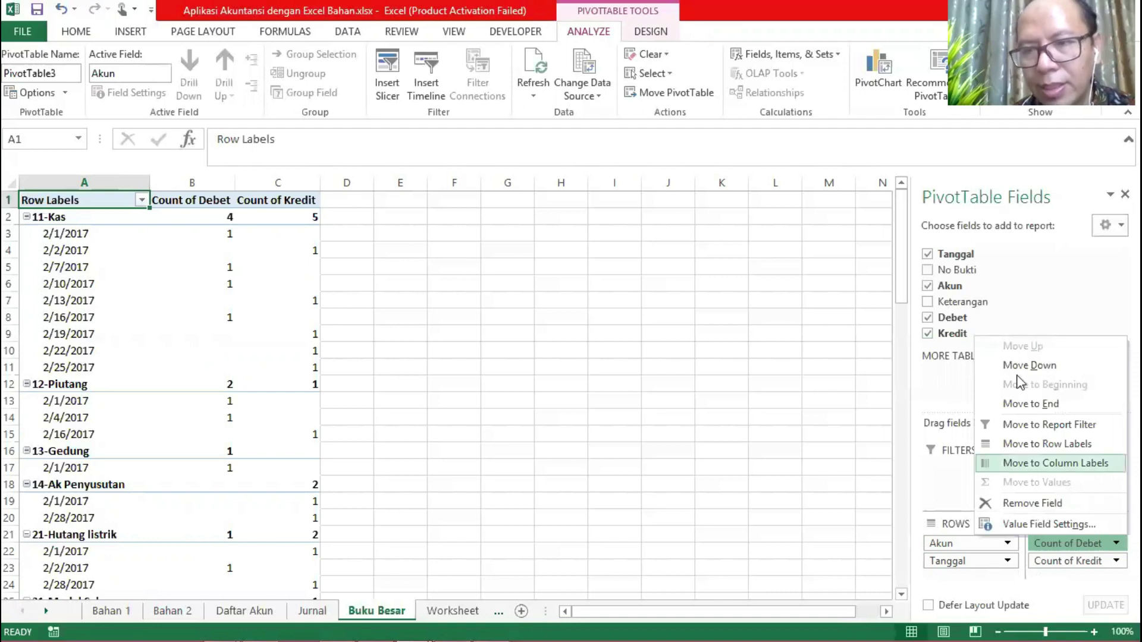
{"action": "left_click", "coordinate": [1018, 527]}
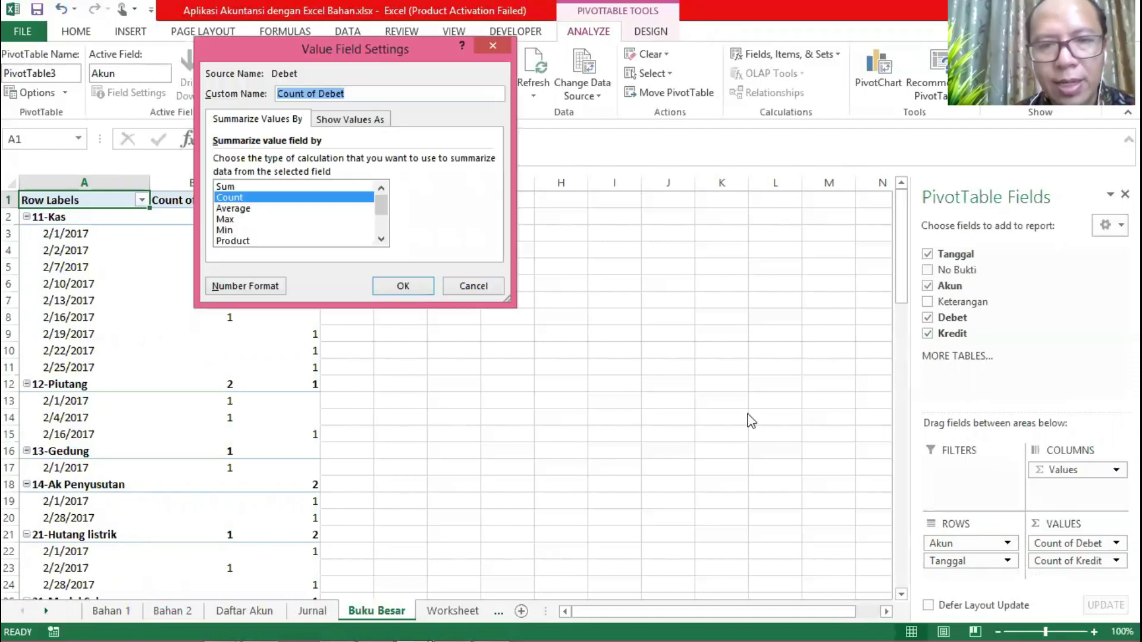
{"action": "left_click", "coordinate": [225, 187]}
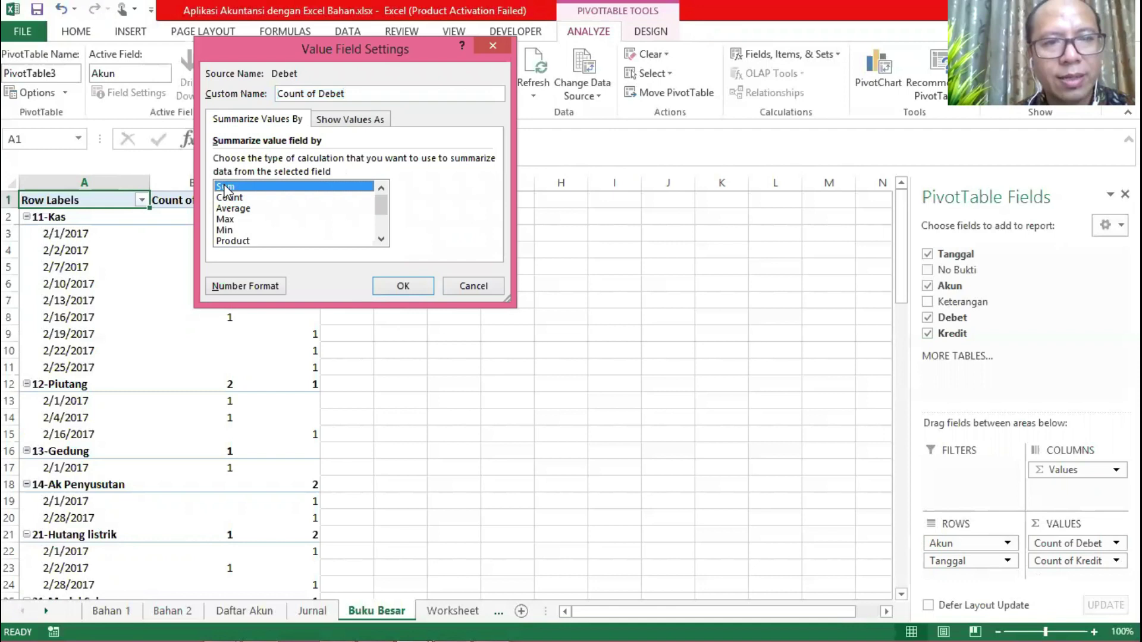
{"action": "left_click", "coordinate": [400, 286]}
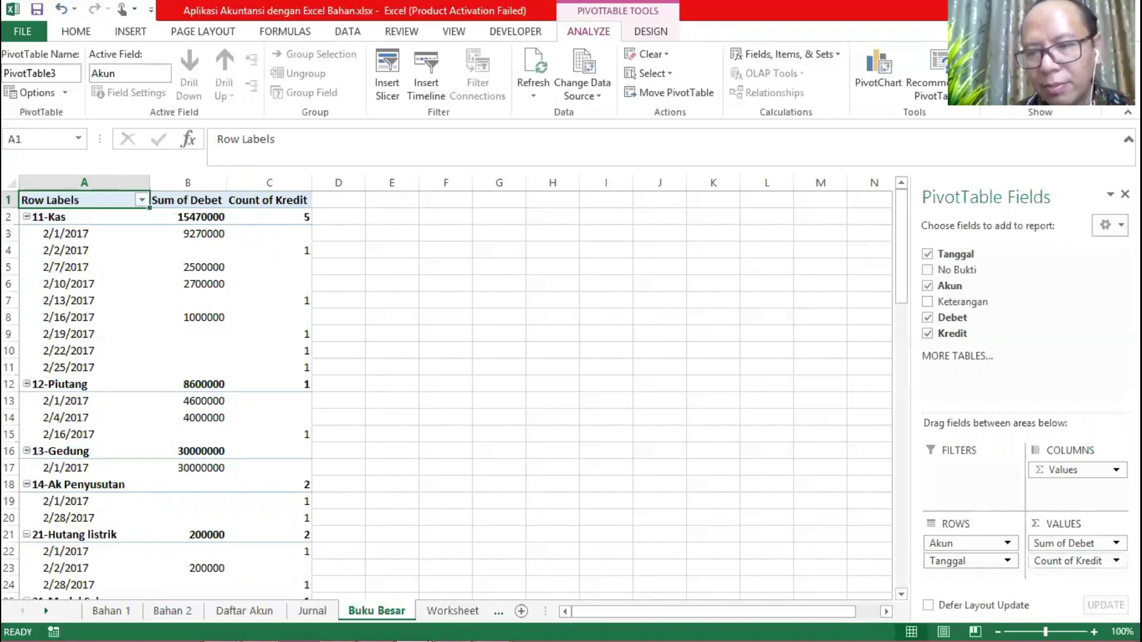
{"action": "left_click", "coordinate": [1065, 561]}
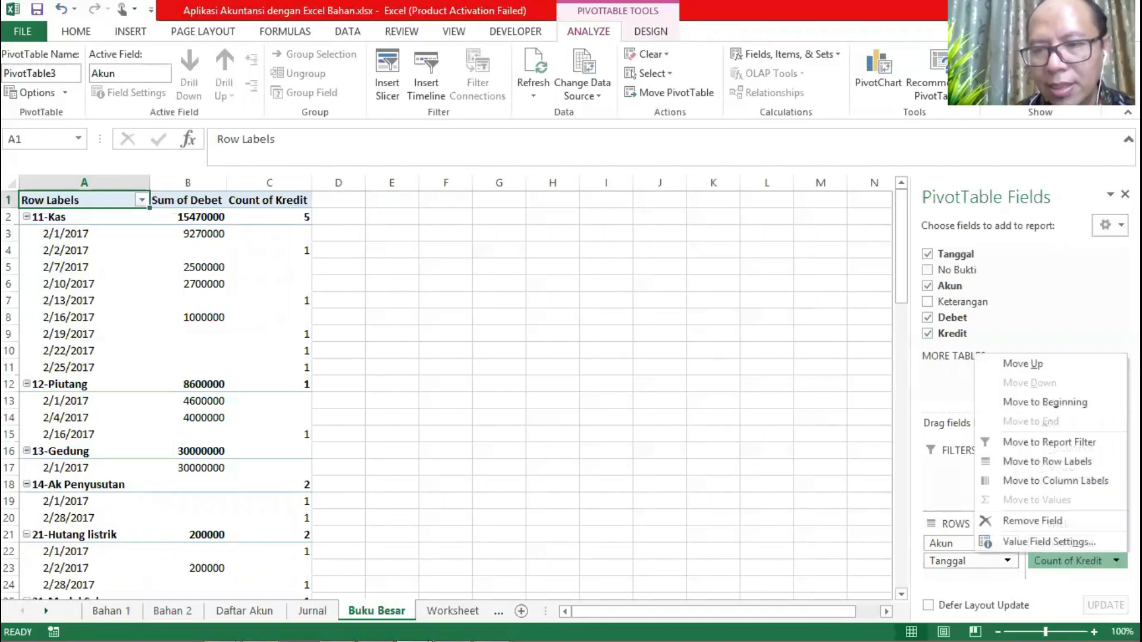
{"action": "left_click", "coordinate": [1026, 541]}
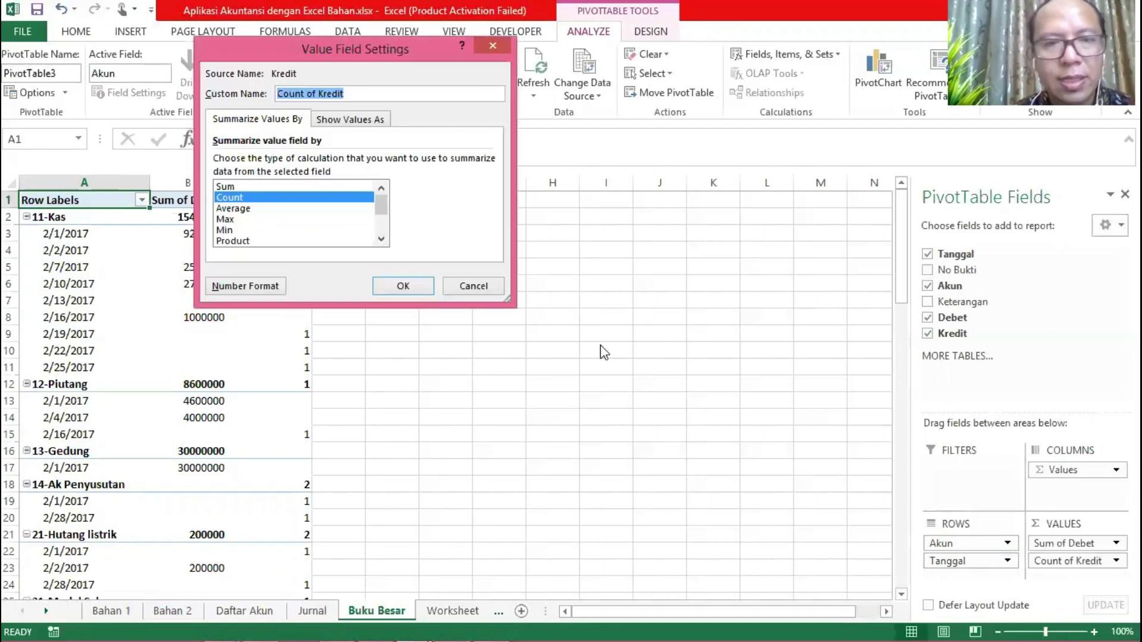
{"action": "left_click", "coordinate": [229, 187]}
{"action": "left_click", "coordinate": [396, 286]}
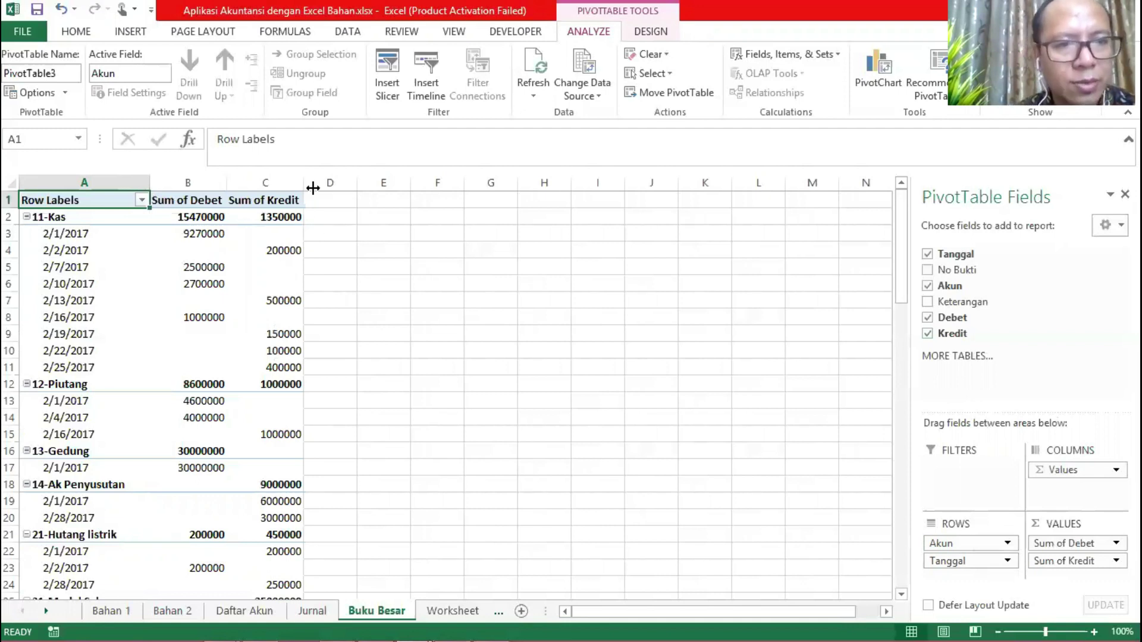
Step: Format the Debet and Kredit amounts in B2:C50 with thousands separators and no decimals
{"action": "left_click_drag", "start_coordinate": [190, 216], "coordinate": [309, 268]}
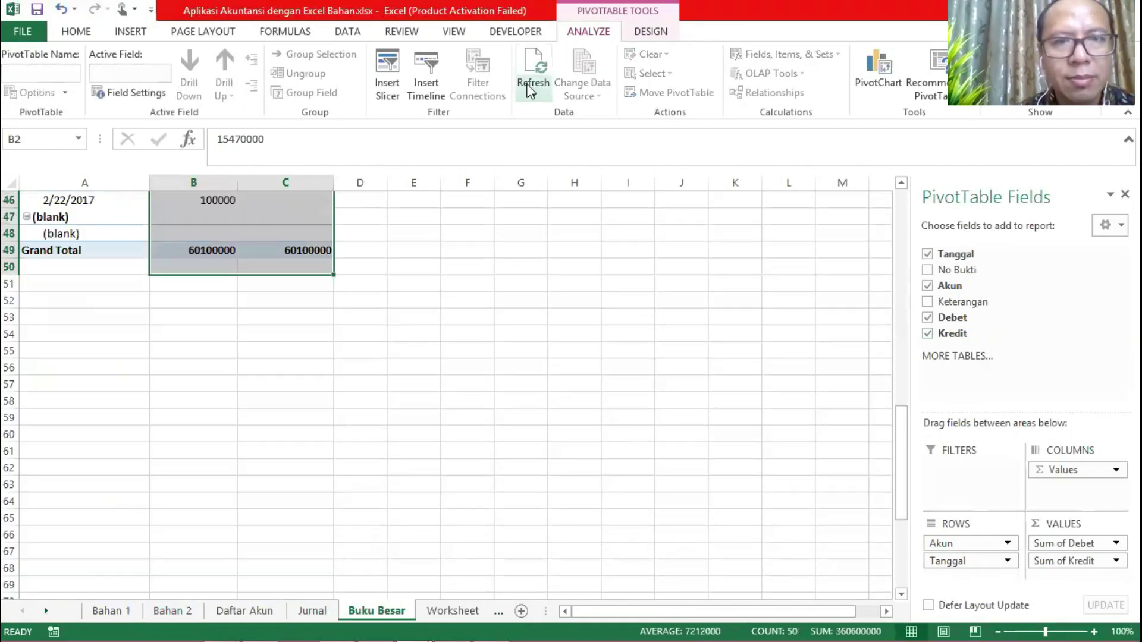
{"action": "left_click", "coordinate": [68, 33]}
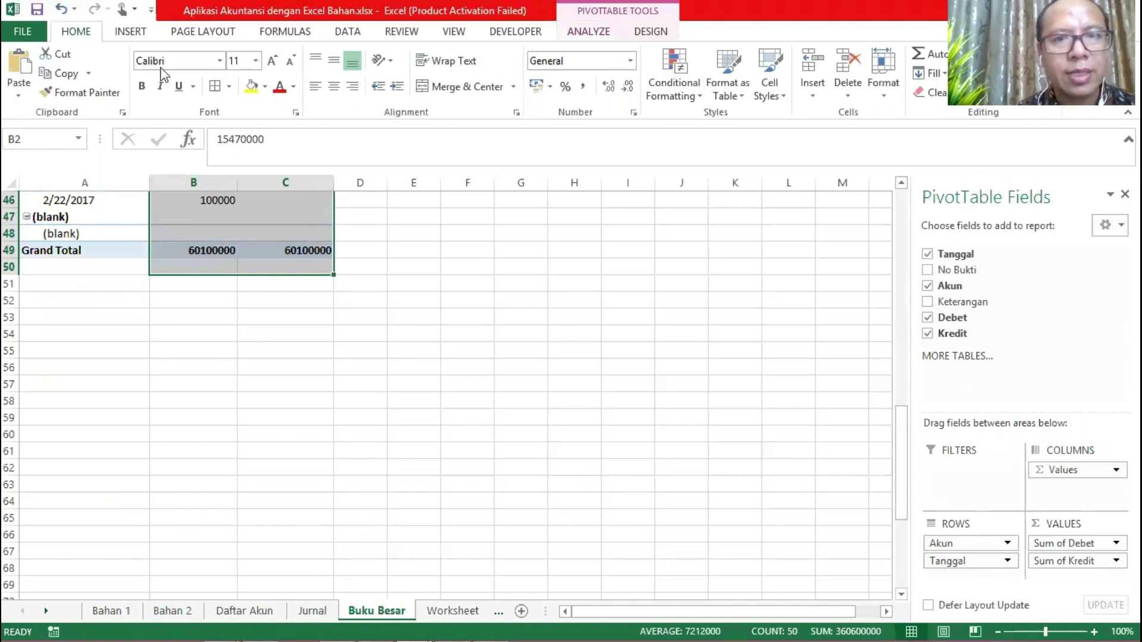
{"action": "left_click", "coordinate": [581, 92]}
{"action": "scroll", "coordinate": [238, 387], "scroll_direction": "up", "scroll_amount": 15}
{"action": "left_click", "coordinate": [375, 217]}
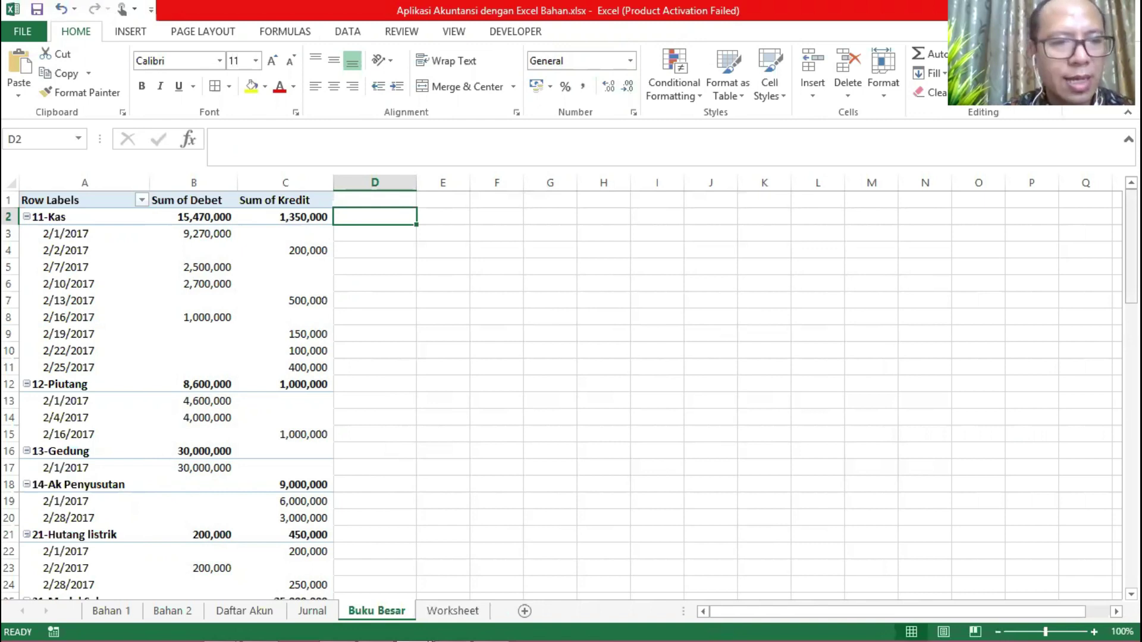
{"action": "left_click_drag", "start_coordinate": [1131, 199], "coordinate": [1131, 326]}
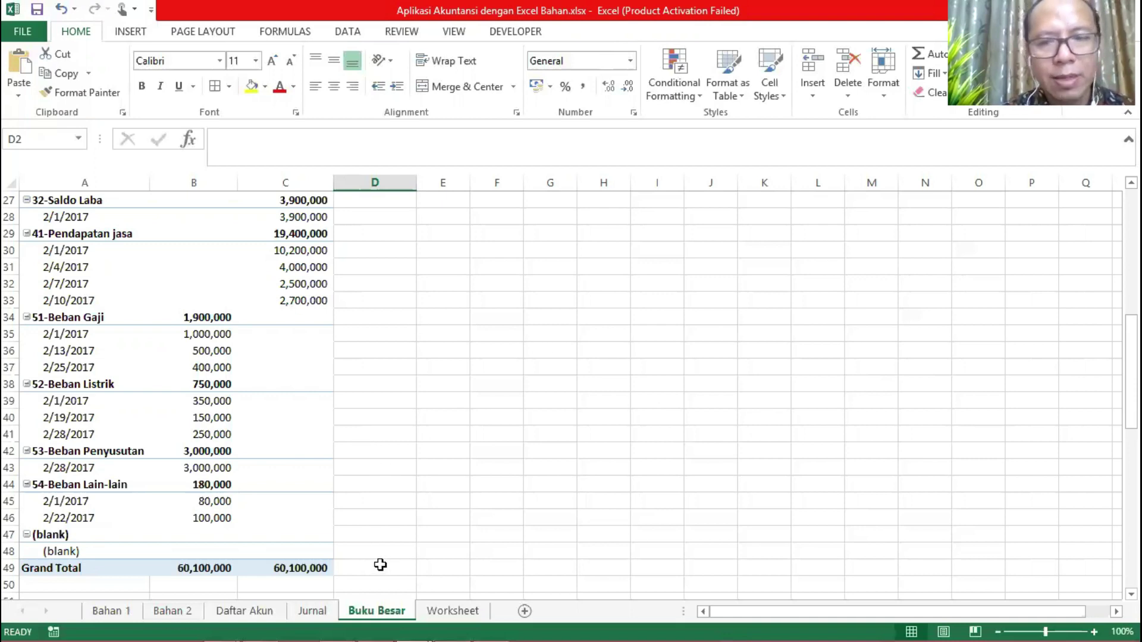
{"action": "left_click_drag", "start_coordinate": [1131, 381], "coordinate": [1131, 256]}
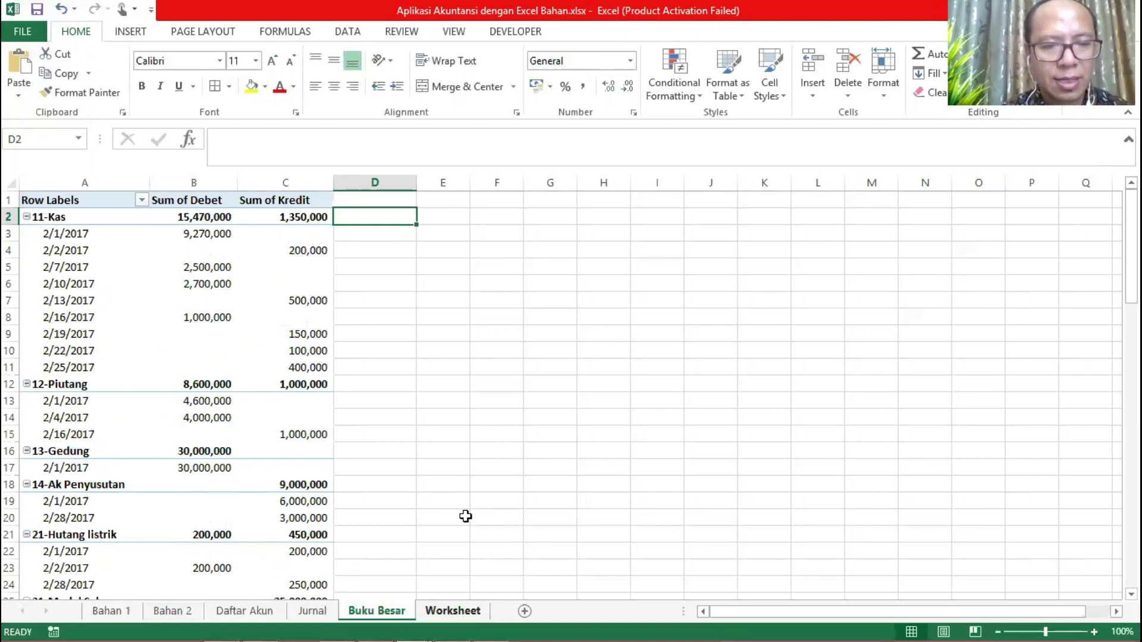
Step: On Worksheet, link A2 to the numbered account name in Daftar Akun C2 and fill the formula down to A13
{"action": "key", "text": "ctrl+Page_Down"}
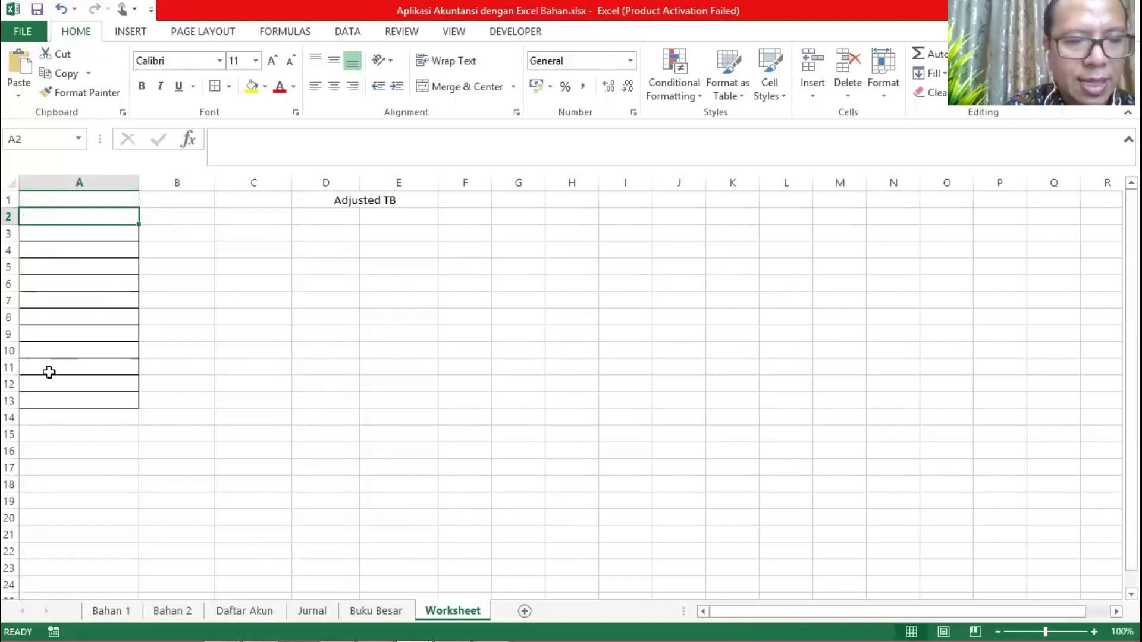
{"action": "type", "text": "="}
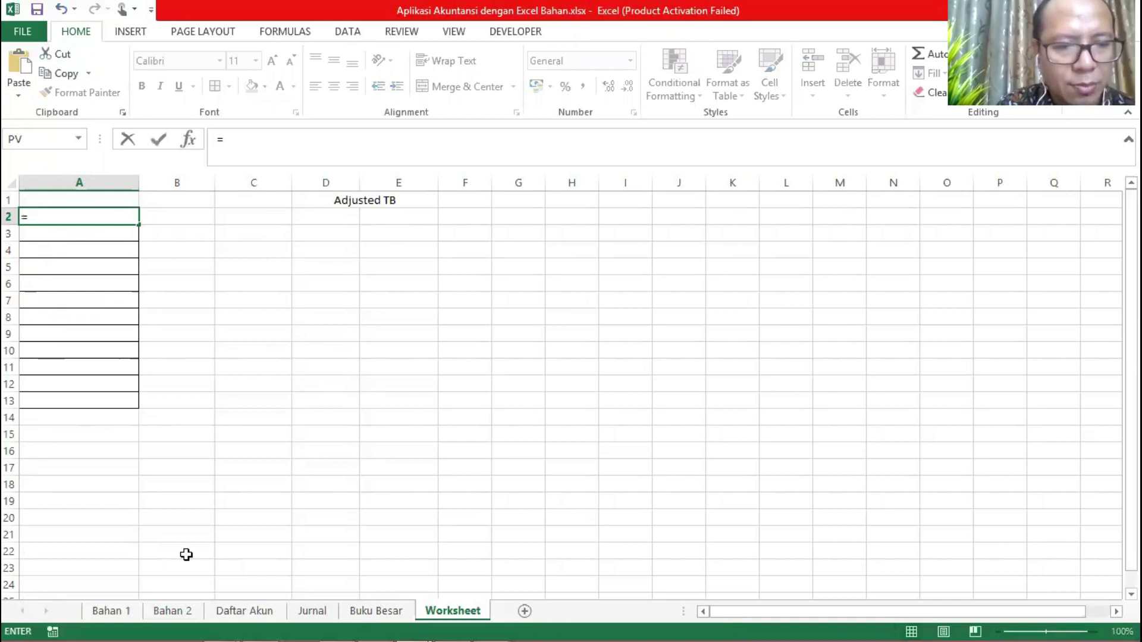
{"action": "left_click", "coordinate": [243, 615]}
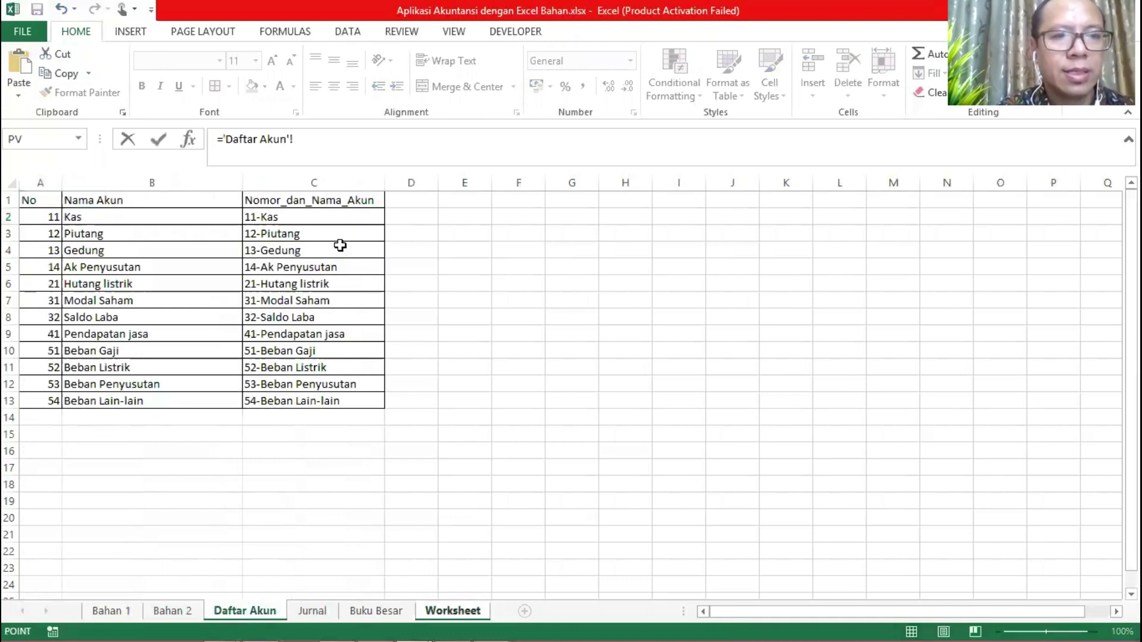
{"action": "left_click", "coordinate": [288, 216]}
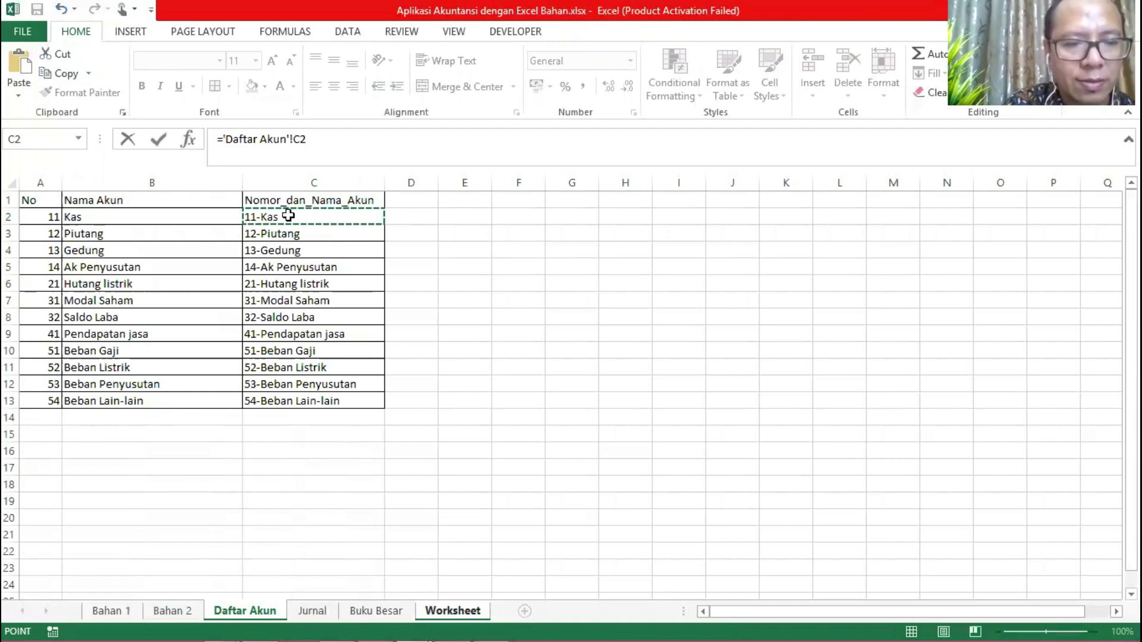
{"action": "key", "text": "Return"}
{"action": "key", "text": "Up"}
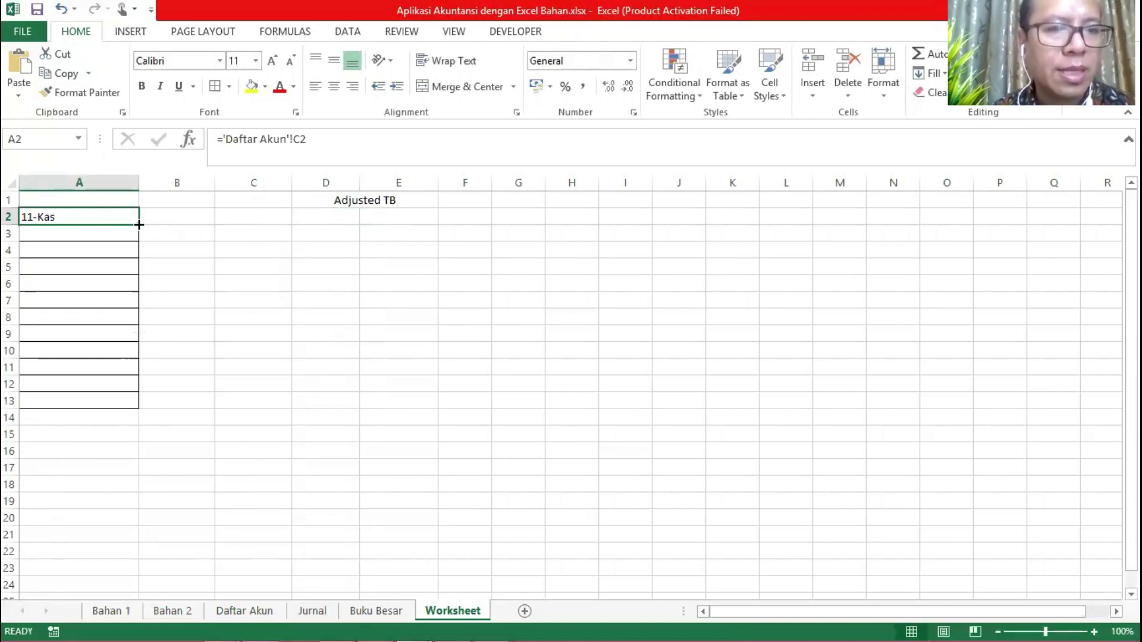
{"action": "left_click_drag", "start_coordinate": [140, 225], "coordinate": [135, 414]}
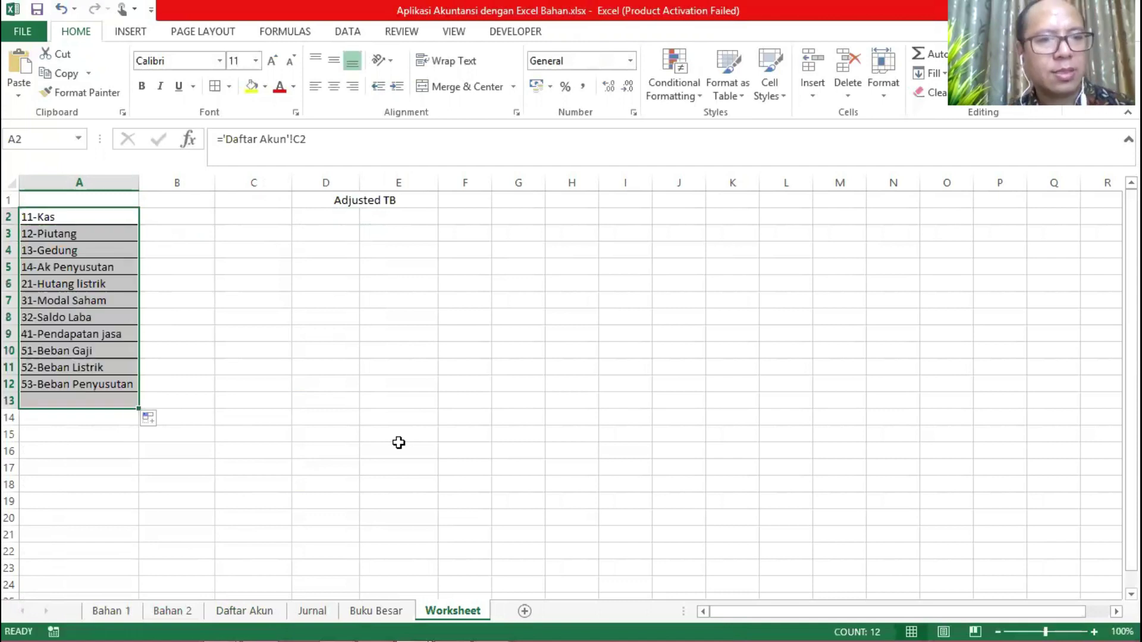
Step: Start a SUMIF formula in Worksheet B2 with Jurnal C2:F45 as its range
{"action": "left_click", "coordinate": [191, 217]}
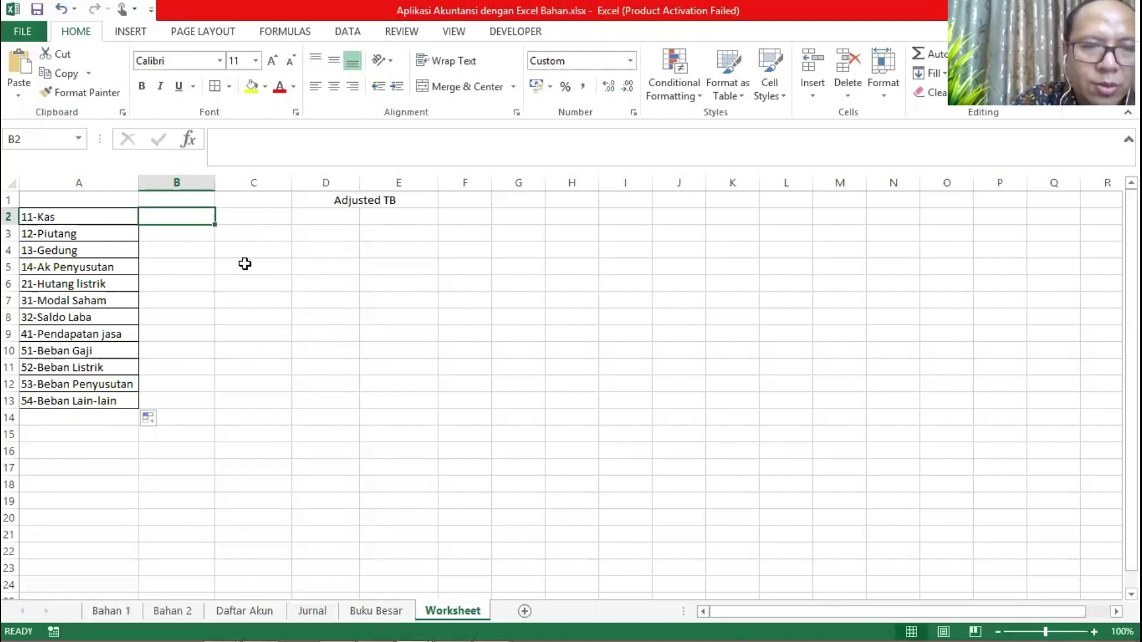
{"action": "type", "text": "="}
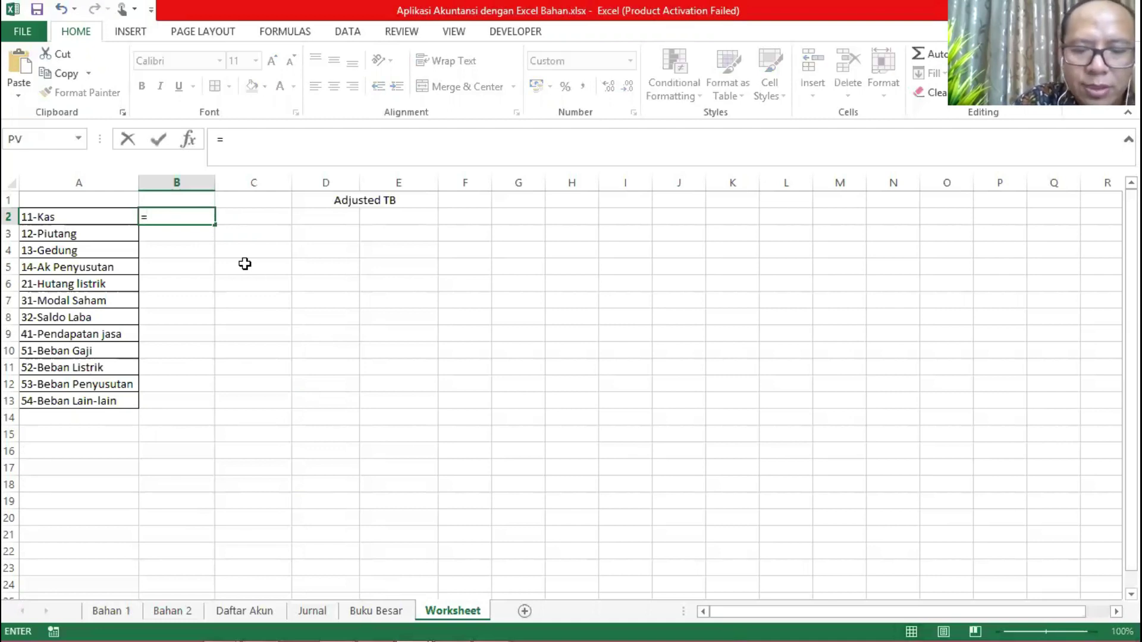
{"action": "type", "text": "sumif"}
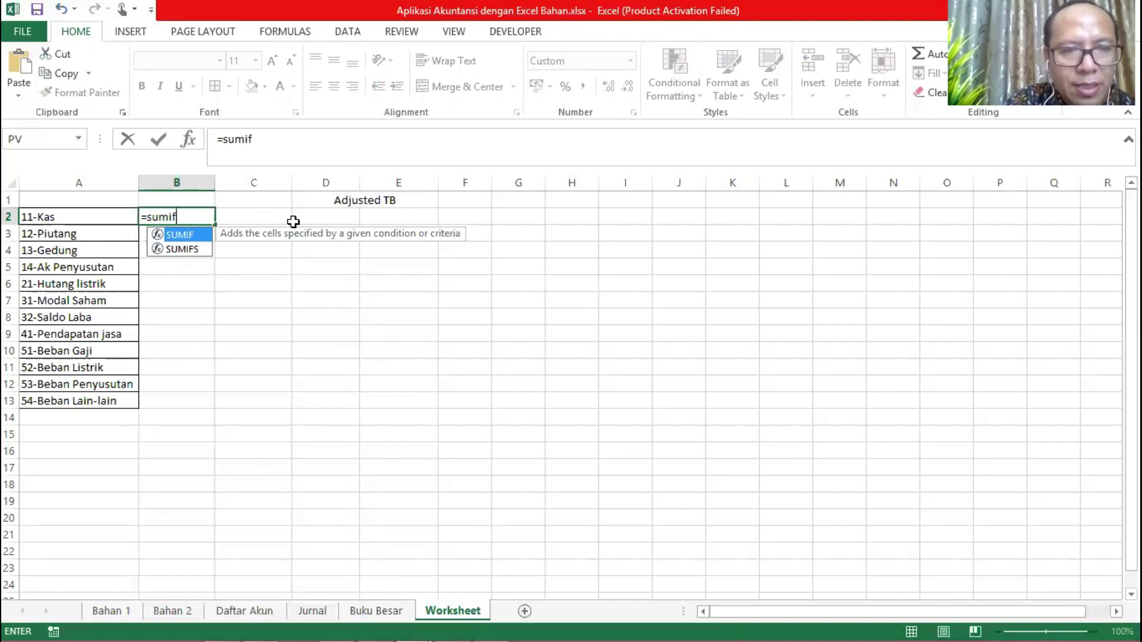
{"action": "type", "text": "("}
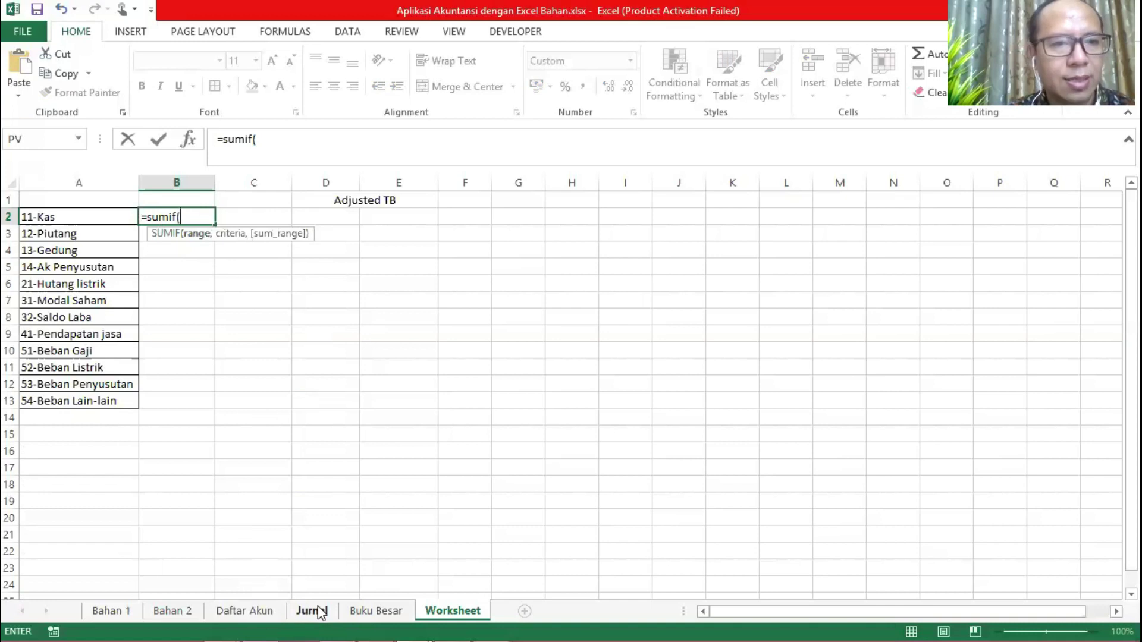
{"action": "left_click", "coordinate": [316, 611]}
{"action": "left_click", "coordinate": [318, 242]}
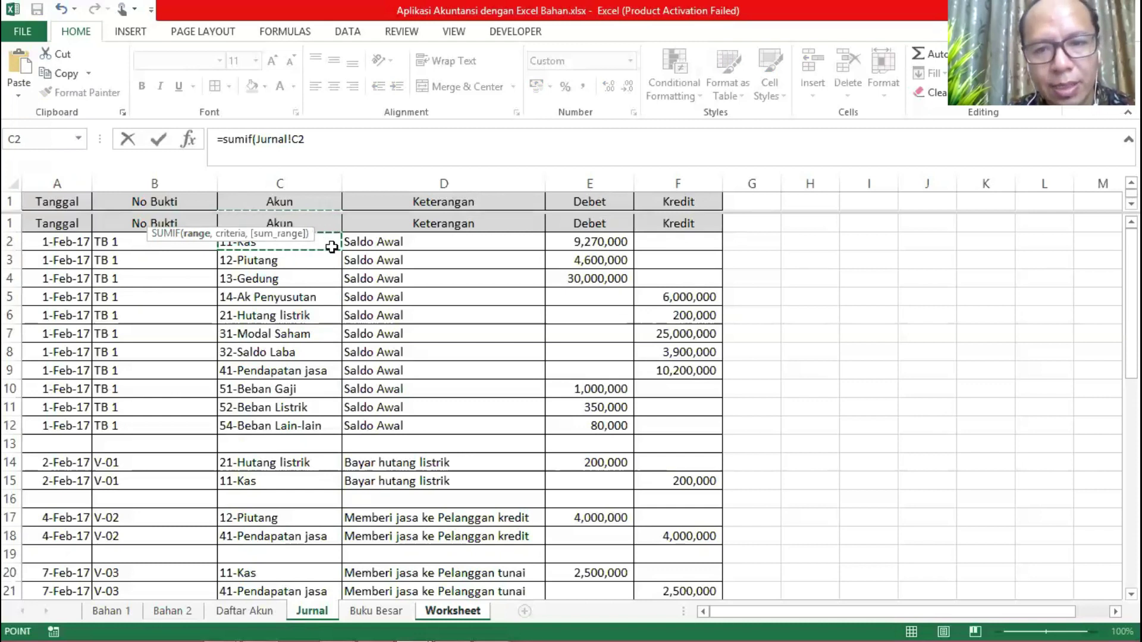
{"action": "left_click_drag", "start_coordinate": [332, 247], "coordinate": [679, 483]}
{"action": "left_click_drag", "start_coordinate": [1131, 464], "coordinate": [1132, 252]}
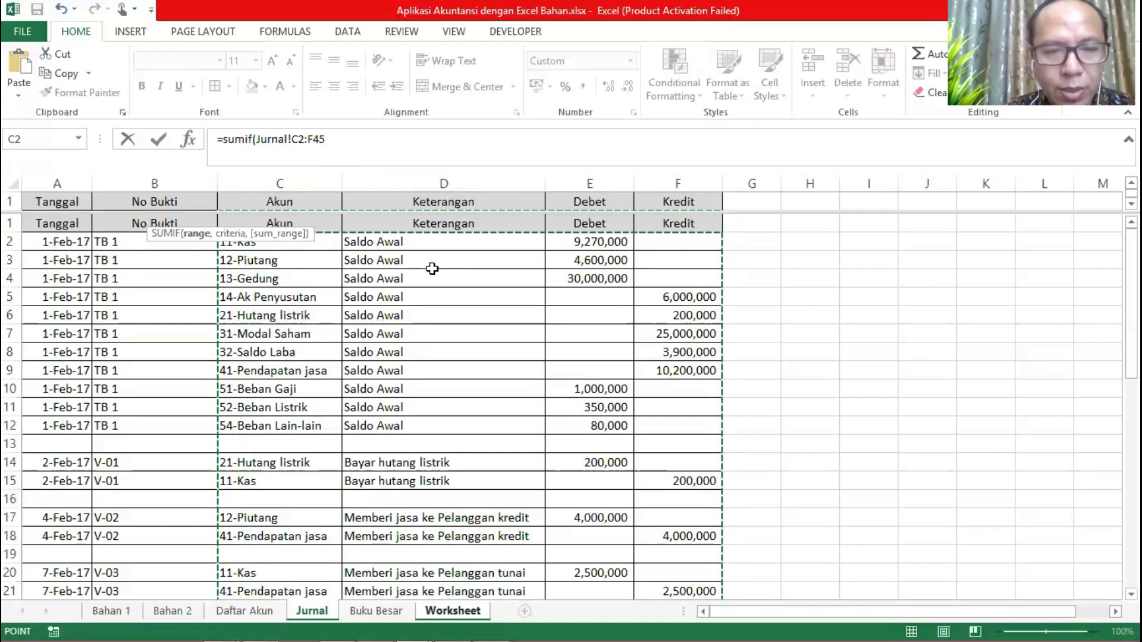
{"action": "type", "text": ","}
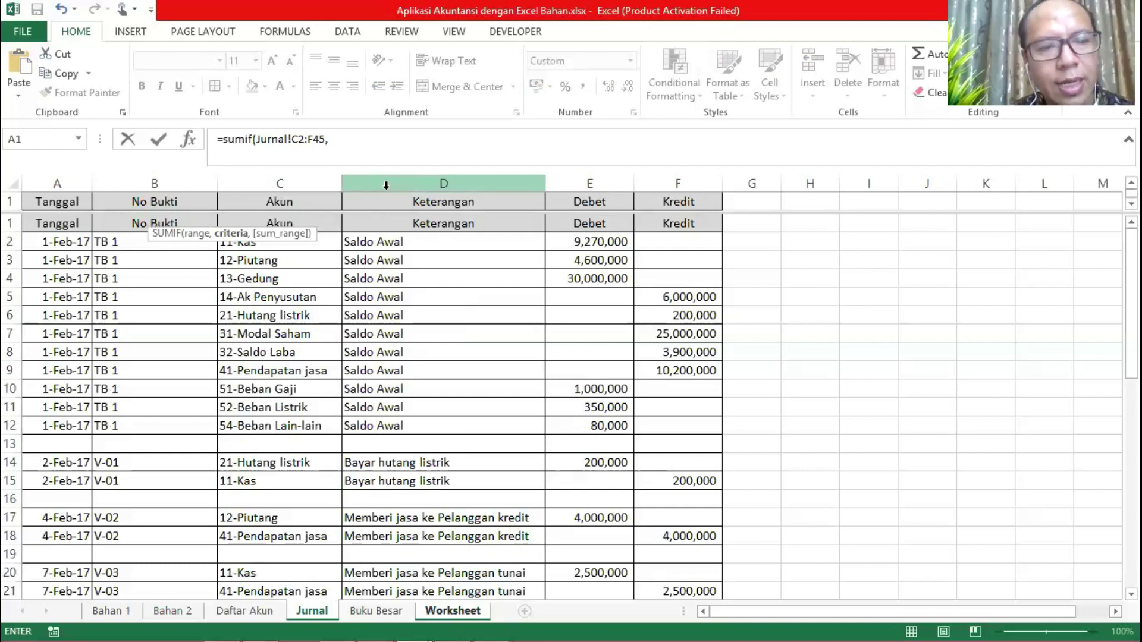
Step: Try adding Worksheet A2 as the criteria and Jurnal E2:E45 as the sum range of the SUMIF in B2
{"action": "left_click", "coordinate": [452, 611]}
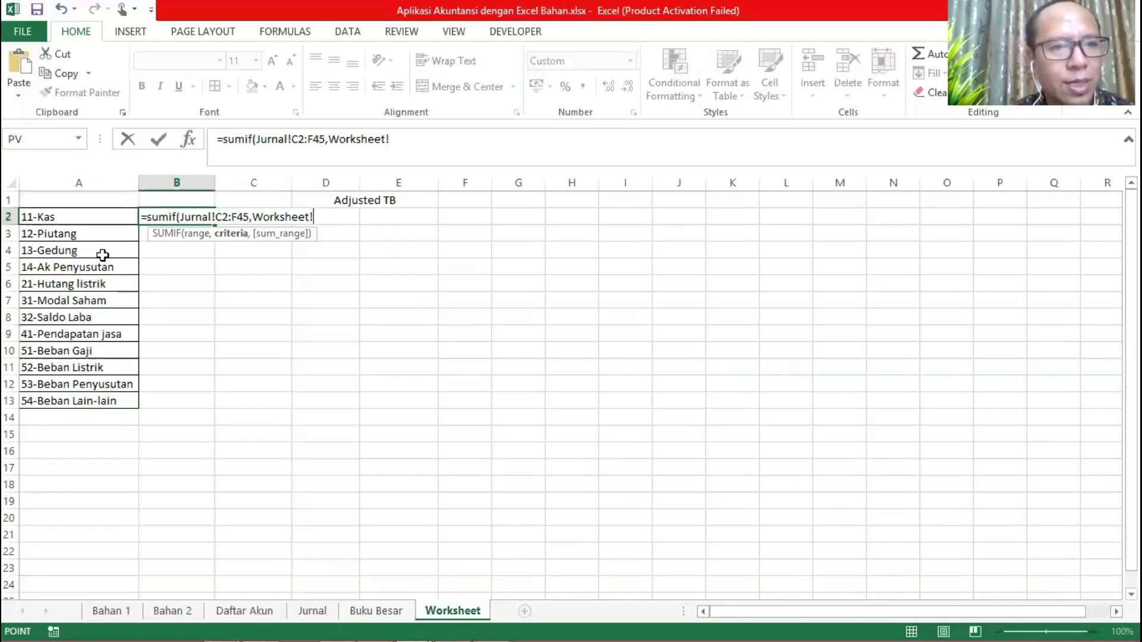
{"action": "left_click", "coordinate": [57, 218]}
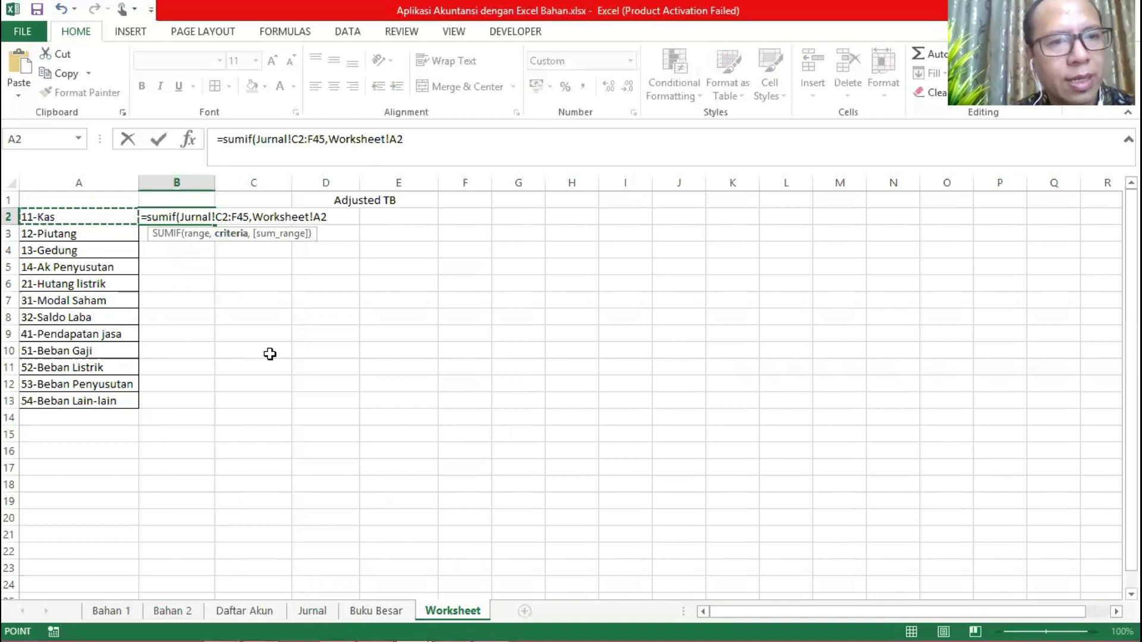
{"action": "type", "text": ","}
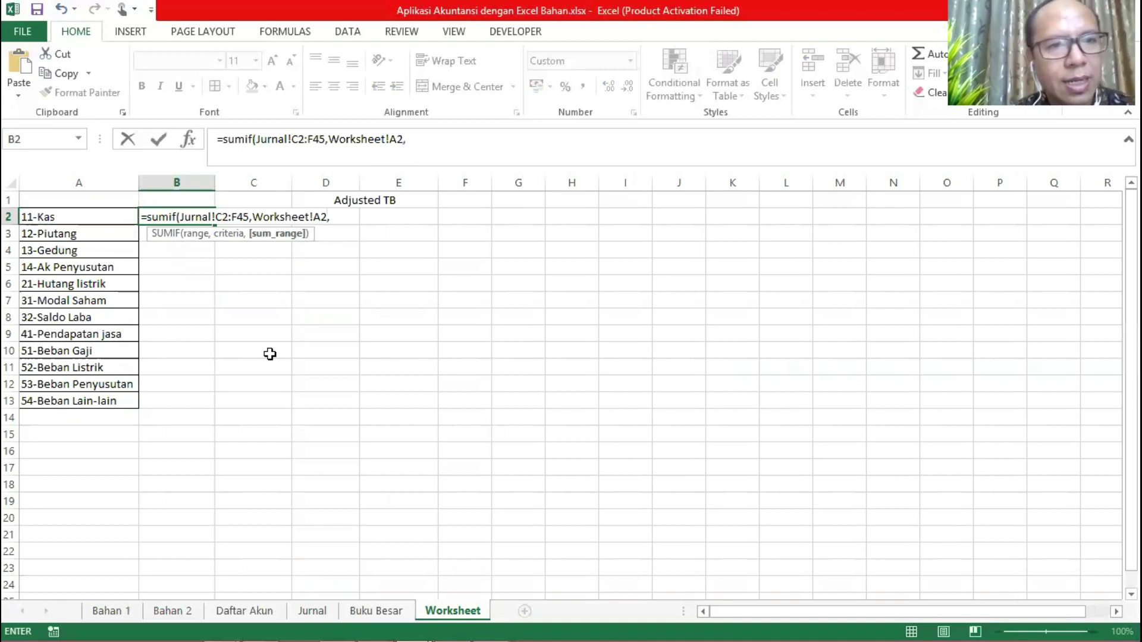
{"action": "left_click", "coordinate": [305, 613]}
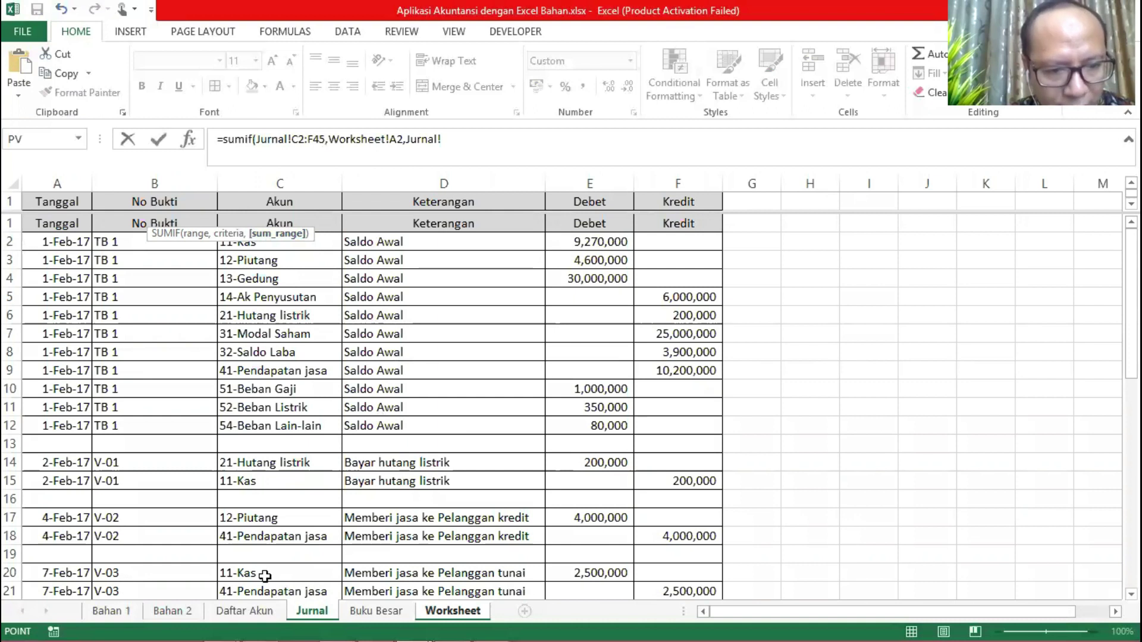
{"action": "left_click", "coordinate": [574, 244]}
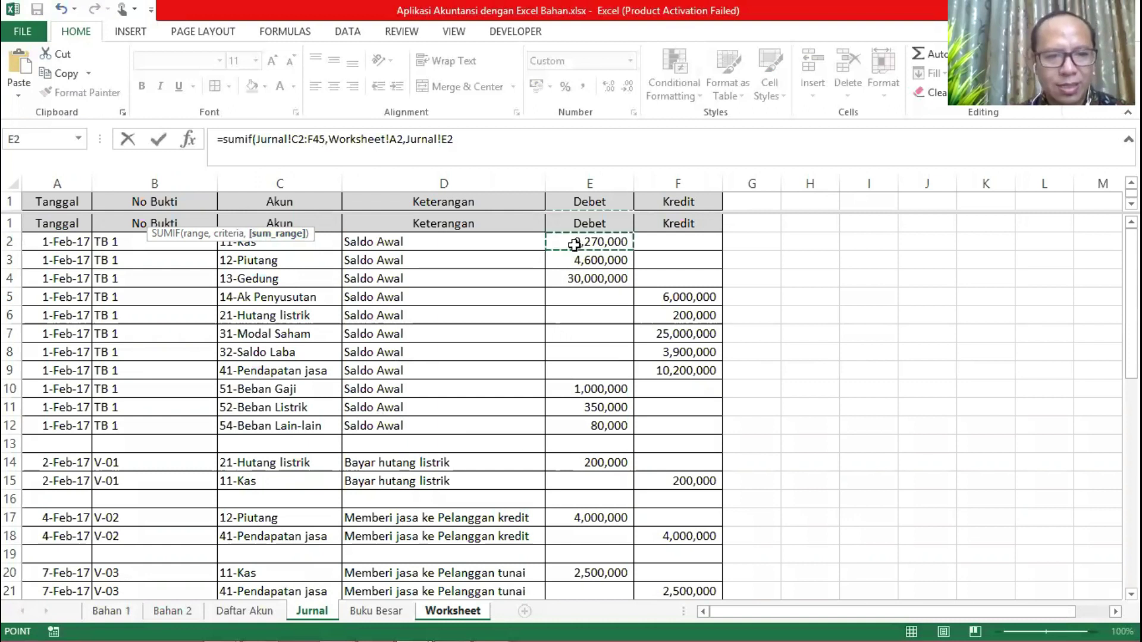
{"action": "left_click_drag", "start_coordinate": [574, 243], "coordinate": [589, 480]}
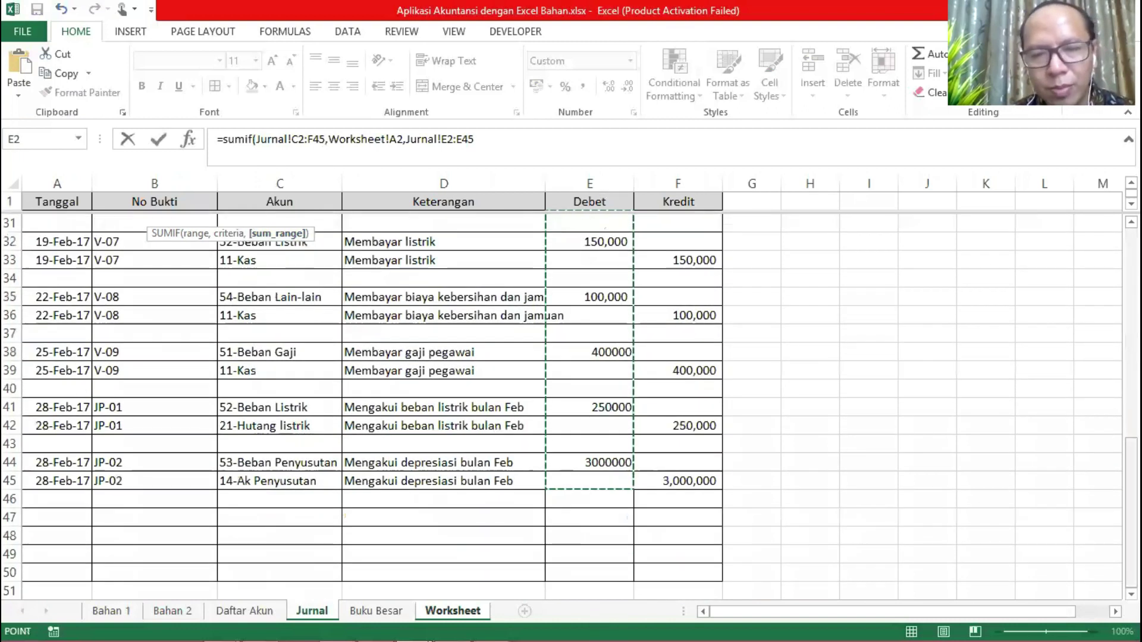
{"action": "scroll", "coordinate": [589, 481], "scroll_direction": "up", "scroll_amount": 10}
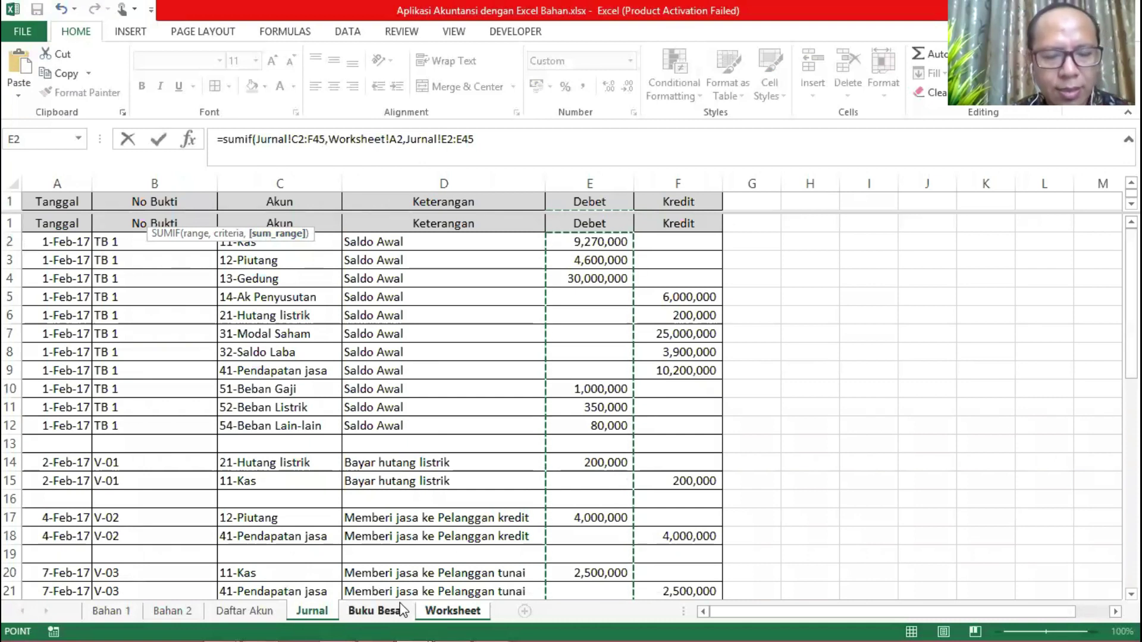
{"action": "left_click", "coordinate": [380, 613]}
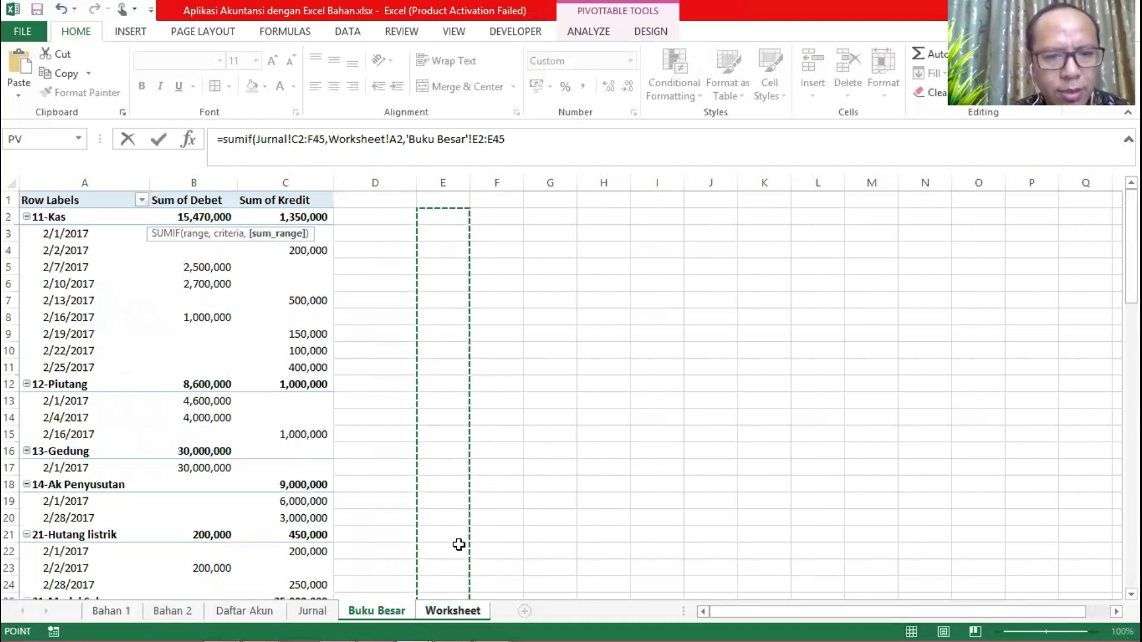
{"action": "key", "text": "ctrl+Page_Down"}
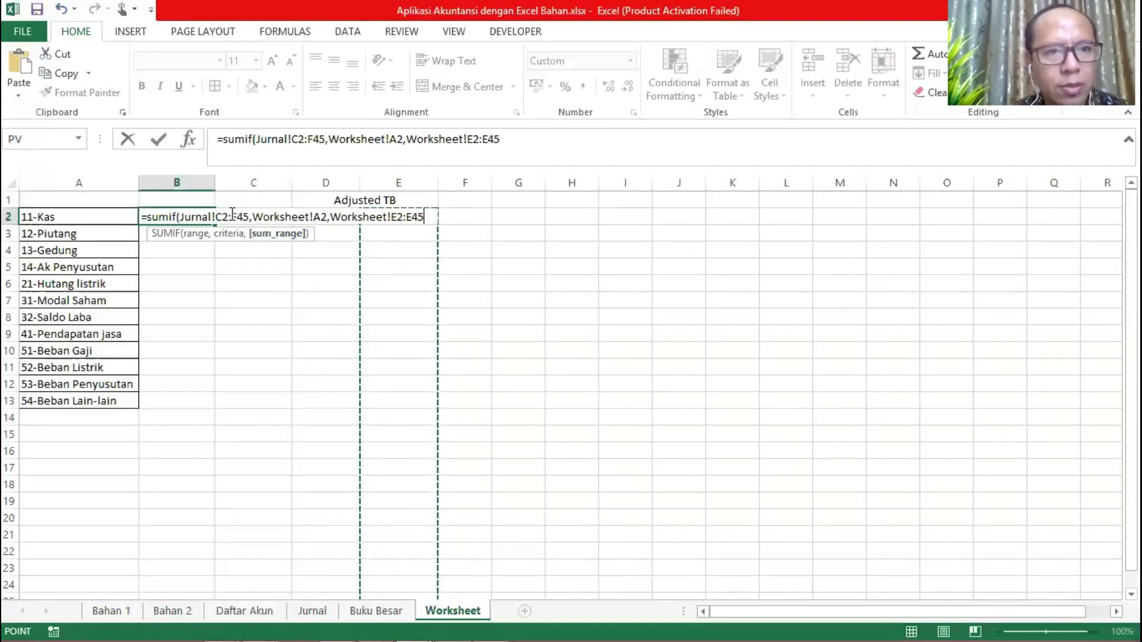
{"action": "left_click_drag", "start_coordinate": [424, 217], "coordinate": [259, 216]}
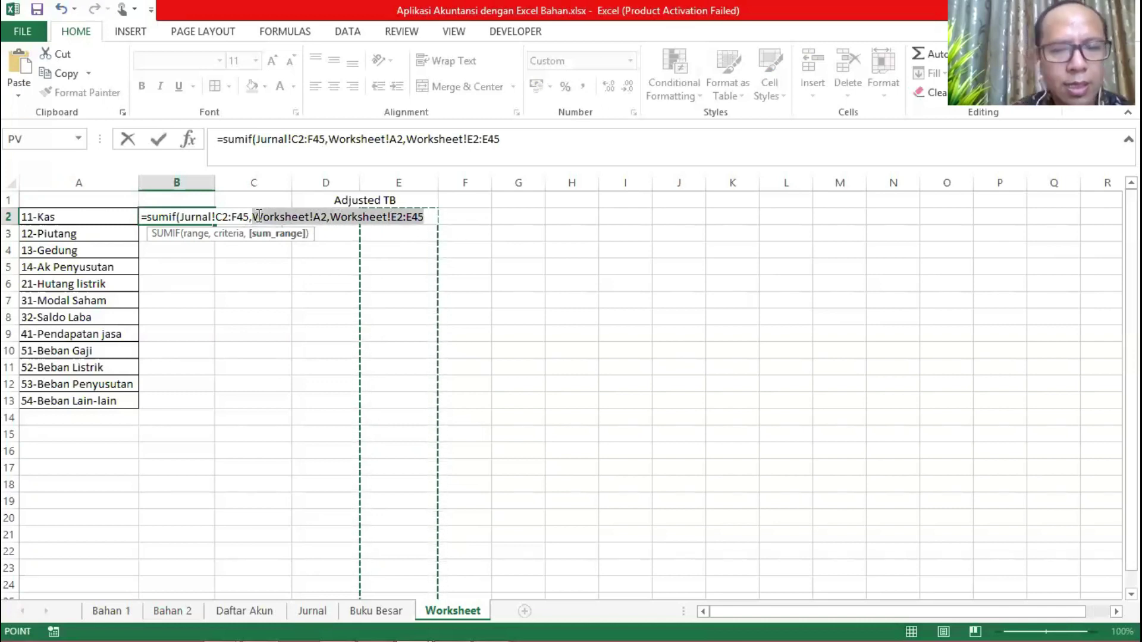
{"action": "key", "text": "BackSpace"}
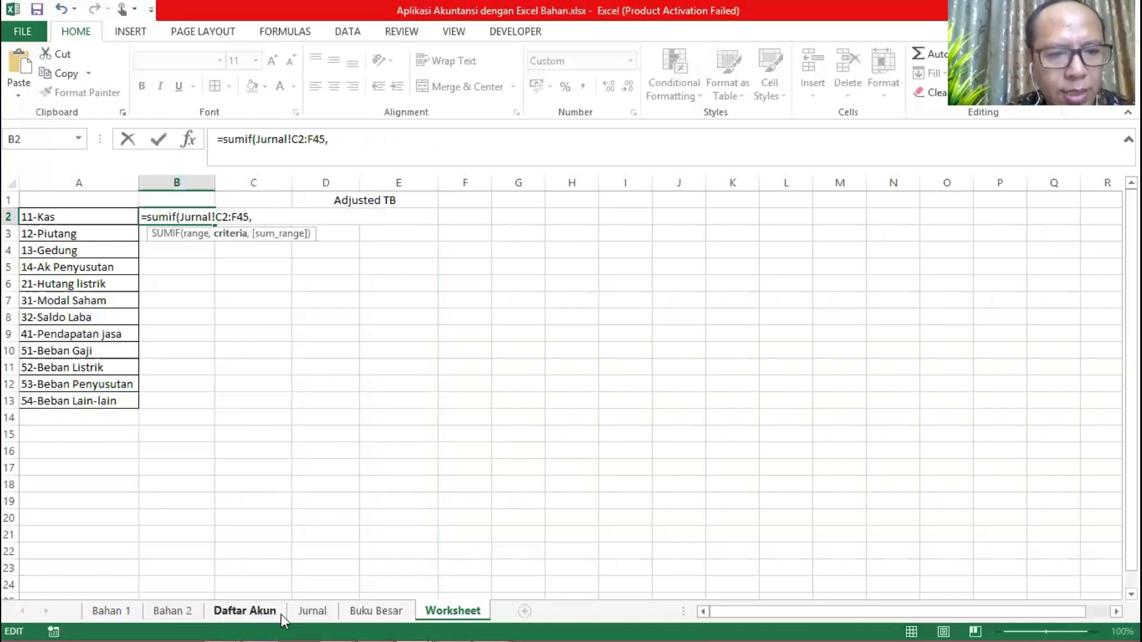
Step: Add the Debet range Jurnal E2:E45 to the SUMIF in B2 and enter the formula
{"action": "left_click", "coordinate": [312, 612]}
{"action": "left_click", "coordinate": [589, 245]}
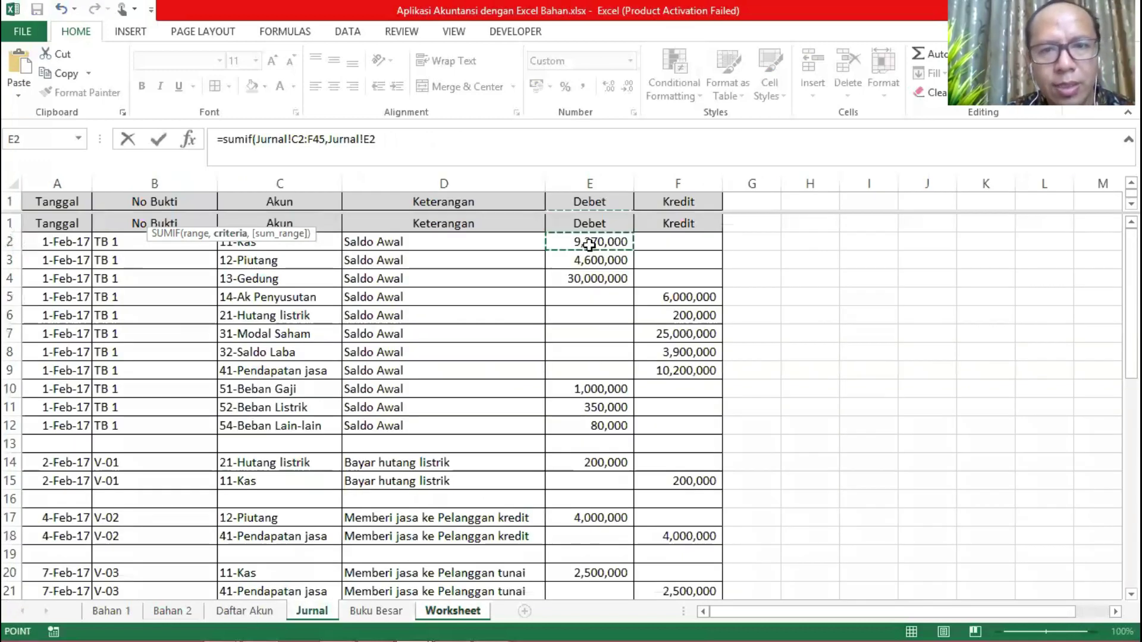
{"action": "left_click_drag", "start_coordinate": [547, 622], "coordinate": [562, 480]}
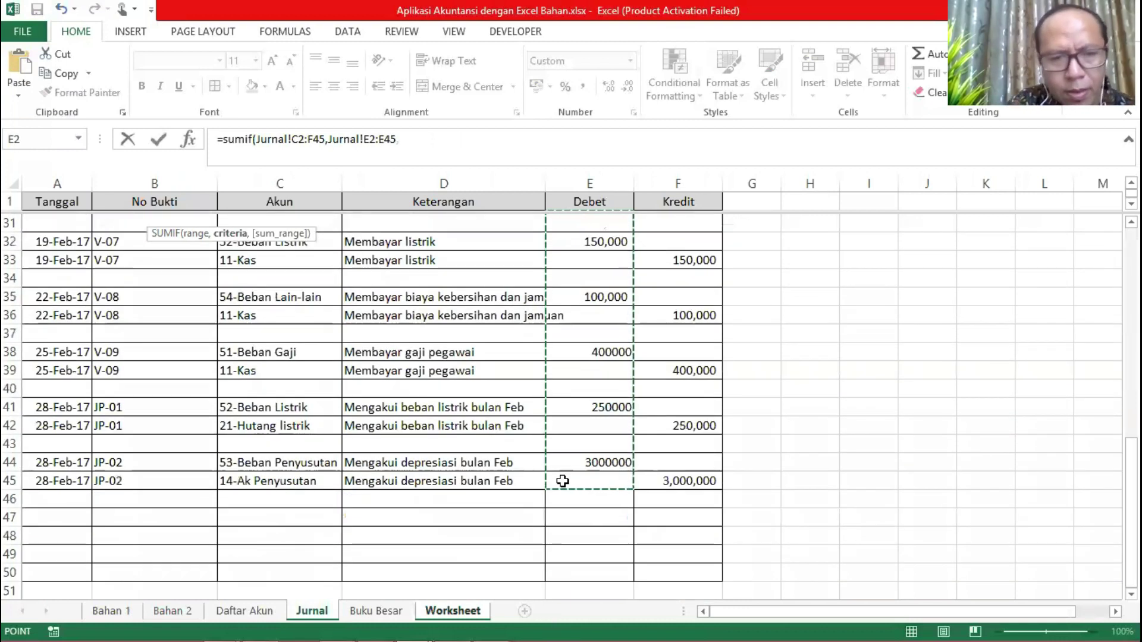
{"action": "key", "text": "Return"}
{"action": "key", "text": "Up"}
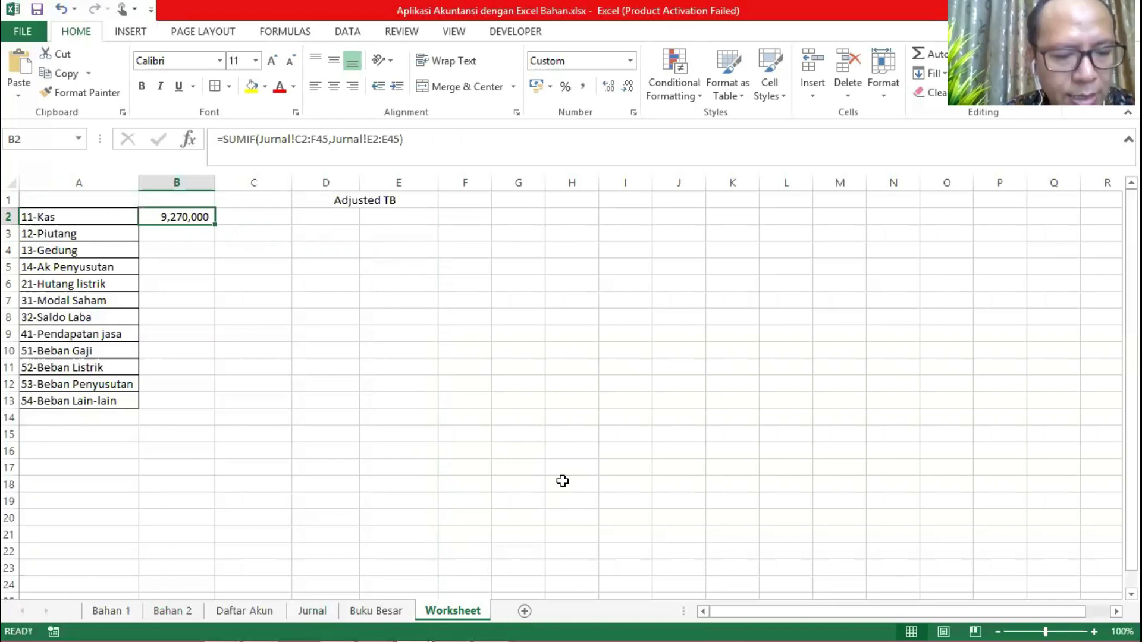
{"action": "type", "text": "2"}
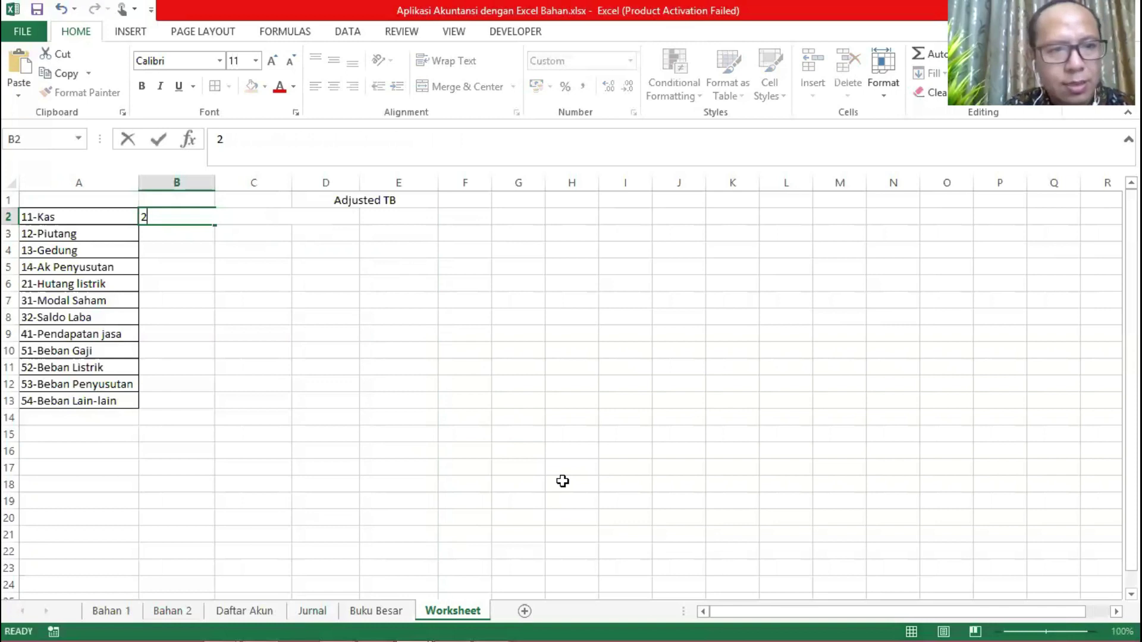
{"action": "key", "text": "Return"}
{"action": "key", "text": "ctrl+z"}
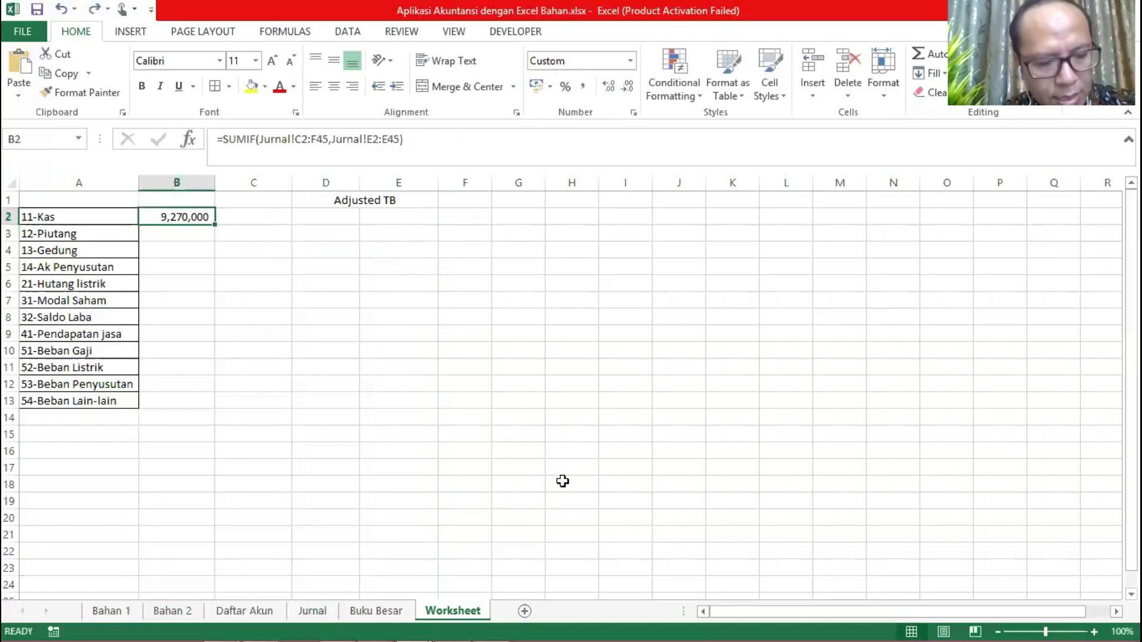
Step: Make the lookup range of the SUMIF in B2 absolute as Jurnal!$C$2:$F$45
{"action": "key", "text": "F2"}
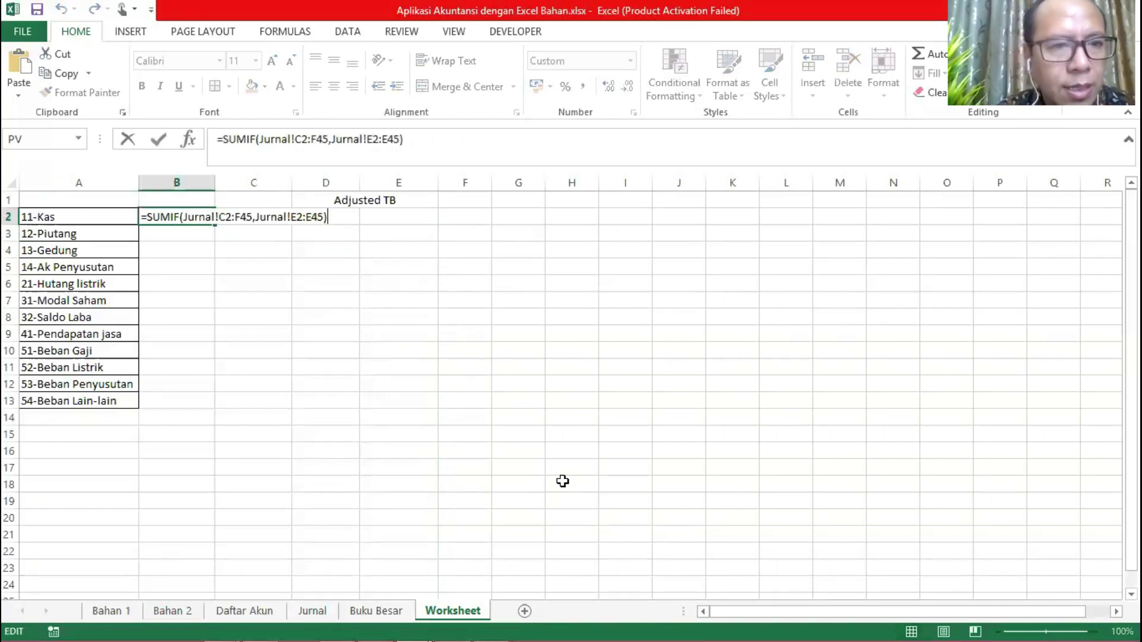
{"action": "key", "text": "Left"}
{"action": "key", "text": "shift+Right"}
{"action": "key", "text": "shift+Right"}
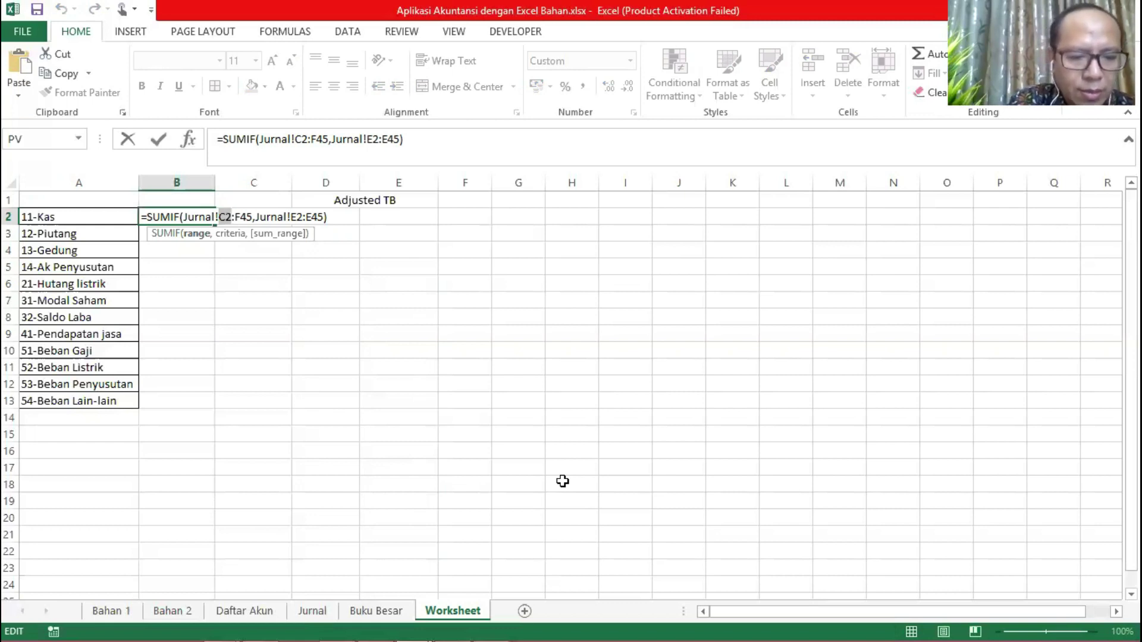
{"action": "key", "text": "F4"}
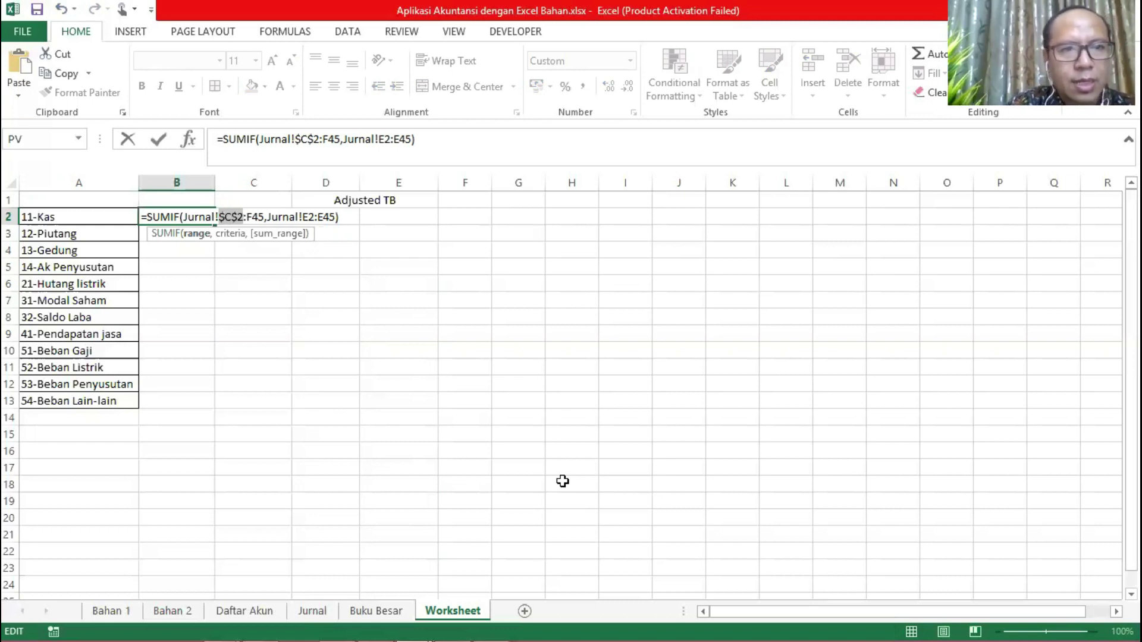
{"action": "key", "text": "Right"}
{"action": "key", "text": "Right"}
{"action": "key", "text": "shift+Right"}
{"action": "key", "text": "shift+Right"}
{"action": "key", "text": "shift+Right"}
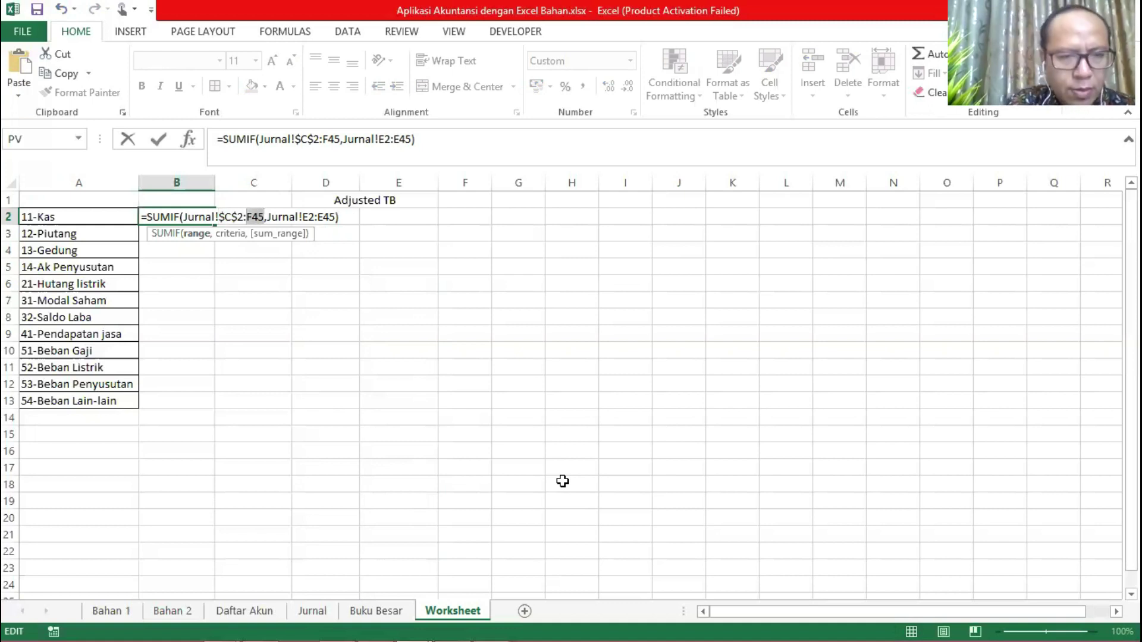
{"action": "key", "text": "F4"}
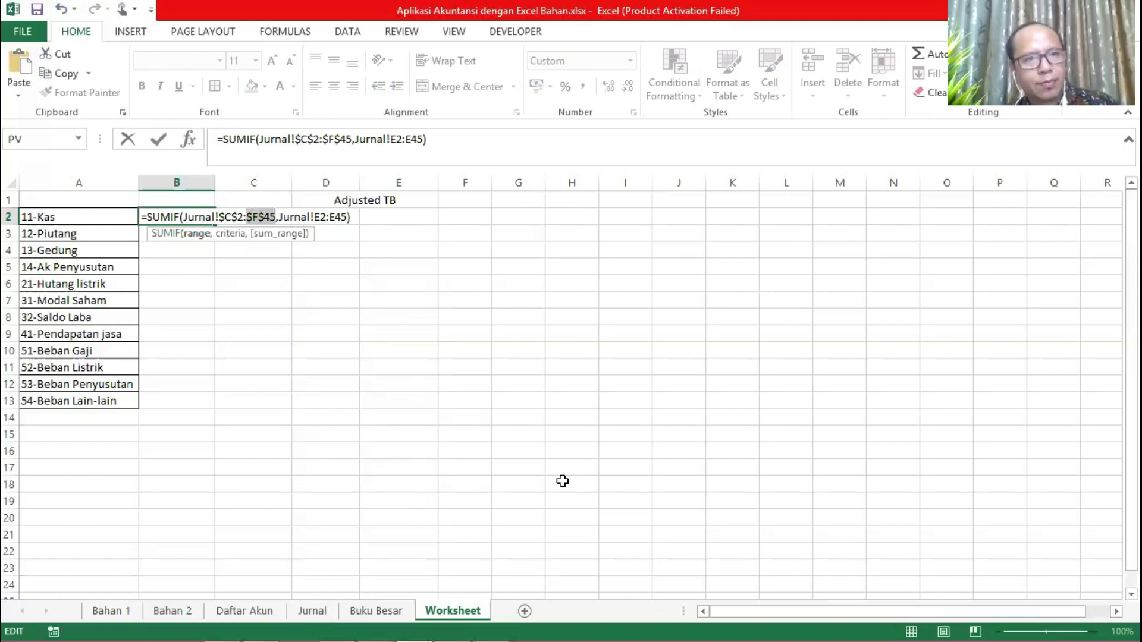
Step: Insert $A2 as the criteria in the B2 SUMIF, ahead of the Jurnal E2:E45 sum range
{"action": "key", "text": "Right"}
{"action": "key", "text": "Right"}
{"action": "key", "text": "Right"}
{"action": "key", "text": "Right"}
{"action": "key", "text": "Right"}
{"action": "key", "text": "Right"}
{"action": "key", "text": "Right"}
{"action": "key", "text": "Right"}
{"action": "key", "text": "shift+Right"}
{"action": "key", "text": "shift+Right"}
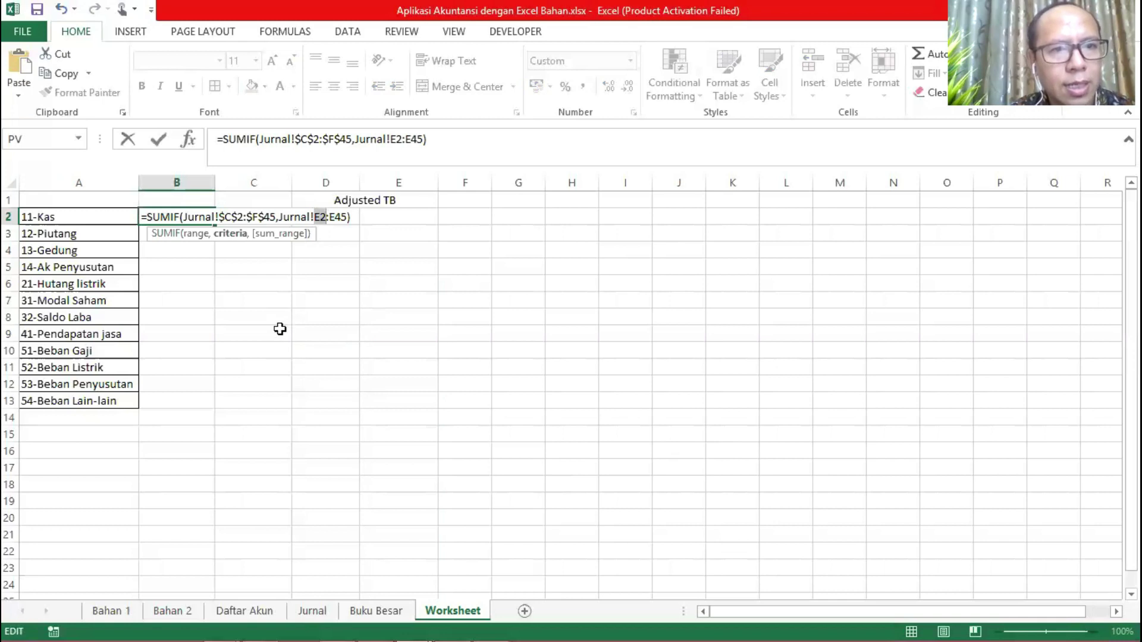
{"action": "left_click", "coordinate": [288, 213]}
{"action": "type", "text": "$A2,"}
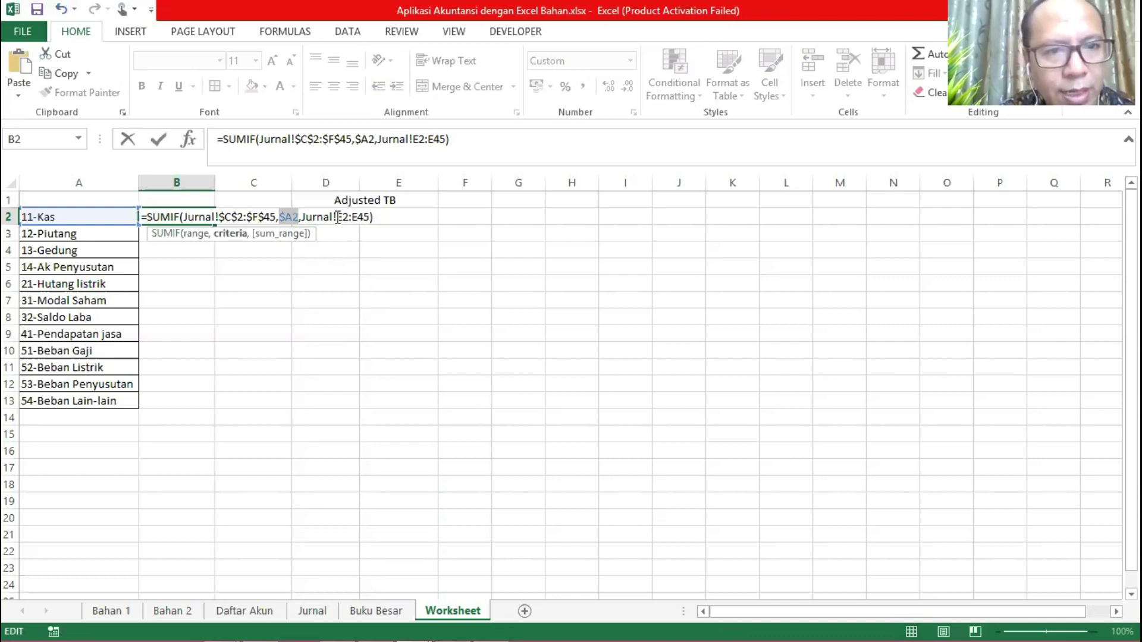
Step: Make the SUMIF's sum range absolute as Jurnal!$E$2:$E$45 and fill the formula across B2:C13
{"action": "left_click_drag", "start_coordinate": [337, 218], "coordinate": [371, 218]}
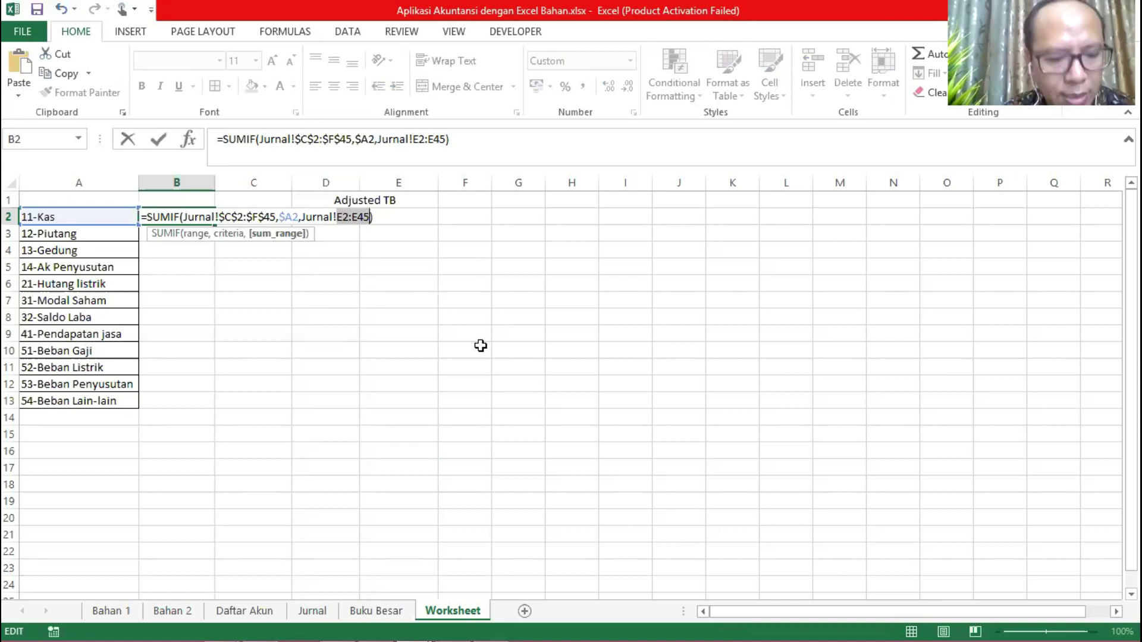
{"action": "key", "text": "F4"}
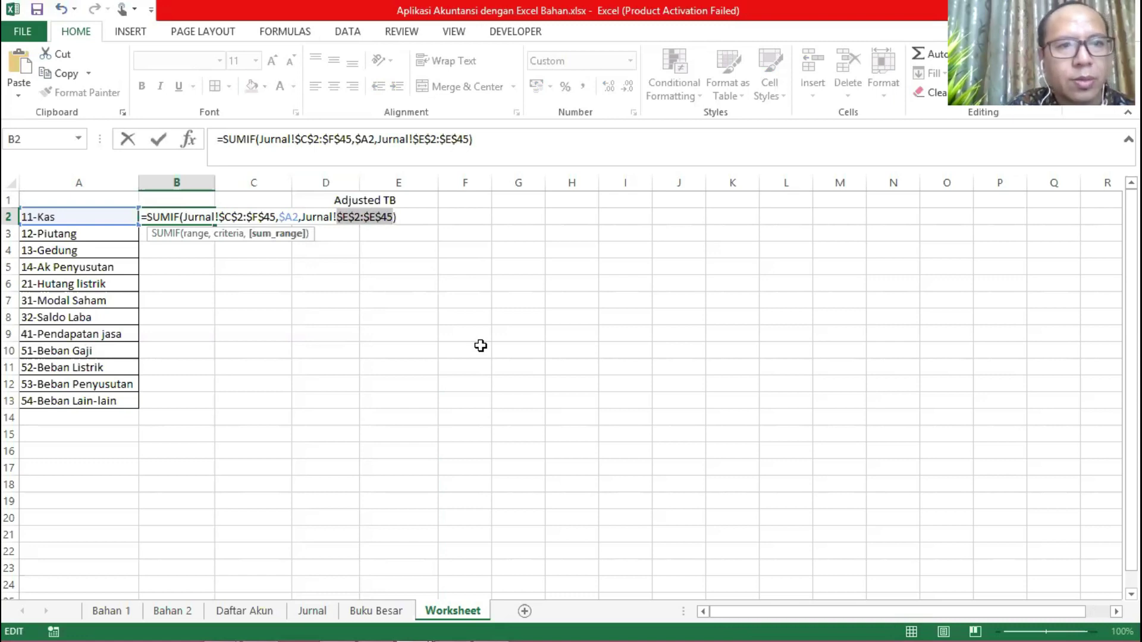
{"action": "key", "text": "ctrl+Return"}
Step: Replace the sum range of the SUMIF in C2 with the Kredit range Jurnal!F2:F45 and fill the formula down to C13
{"action": "key", "text": "Tab"}
{"action": "key", "text": "F2"}
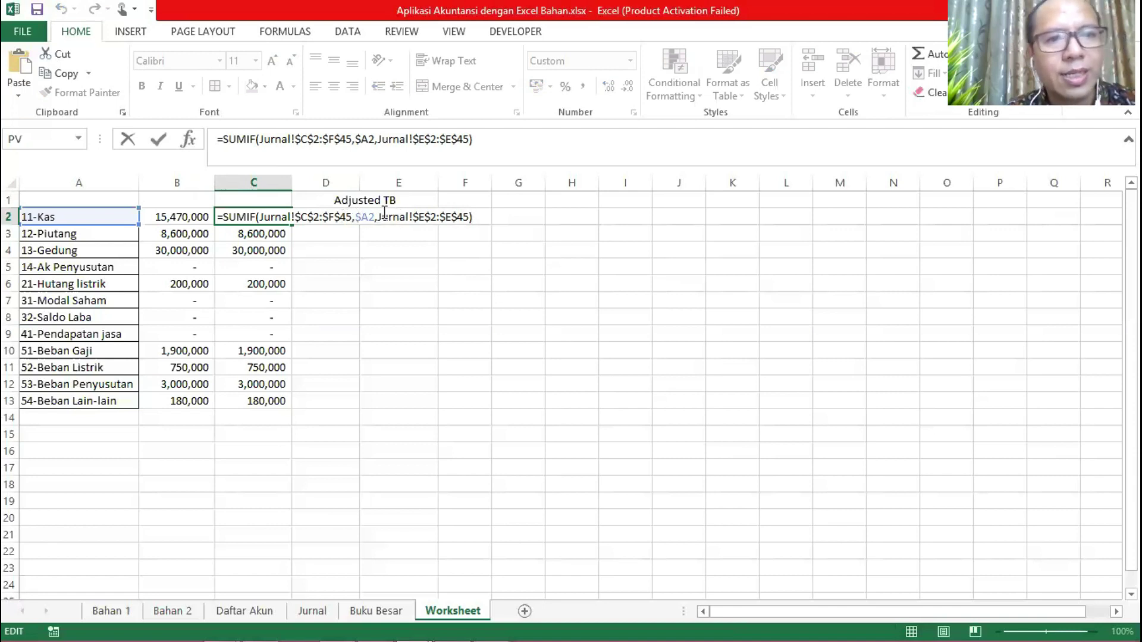
{"action": "left_click_drag", "start_coordinate": [379, 213], "coordinate": [468, 223]}
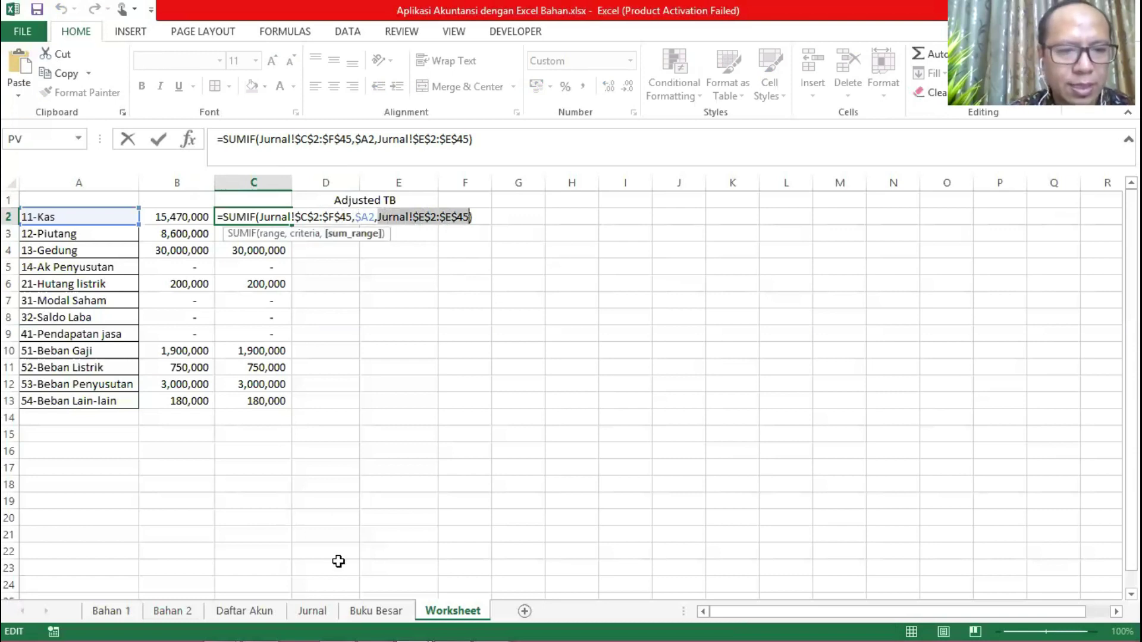
{"action": "left_click", "coordinate": [312, 611]}
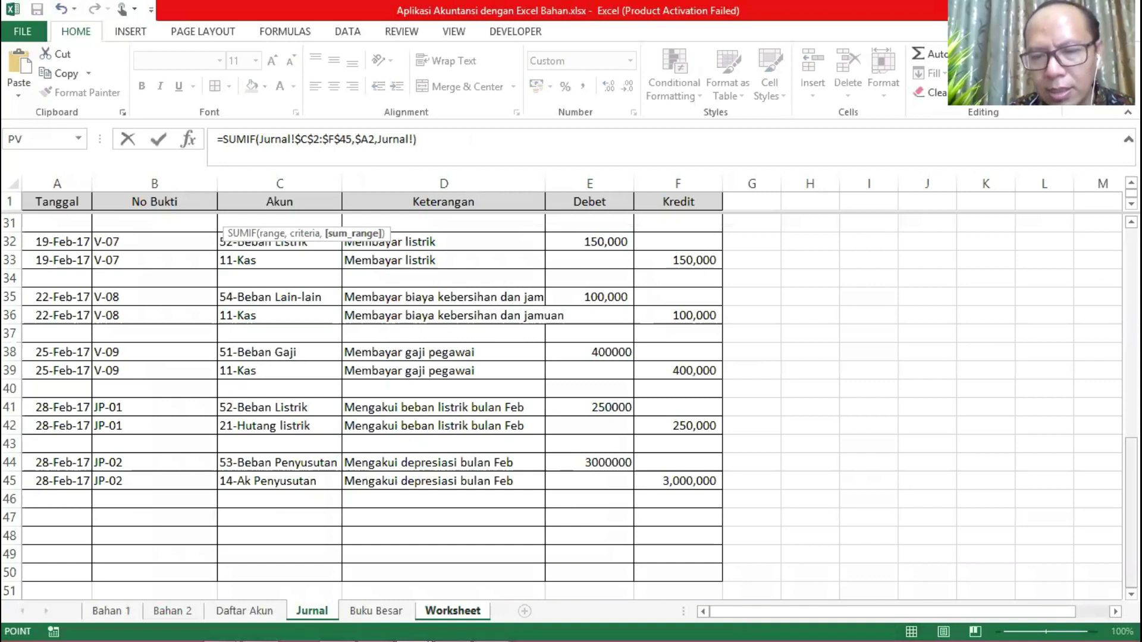
{"action": "scroll", "coordinate": [1062, 220], "scroll_direction": "up", "scroll_amount": 10}
{"action": "left_click", "coordinate": [700, 240]}
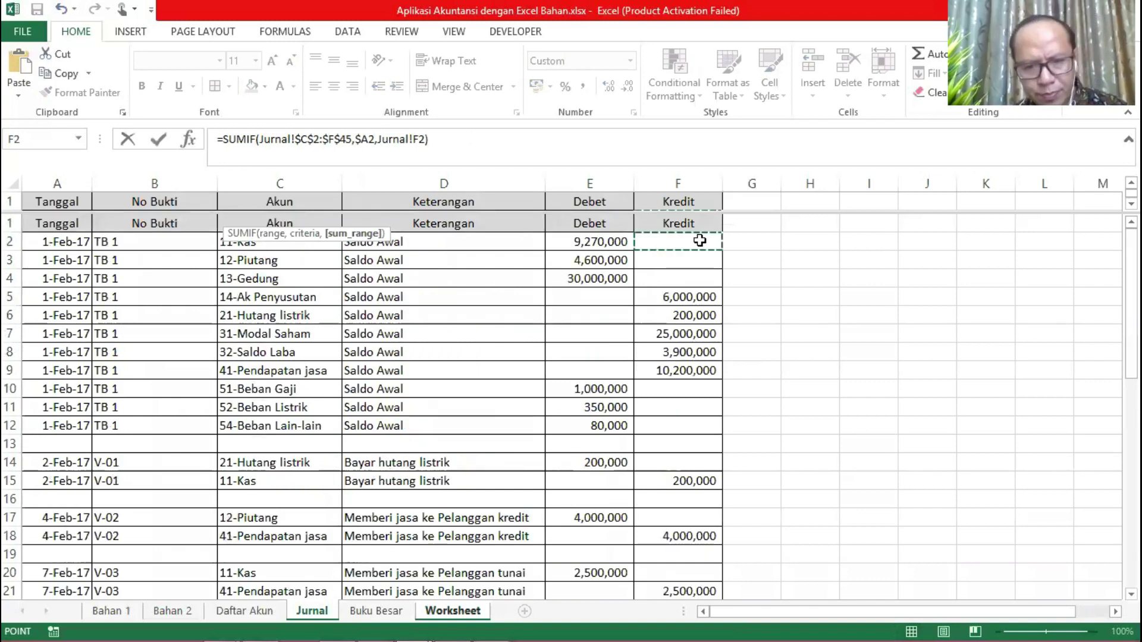
{"action": "key", "text": "ctrl+shift+End"}
{"action": "left_click", "coordinate": [469, 140]}
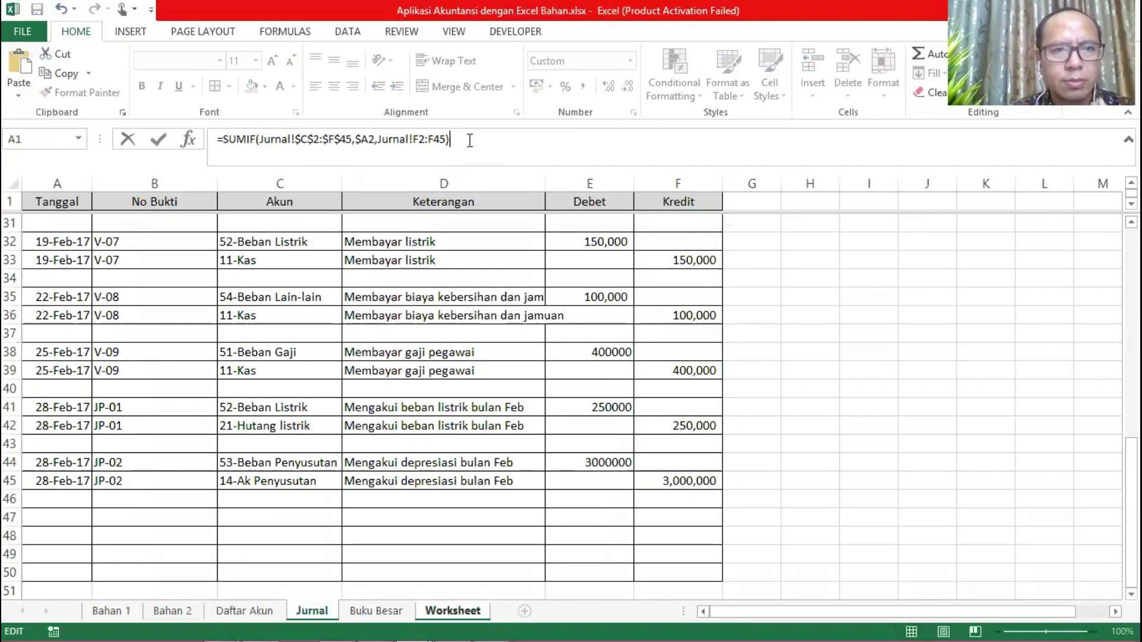
{"action": "key", "text": "Return"}
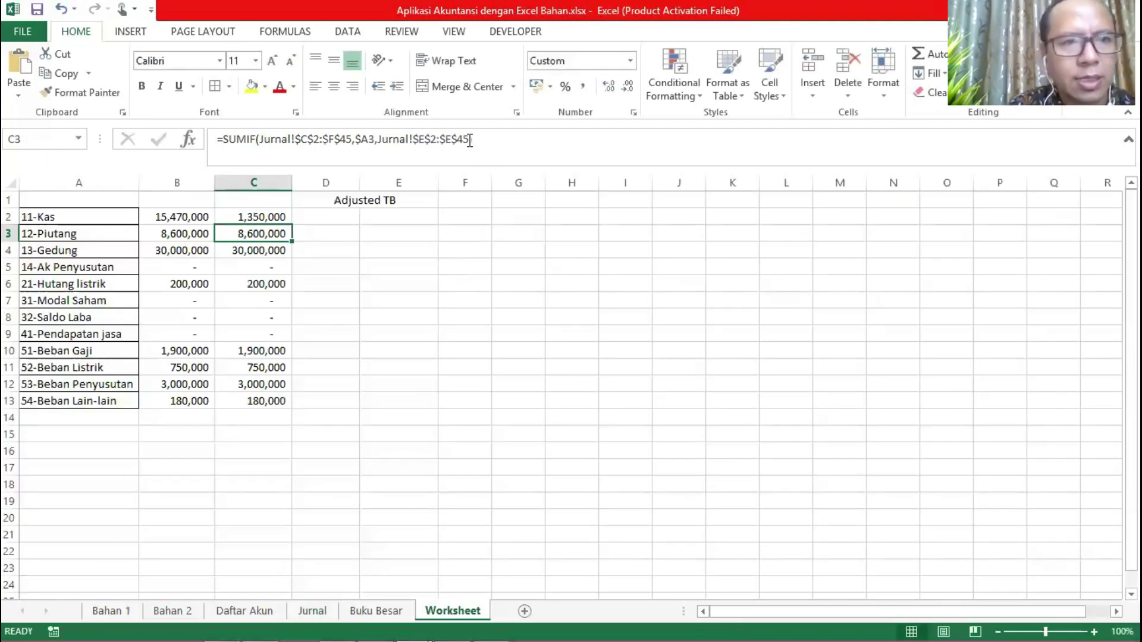
{"action": "key", "text": "Up"}
{"action": "left_click_drag", "start_coordinate": [291, 226], "coordinate": [285, 408]}
Step: Total the debit column in B15 with =SUM(B2:B14) and copy that sum to C15 for the credit column
{"action": "left_click", "coordinate": [180, 432]}
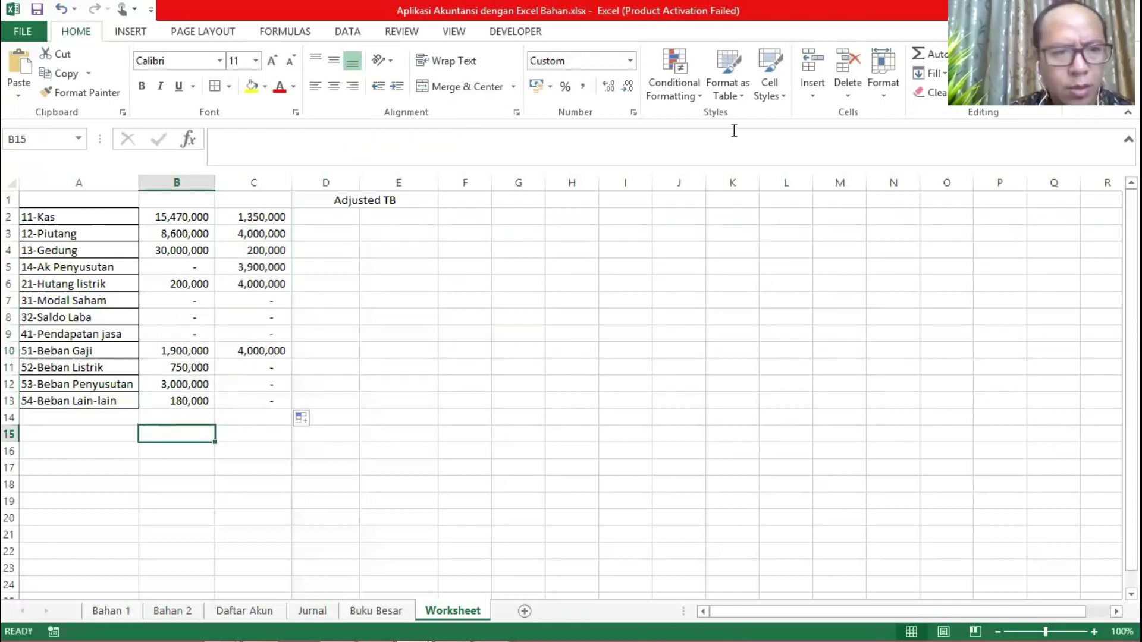
{"action": "double_click", "coordinate": [938, 54]}
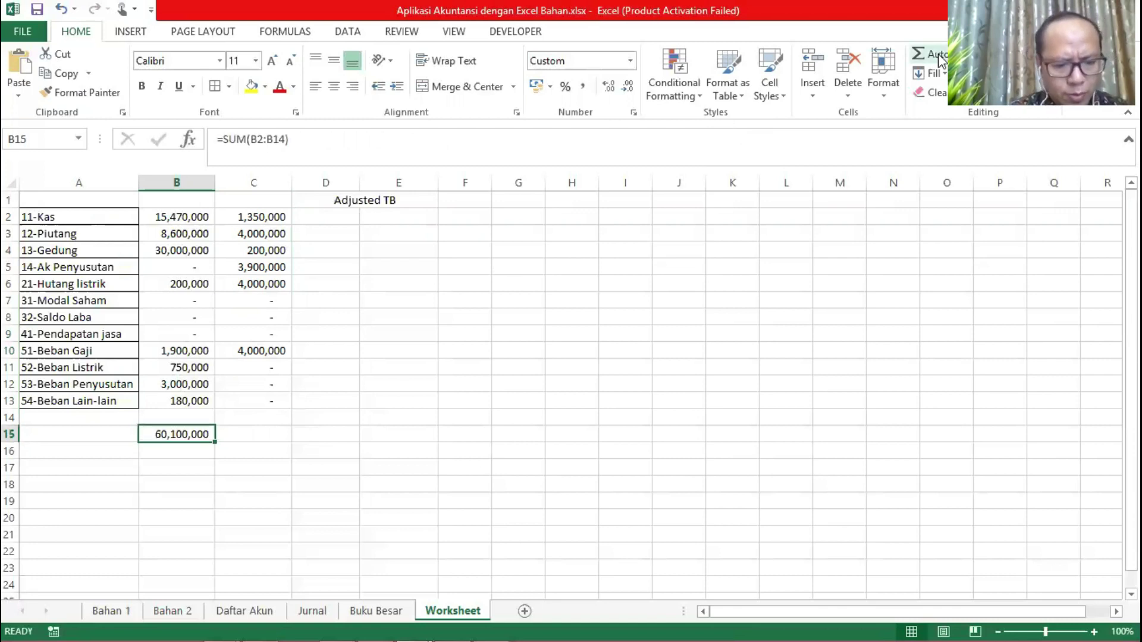
{"action": "key", "text": "ctrl+c"}
{"action": "key", "text": "Right"}
{"action": "key", "text": "ctrl+v"}
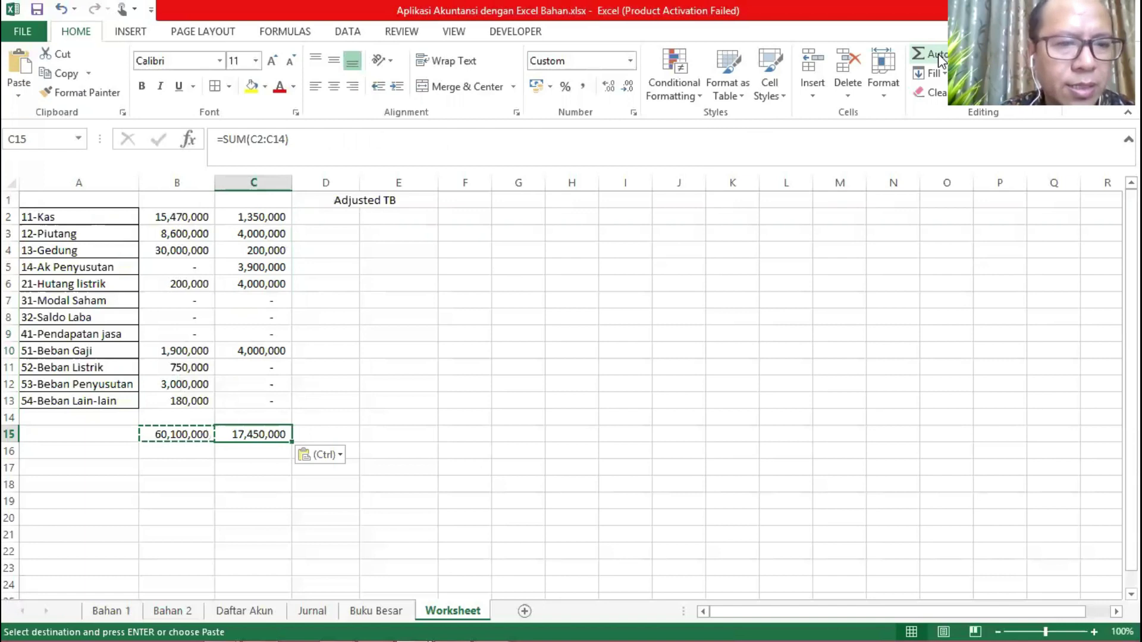
Step: Make the sum range of the SUMIF in C2 absolute as Jurnal!$F$2:$F$45, refill it down to C13 and check the column totals
{"action": "key", "text": "ctrl+Up"}
{"action": "key", "text": "ctrl+Up"}
{"action": "key", "text": "F2"}
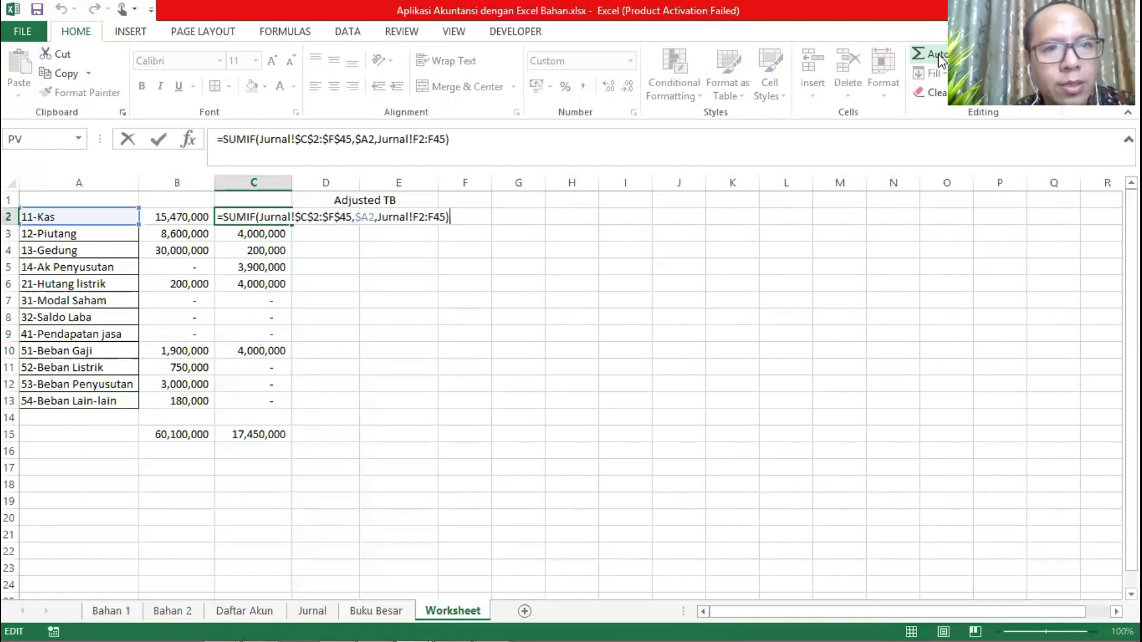
{"action": "key", "text": "F2"}
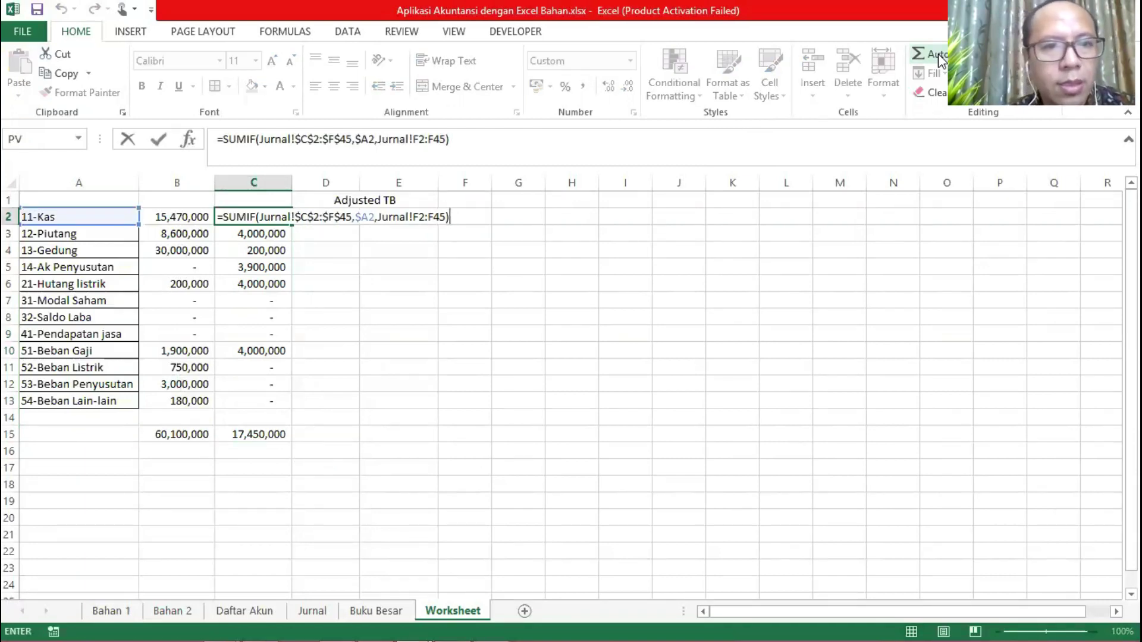
{"action": "key", "text": "Left"}
{"action": "key", "text": "Right"}
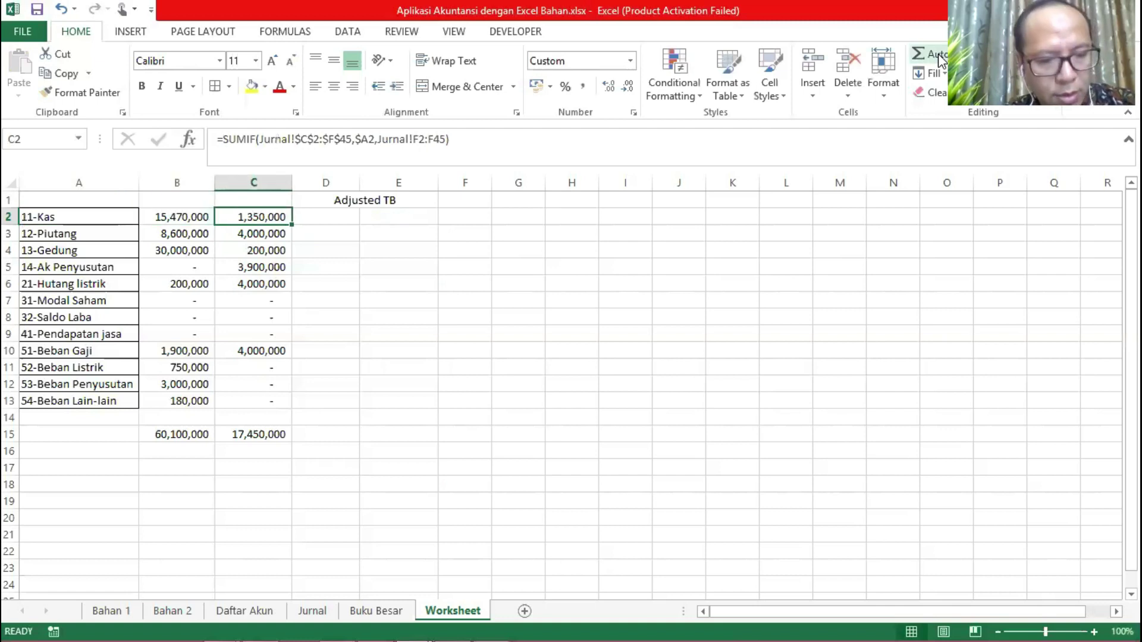
{"action": "key", "text": "F2"}
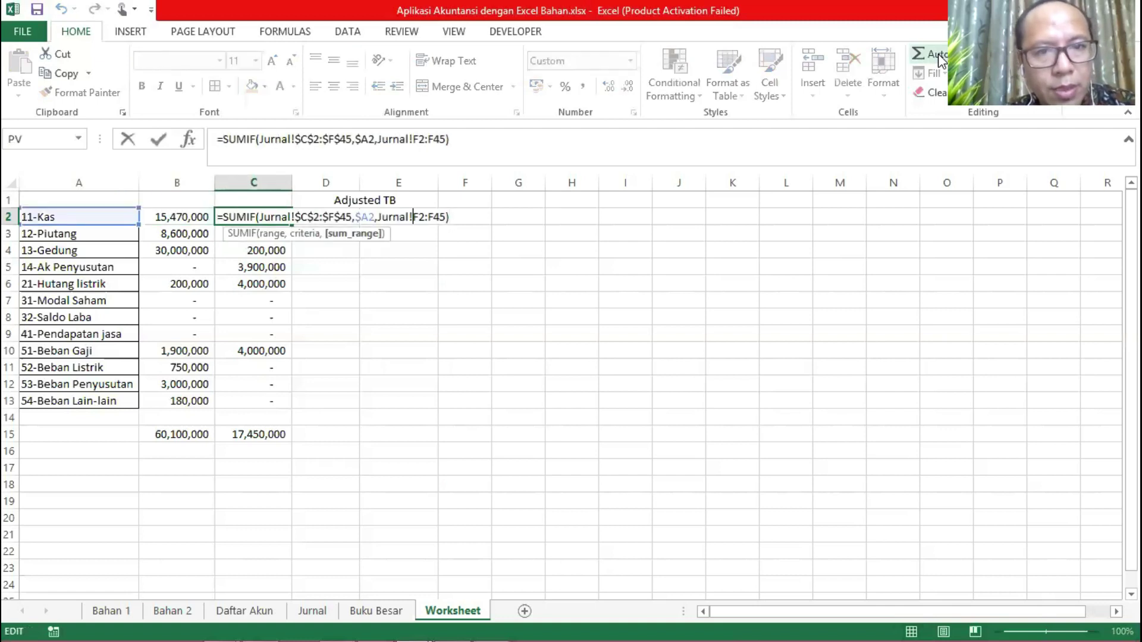
{"action": "key", "text": "ctrl+shift+Left"}
{"action": "key", "text": "F4"}
{"action": "key", "text": "ctrl+Return"}
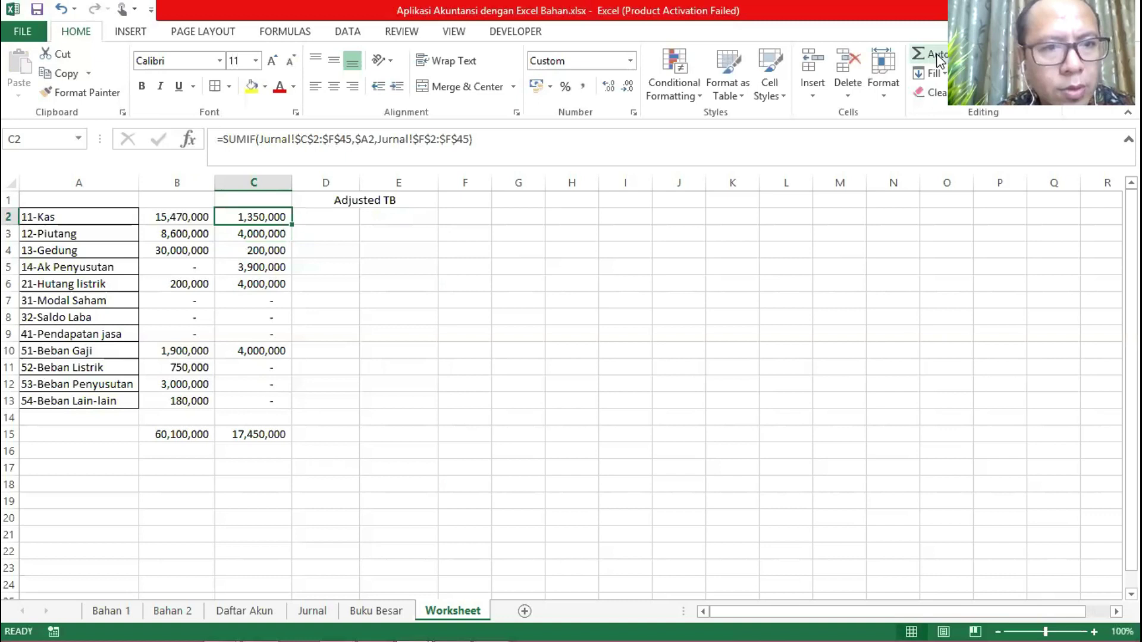
{"action": "left_click_drag", "start_coordinate": [296, 226], "coordinate": [296, 407]}
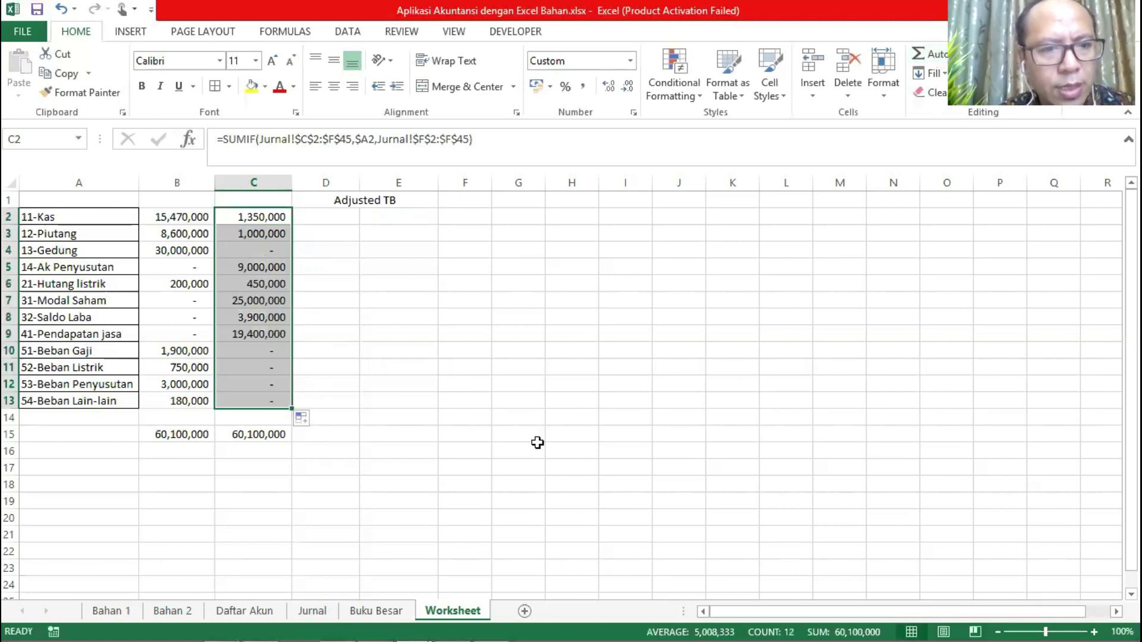
{"action": "left_click", "coordinate": [258, 434]}
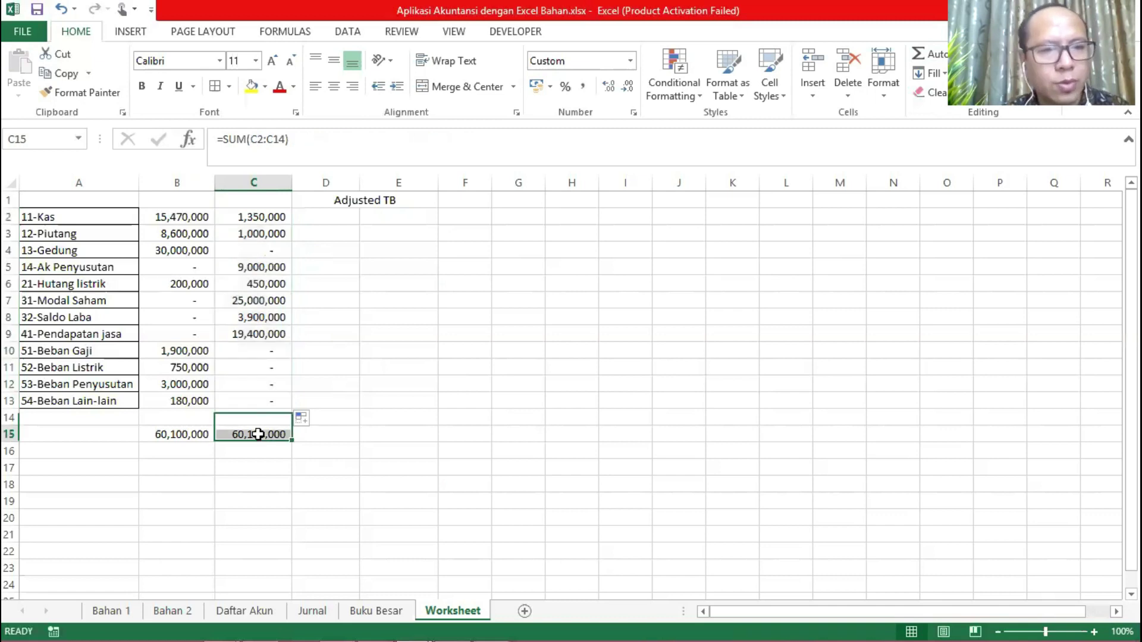
{"action": "left_click", "coordinate": [178, 434]}
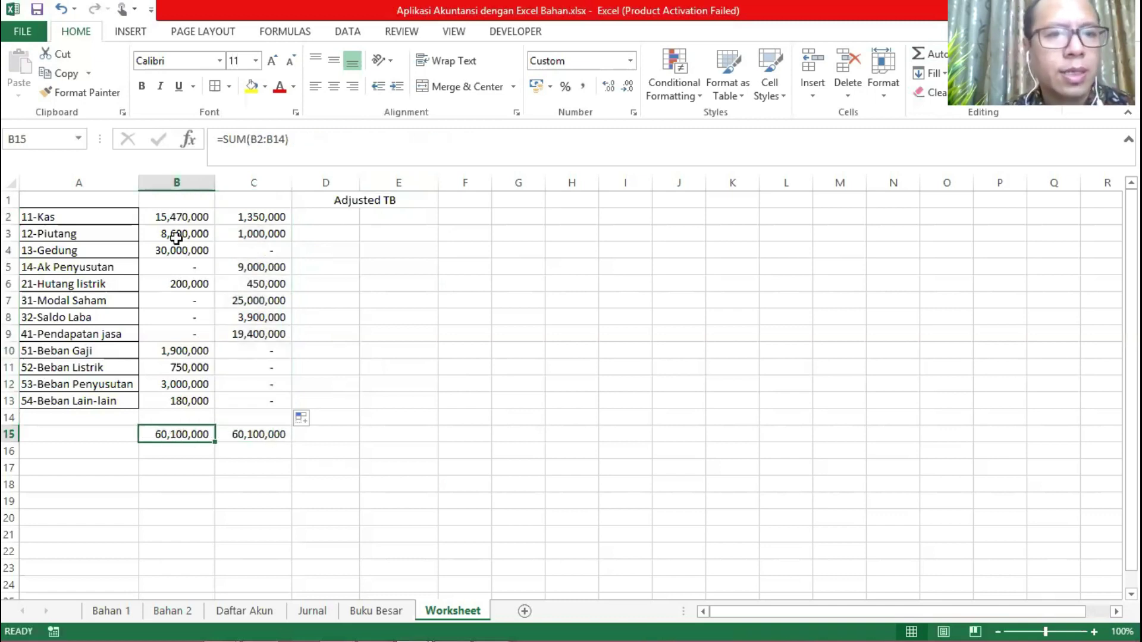
Step: Start an IF formula in D2 under Adjusted TB with the logical test B2>C2
{"action": "left_click", "coordinate": [325, 217]}
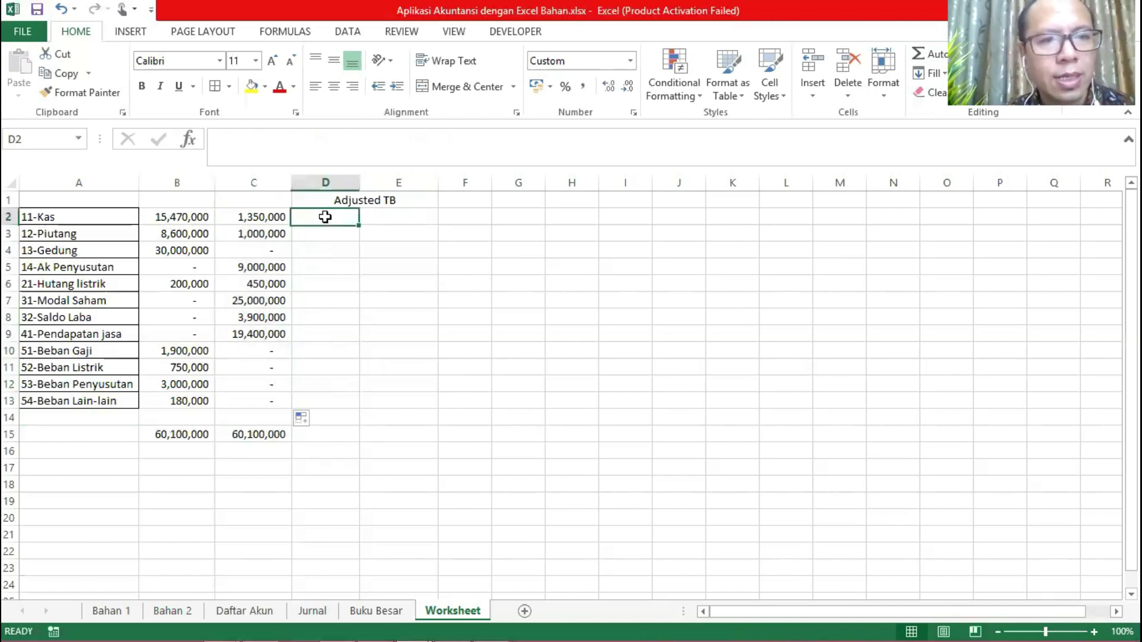
{"action": "type", "text": "="}
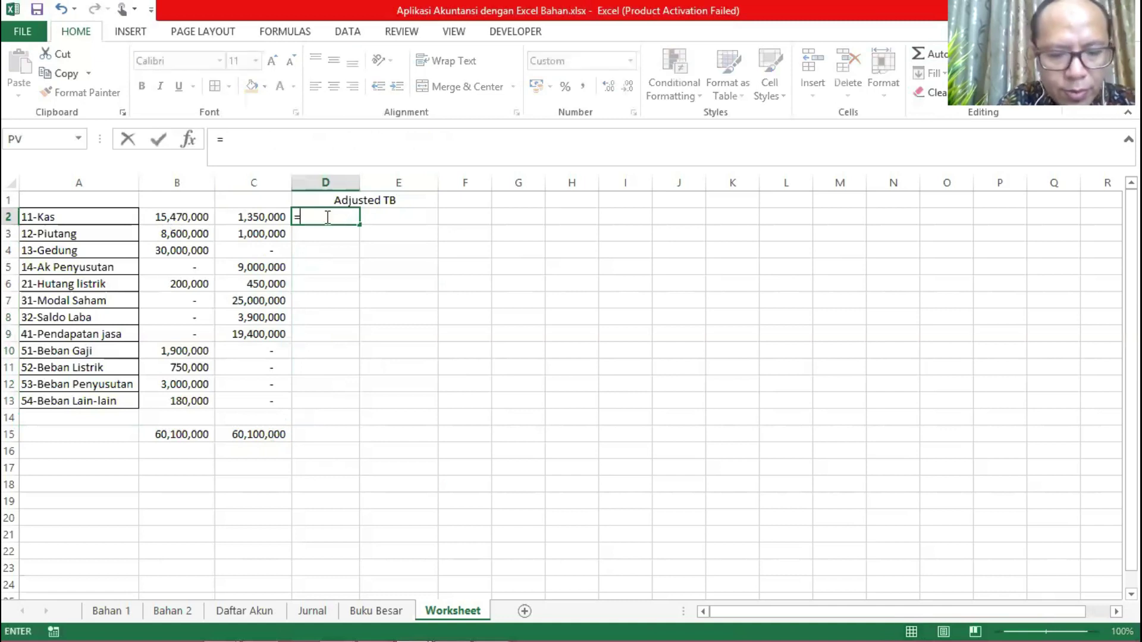
{"action": "type", "text": "if("}
{"action": "key", "text": "Left"}
{"action": "key", "text": "Left"}
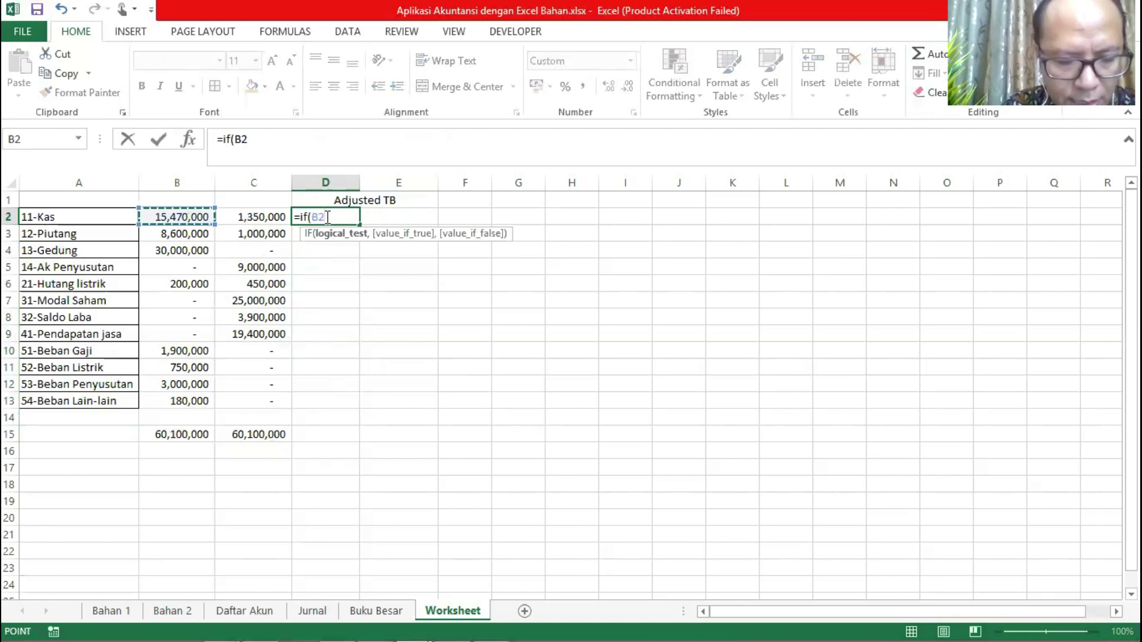
{"action": "type", "text": ">"}
{"action": "key", "text": "Left"}
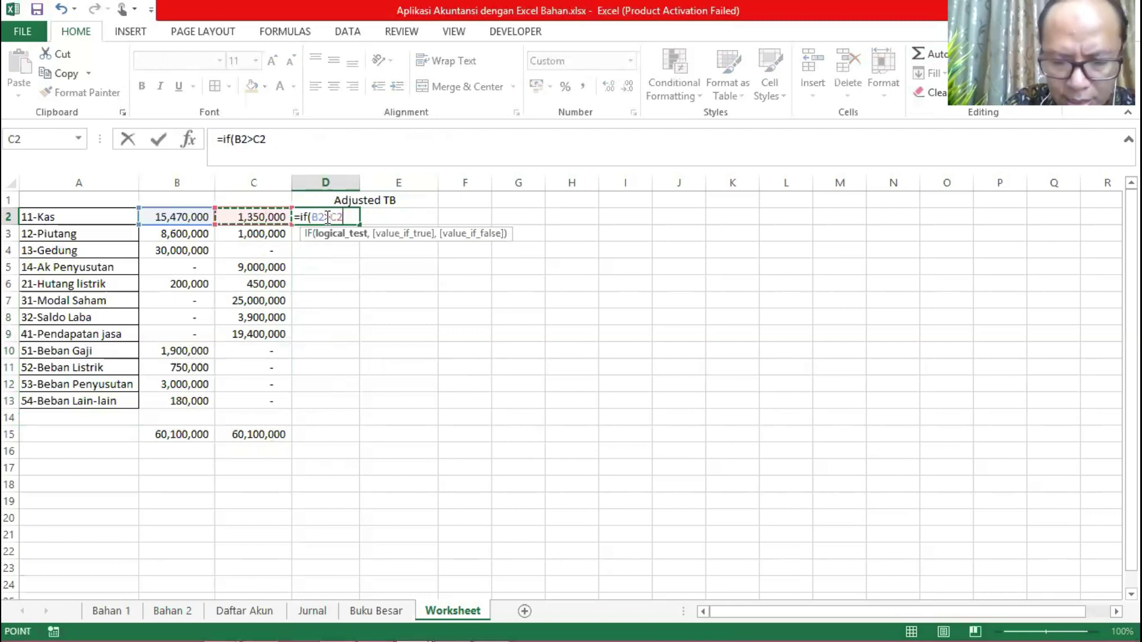
Step: Complete the D2 formula with B2-C2 if true and 0 if false, and fill it down to D13
{"action": "type", "text": ","}
{"action": "key", "text": "Left"}
{"action": "key", "text": "Left"}
{"action": "type", "text": "-"}
{"action": "key", "text": "Left"}
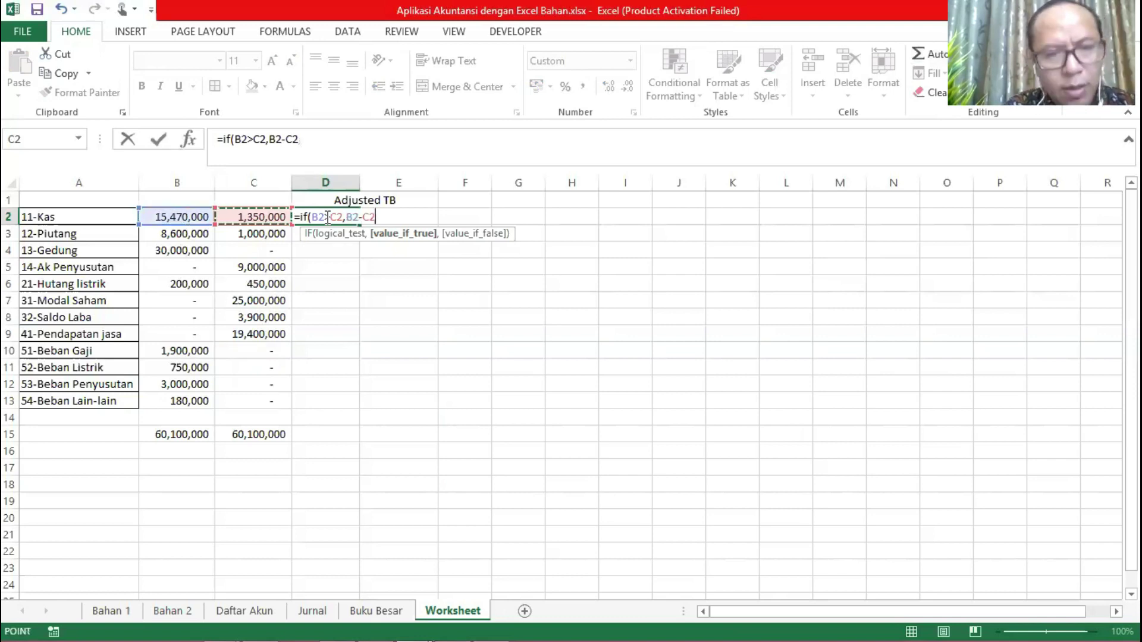
{"action": "type", "text": ","}
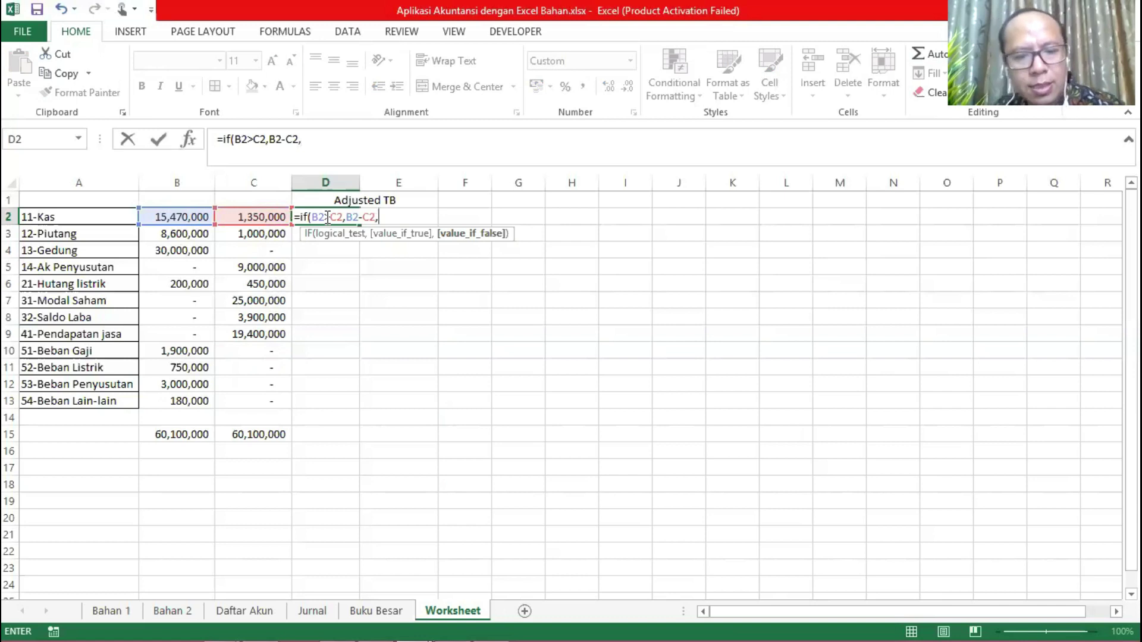
{"action": "type", "text": "0"}
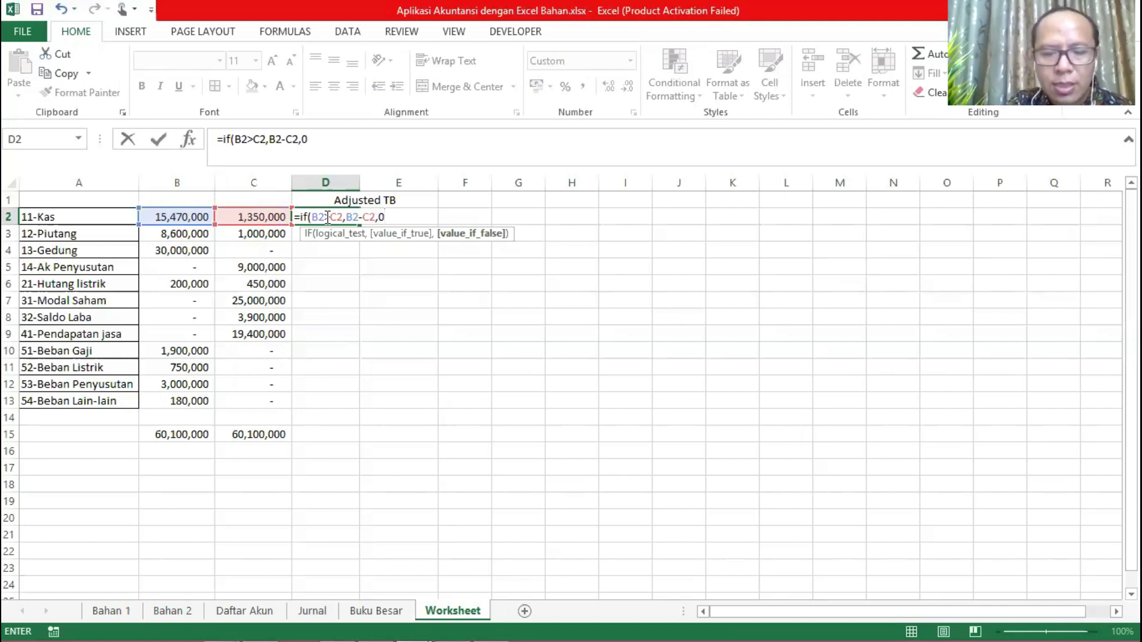
{"action": "type", "text": ")"}
{"action": "key", "text": "Return"}
{"action": "left_click", "coordinate": [325, 216]}
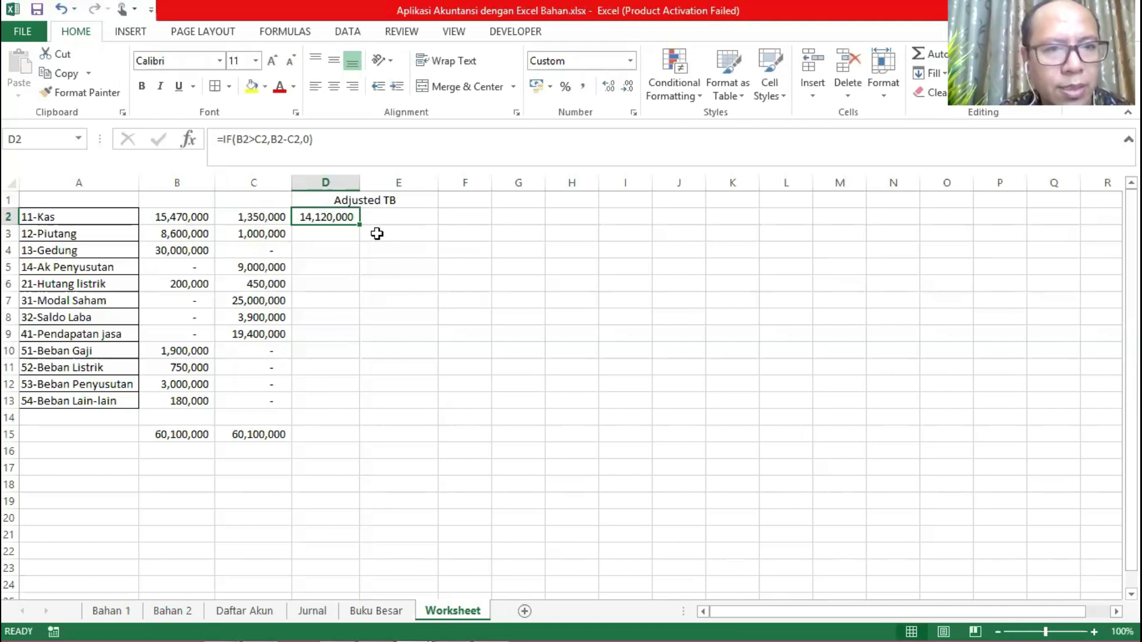
{"action": "left_click_drag", "start_coordinate": [358, 226], "coordinate": [359, 411]}
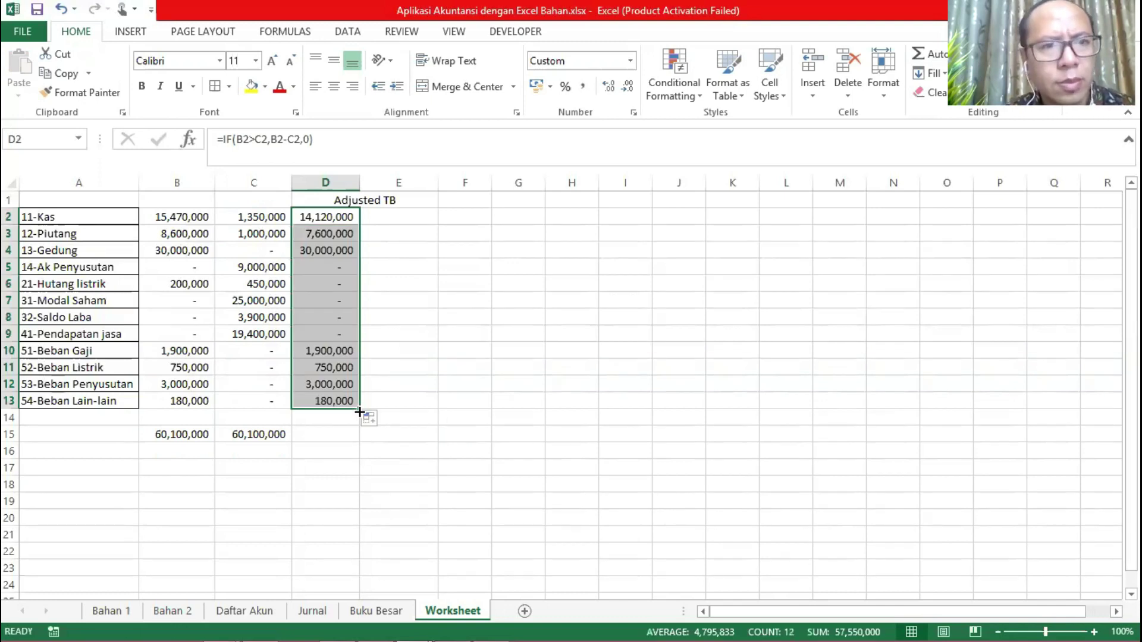
Step: Enter =IF(B2<C2,C2-B2,0) in E2 for the adjusted credit balance and fill it down to E13
{"action": "left_click", "coordinate": [385, 219]}
{"action": "type", "text": "="}
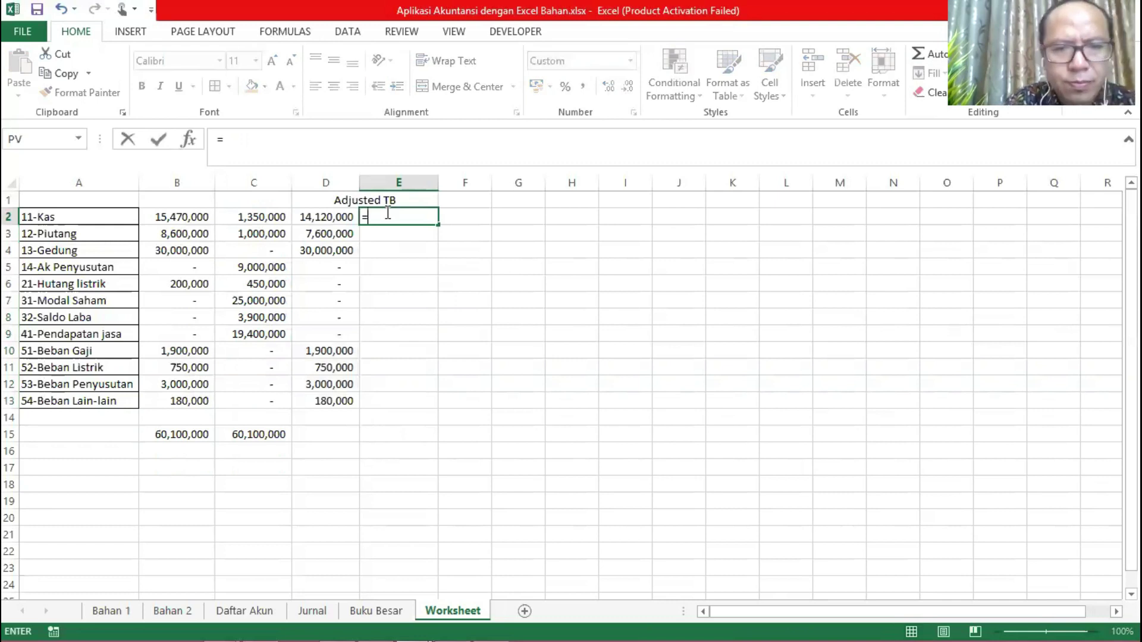
{"action": "type", "text": "if("}
{"action": "key", "text": "Left"}
{"action": "key", "text": "Left"}
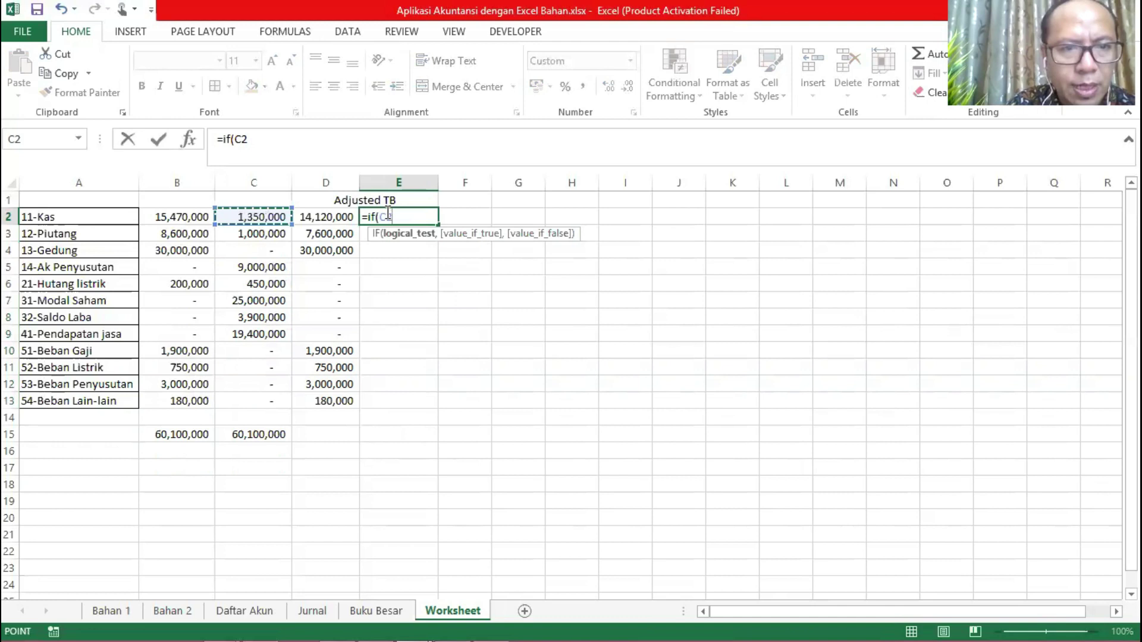
{"action": "key", "text": "F8"}
{"action": "key", "text": "Left"}
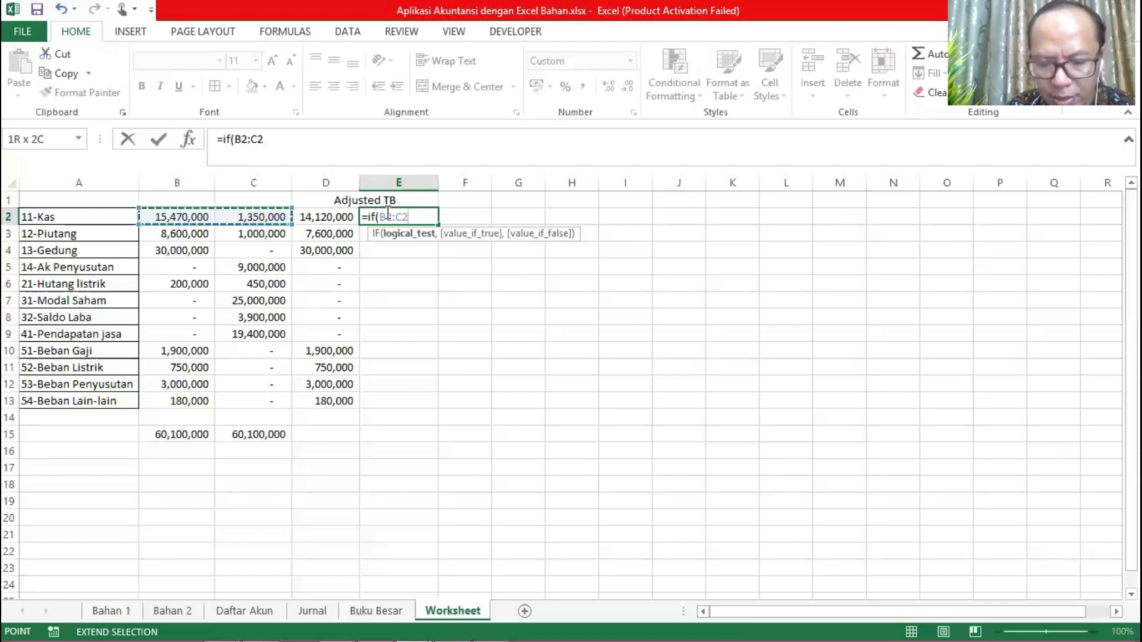
{"action": "type", "text": ","}
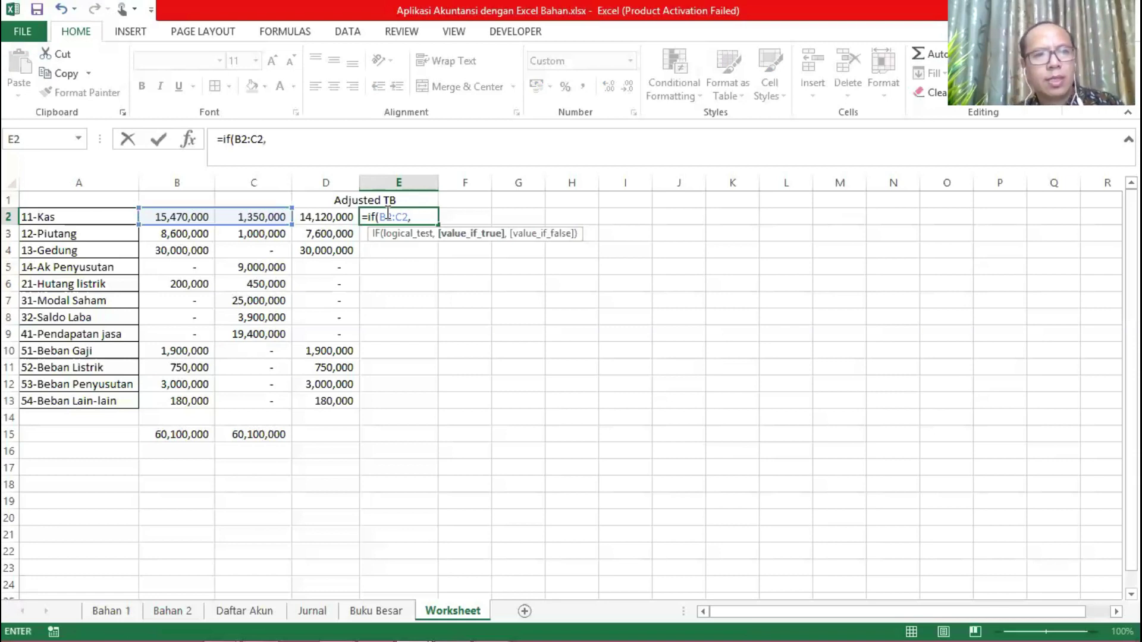
{"action": "key", "text": "Left"}
{"action": "key", "text": "Left"}
{"action": "key", "text": "Left"}
{"action": "key", "text": "Left"}
{"action": "key", "text": "Left"}
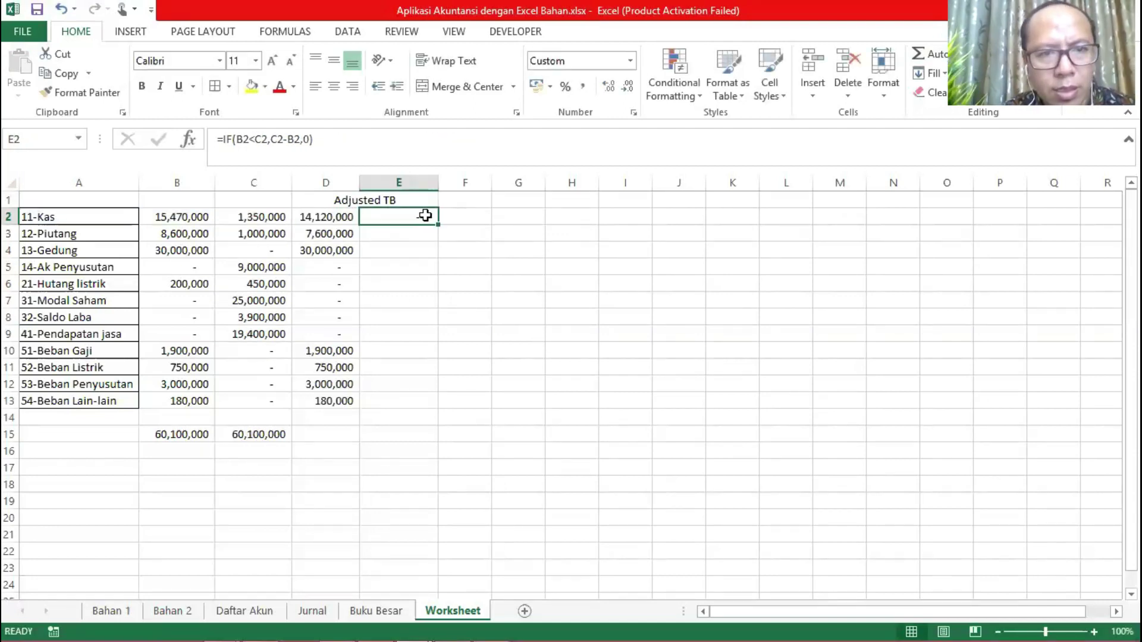
{"action": "left_click_drag", "start_coordinate": [438, 225], "coordinate": [430, 402]}
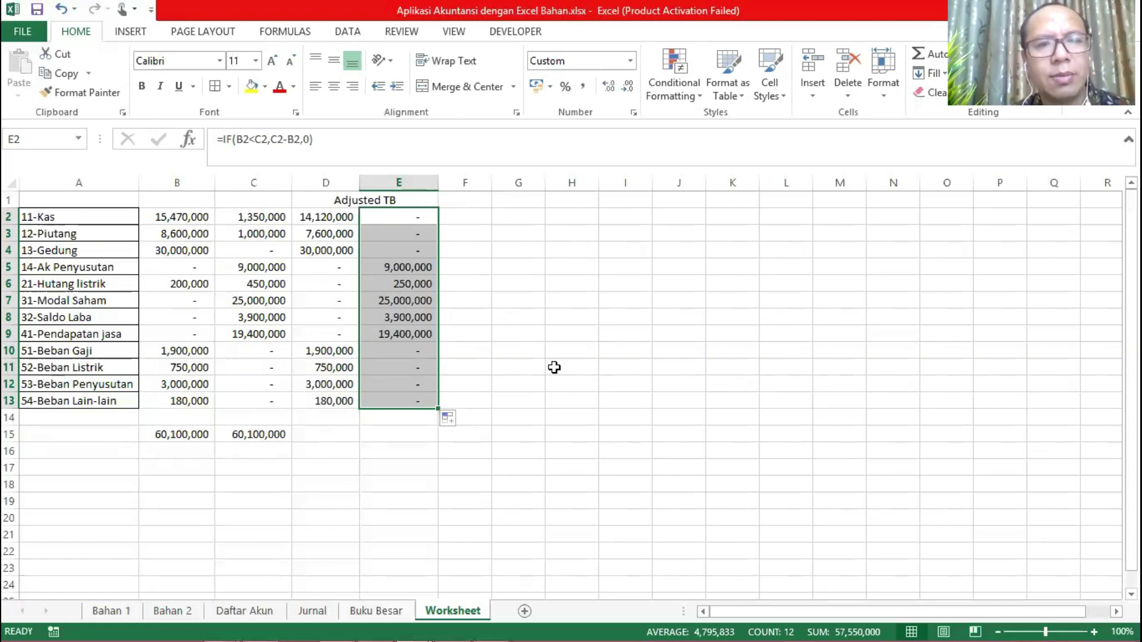
Step: Enter the headings Income Statement in F1 and Balance Sheet in H1
{"action": "left_click", "coordinate": [479, 199]}
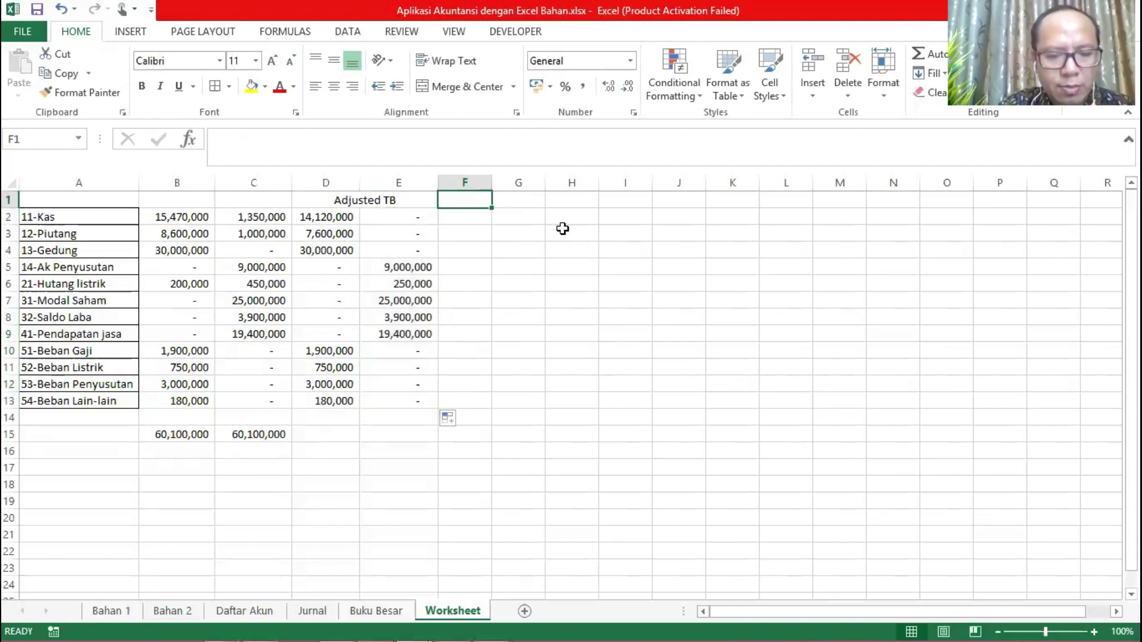
{"action": "type", "text": "I"}
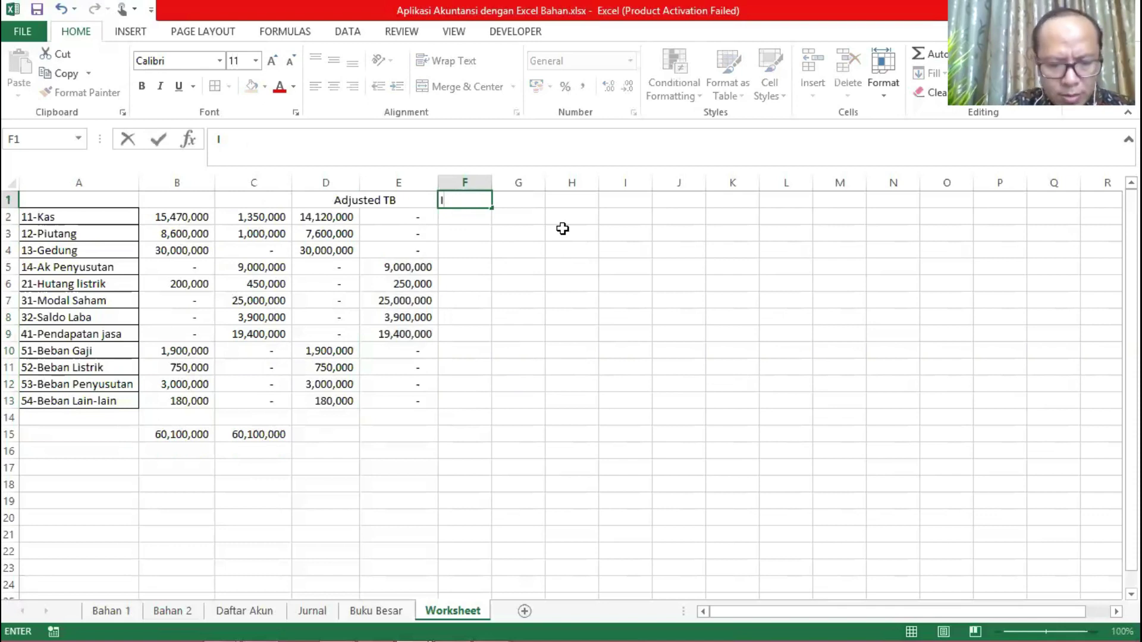
{"action": "type", "text": "ncome Statement"}
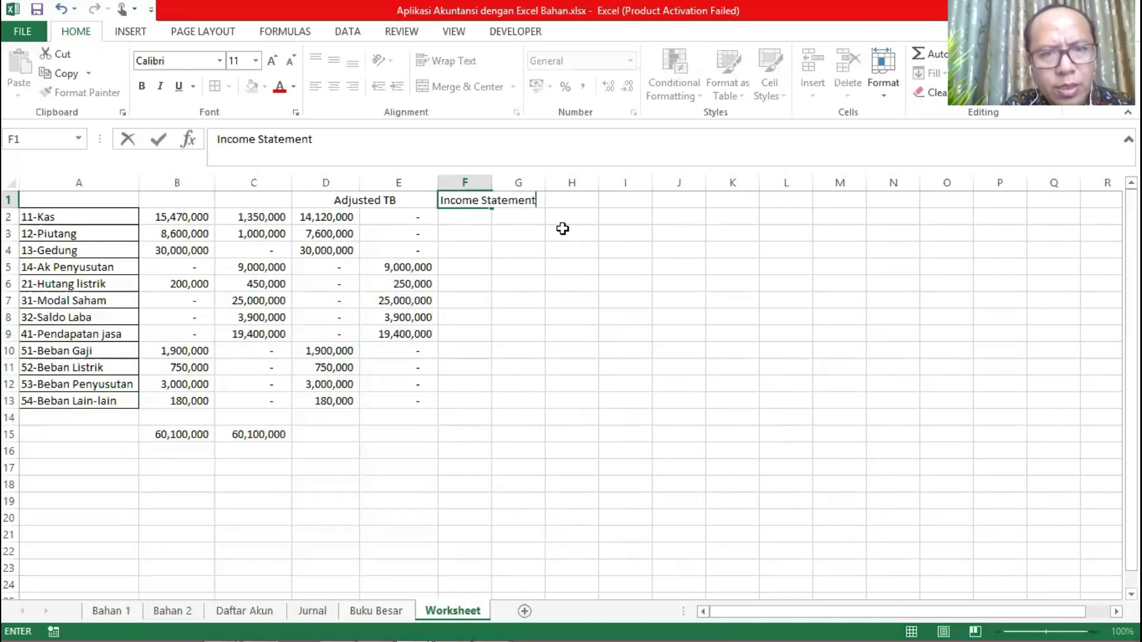
{"action": "key", "text": "Tab"}
{"action": "key", "text": "Tab"}
{"action": "type", "text": "Balance Sheet"}
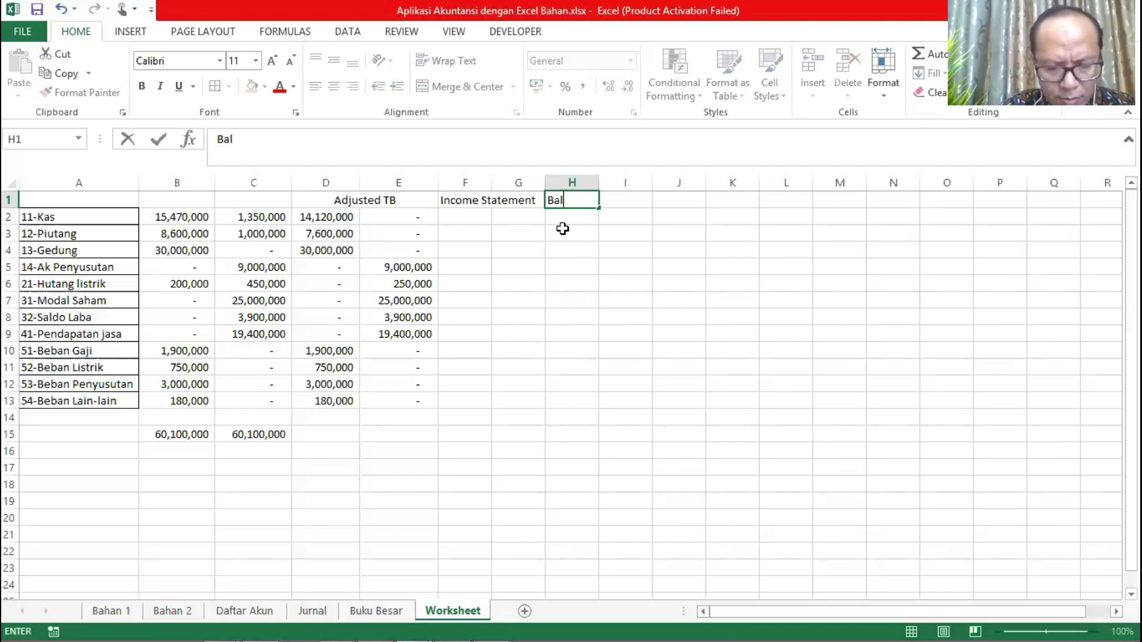
{"action": "key", "text": "Return"}
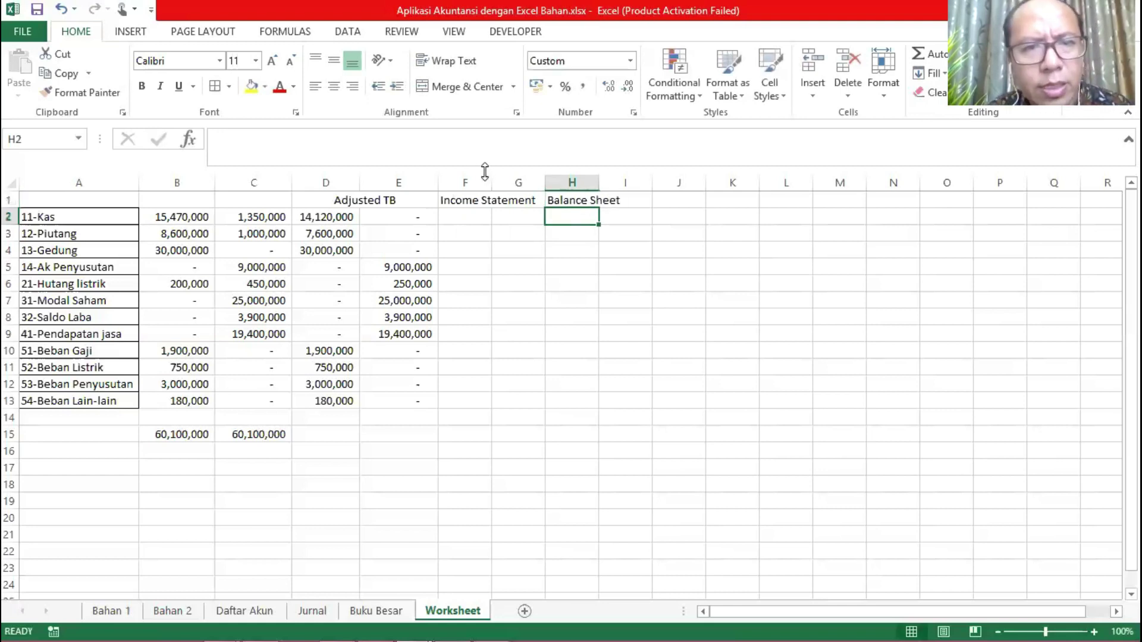
Step: Widen columns F, G and H to make room for the Income Statement and Balance Sheet figures
{"action": "left_click_drag", "start_coordinate": [491, 178], "coordinate": [662, 176]}
{"action": "left_click", "coordinate": [711, 181]}
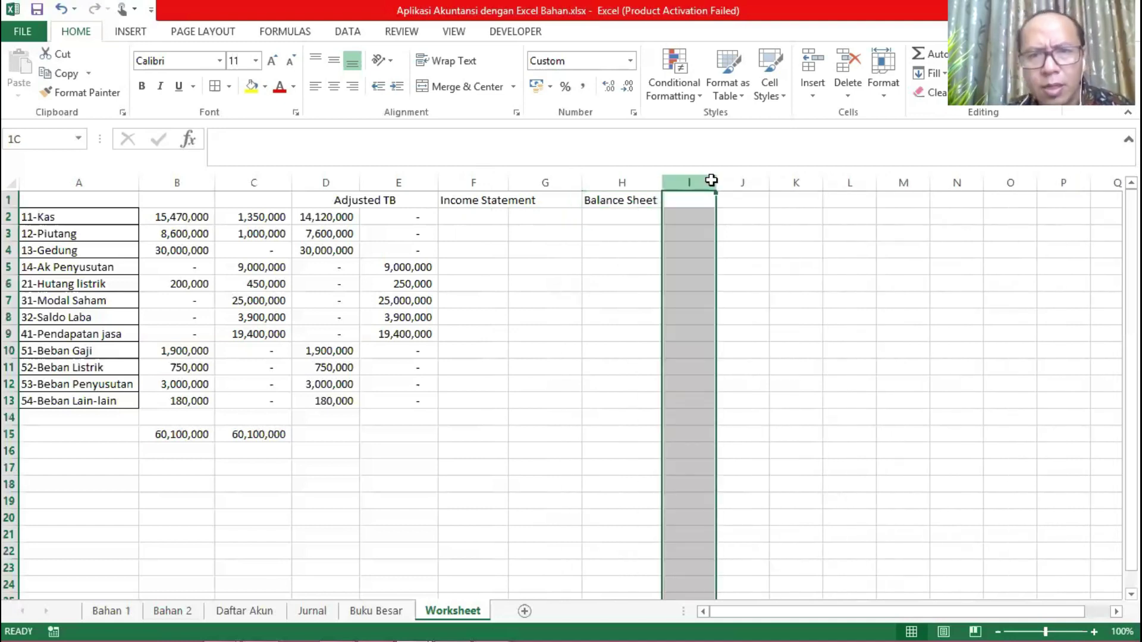
{"action": "left_click", "coordinate": [620, 283]}
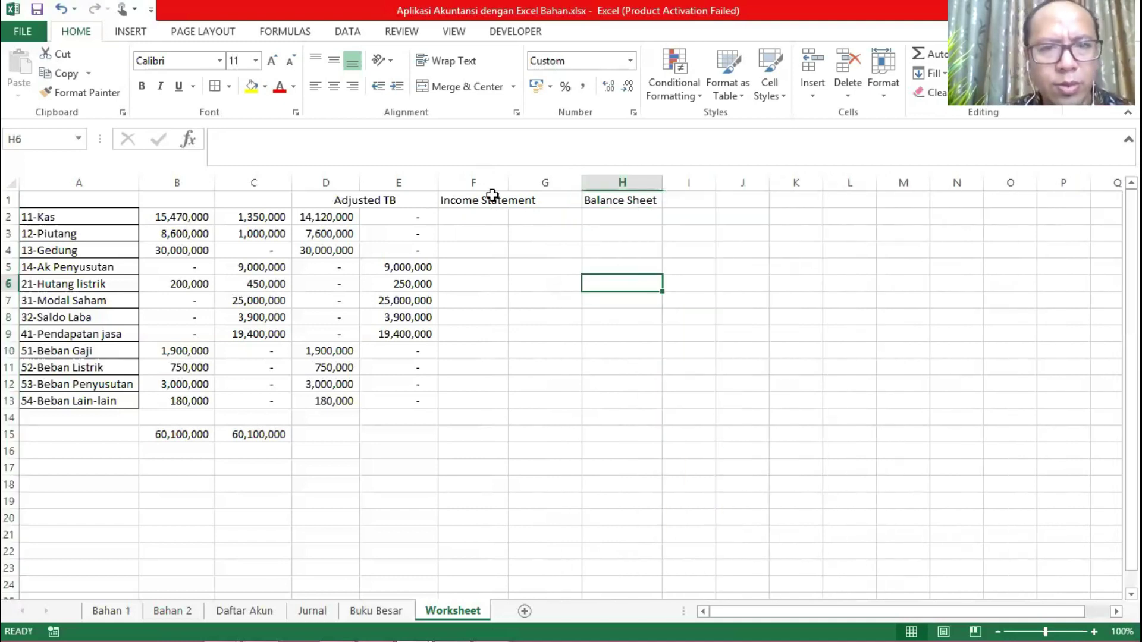